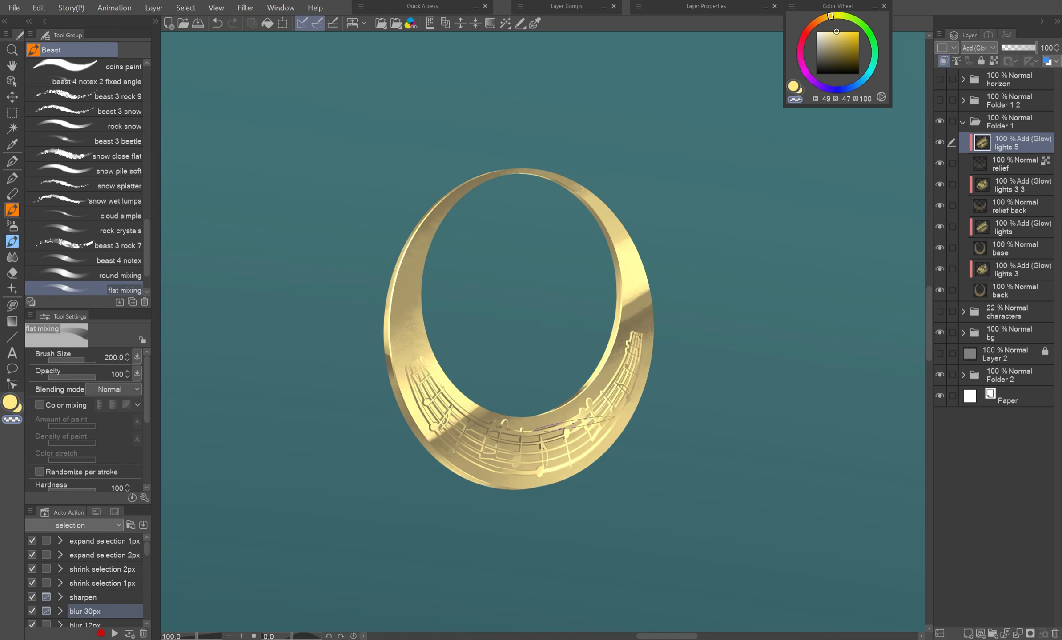
# Paint light strokes over the hoop's engraved music staff on the lights 3 3 layer and undo the last one.
pyautogui.click(1018, 185)
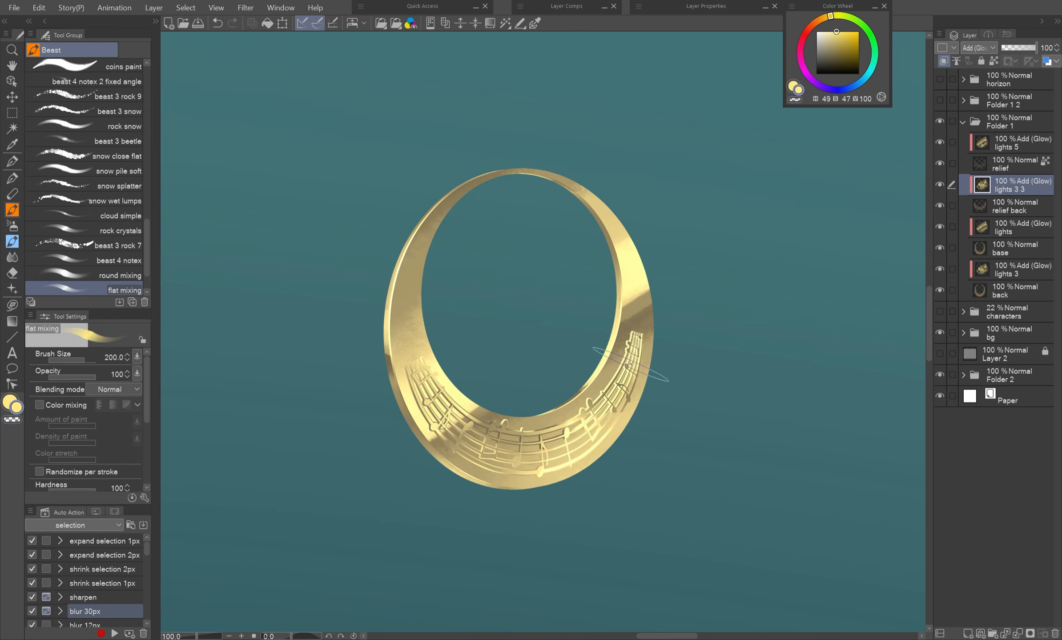
pyautogui.moveTo(622, 378)
pyautogui.mouseDown()
pyautogui.moveTo(636, 356)
pyautogui.moveTo(573, 449)
pyautogui.mouseUp()
pyautogui.moveTo(422, 369); pyautogui.dragTo(472, 436)
pyautogui.hotkey('ctrl', 'z')
pyautogui.press('c')
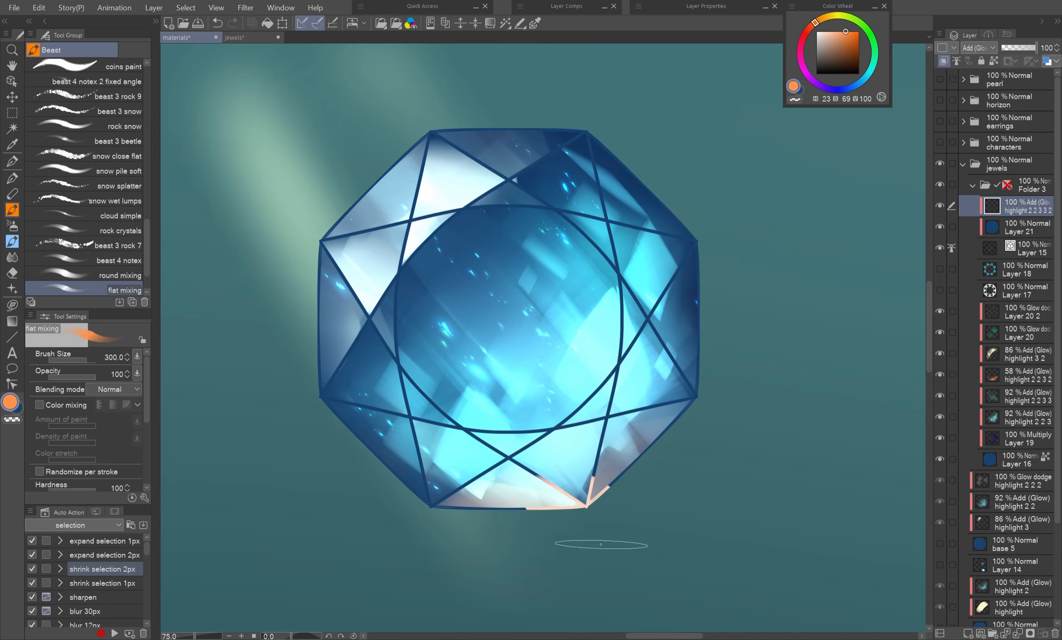
# Paint orange highlights on the gem's lower-right facet outlines and light-cyan highlights along the inner circle's outline.
pyautogui.moveTo(594, 478); pyautogui.dragTo(606, 422)
pyautogui.moveTo(641, 453); pyautogui.dragTo(689, 402)
pyautogui.keyDown('alt'); pyautogui.click(543, 409); pyautogui.keyUp('alt')
pyautogui.moveTo(427, 423); pyautogui.dragTo(547, 425)
pyautogui.moveTo(622, 356); pyautogui.dragTo(614, 262)
pyautogui.moveTo(396, 347); pyautogui.dragTo(398, 276)
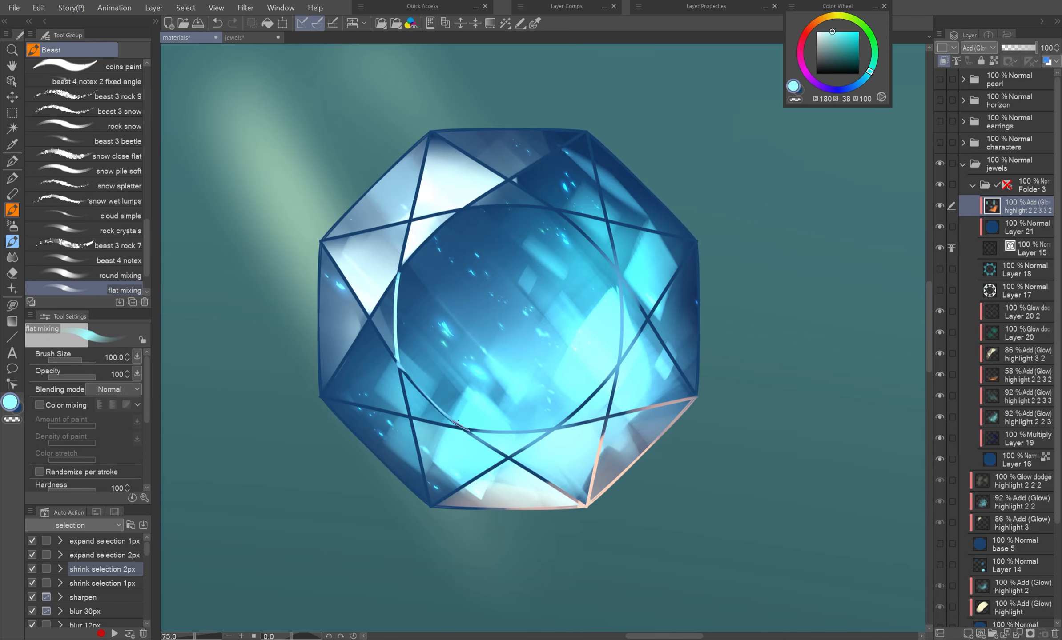
# Extend the light-cyan highlights across the remaining facet lines, the inner circle and the gem's upper outline, enlarging the brush to 150.
pyautogui.moveTo(431, 506); pyautogui.dragTo(411, 420)
pyautogui.moveTo(556, 429); pyautogui.dragTo(625, 353)
pyautogui.moveTo(659, 284); pyautogui.dragTo(641, 356)
pyautogui.moveTo(616, 378)
pyautogui.mouseDown()
pyautogui.moveTo(598, 444)
pyautogui.moveTo(467, 471)
pyautogui.mouseUp()
pyautogui.moveTo(621, 275); pyautogui.dragTo(556, 211)
pyautogui.moveTo(471, 207); pyautogui.dragTo(400, 267)
pyautogui.press(']')
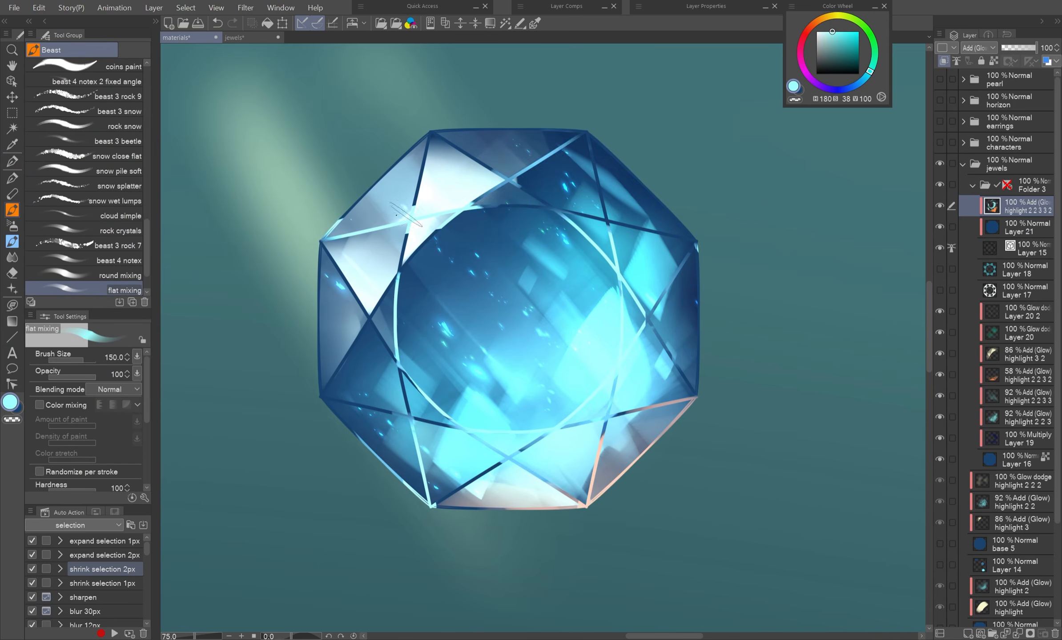
pyautogui.moveTo(582, 134); pyautogui.dragTo(427, 151)
pyautogui.moveTo(400, 222); pyautogui.dragTo(369, 329)
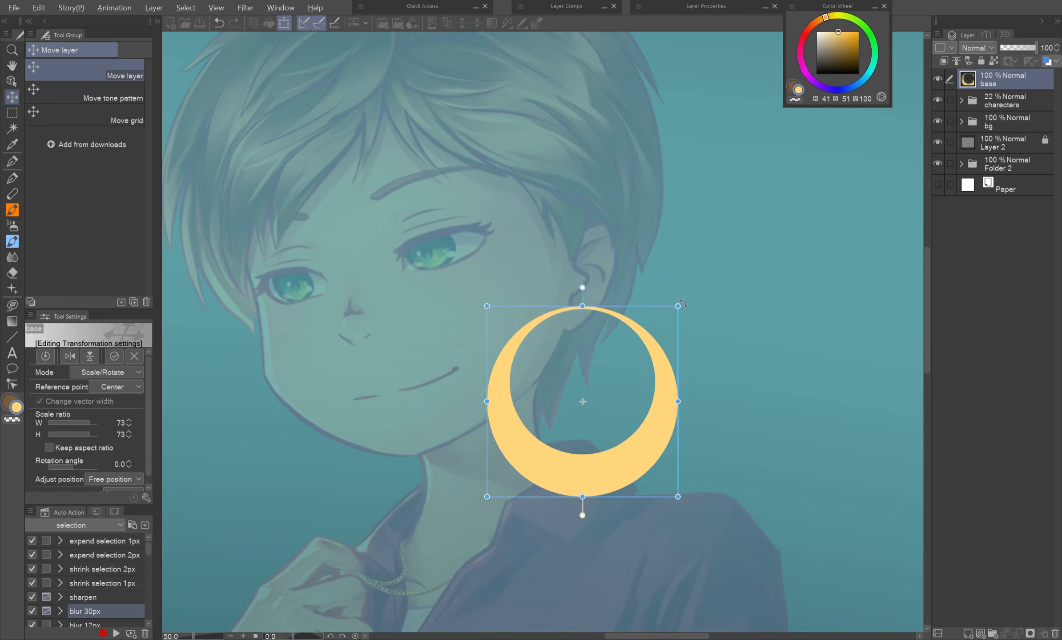
# Narrow the crescent on the base layer into an oval hoop, then reduce its saturation and set its luminosity to -50.
pyautogui.moveTo(488, 401); pyautogui.dragTo(510, 406)
pyautogui.press('Return')
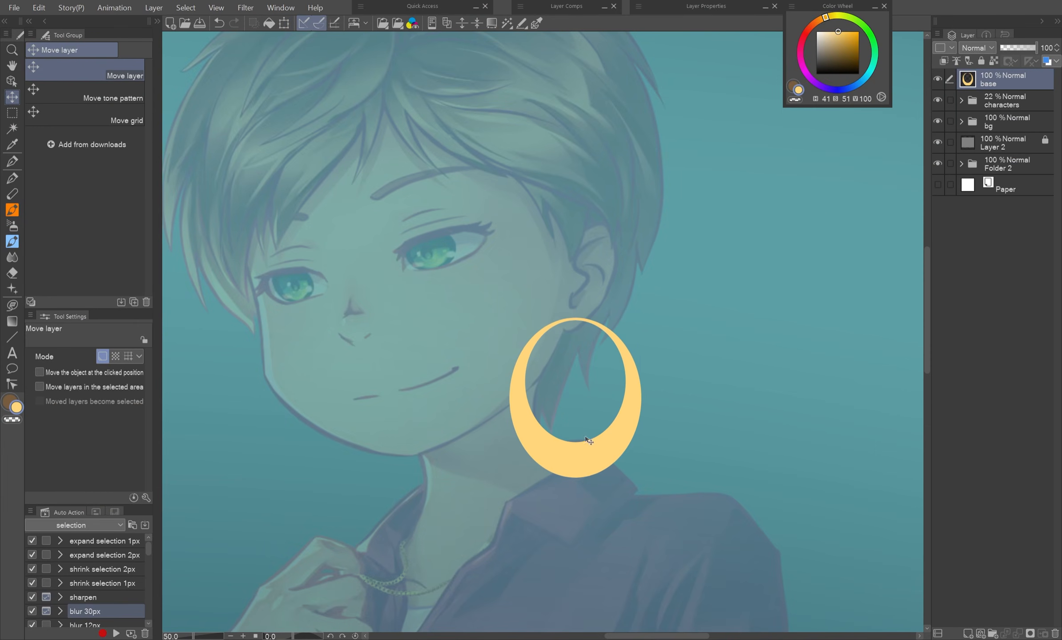
pyautogui.scroll(2, 681, 492)
pyautogui.press('x')
pyautogui.hotkey('ctrl', 'u')
pyautogui.moveTo(865, 156); pyautogui.dragTo(807, 153)
pyautogui.moveTo(864, 122); pyautogui.dragTo(834, 124)
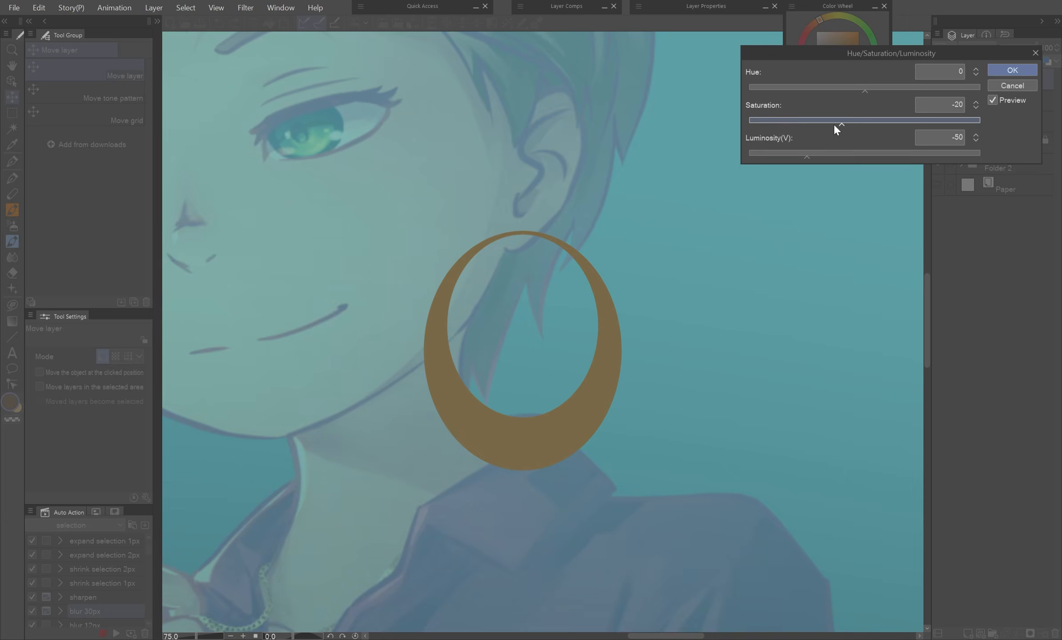
pyautogui.click(1010, 72)
# Hide the characters folder and add a new clipped lights layer in Add (Glow) mode above the base.
pyautogui.click(938, 99)
pyautogui.click(968, 633)
pyautogui.click(974, 50)
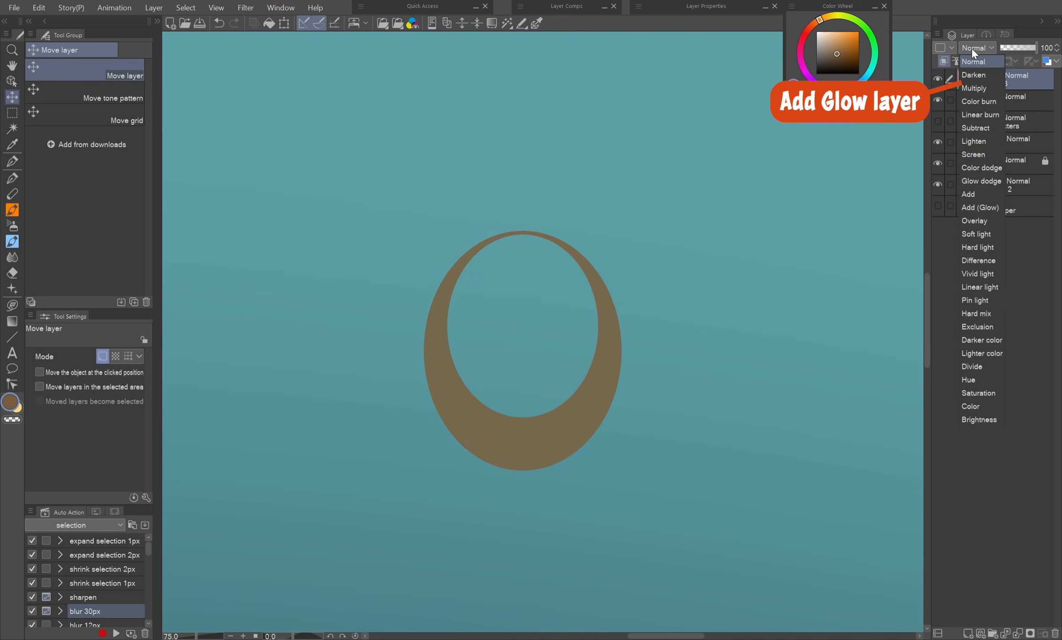
pyautogui.click(980, 208)
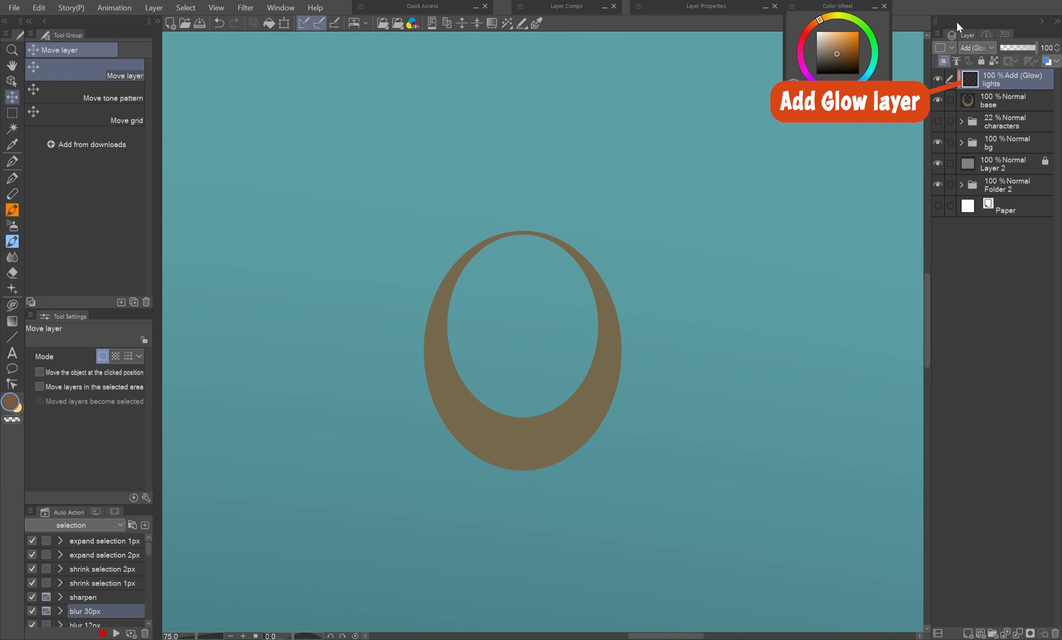
# Paint broad diagonal light bands across the hoop with the flat mixing brush at size 500 in light yellow (H 48, S 48, V 100).
pyautogui.click(830, 16)
pyautogui.click(838, 30)
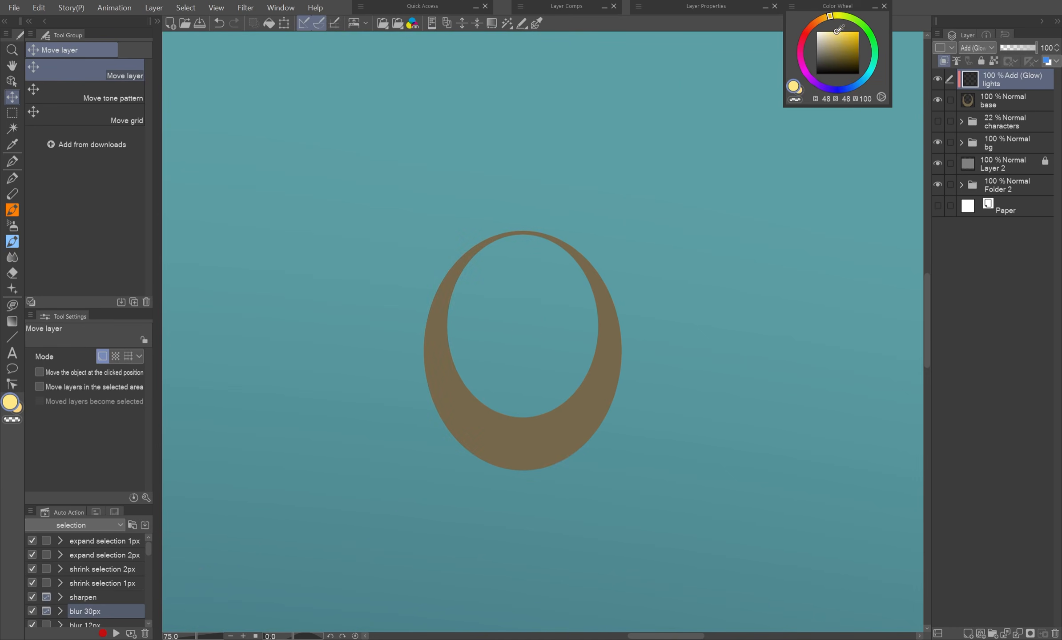
pyautogui.press('b')
pyautogui.moveTo(148, 262); pyautogui.dragTo(147, 278)
pyautogui.click(120, 267)
pyautogui.press(']')
pyautogui.press(']')
pyautogui.press(']')
pyautogui.press(']')
pyautogui.press(']')
pyautogui.moveTo(590, 249)
pyautogui.mouseDown()
pyautogui.moveTo(394, 367)
pyautogui.moveTo(676, 207)
pyautogui.mouseUp()
pyautogui.moveTo(632, 386)
pyautogui.mouseDown()
pyautogui.moveTo(516, 476)
pyautogui.moveTo(627, 392)
pyautogui.mouseUp()
pyautogui.moveTo(427, 311); pyautogui.dragTo(489, 249)
pyautogui.press('c')
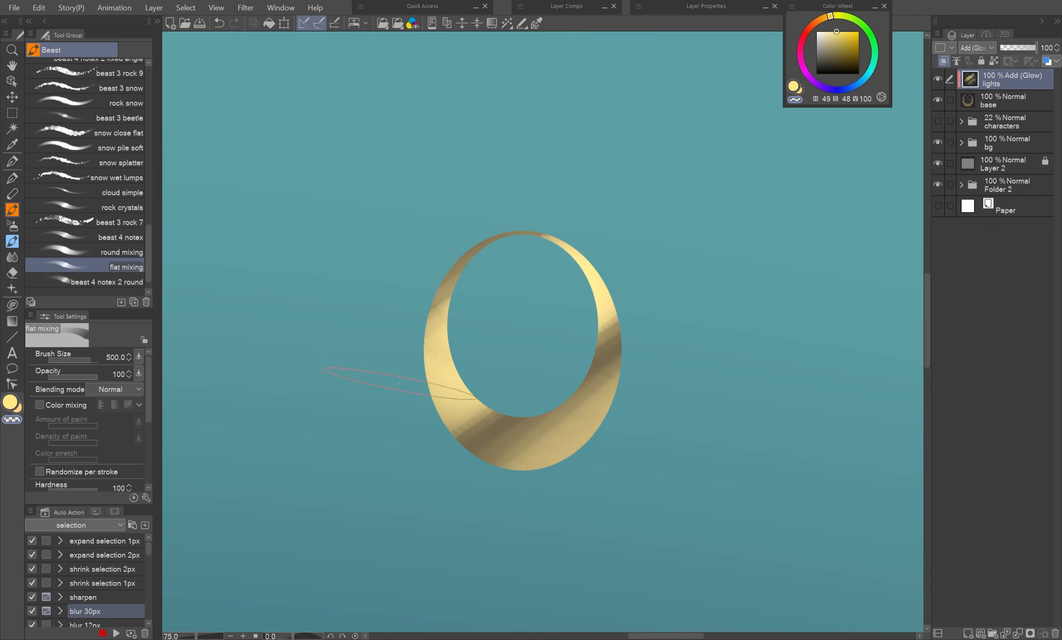
pyautogui.moveTo(396, 358); pyautogui.dragTo(574, 240)
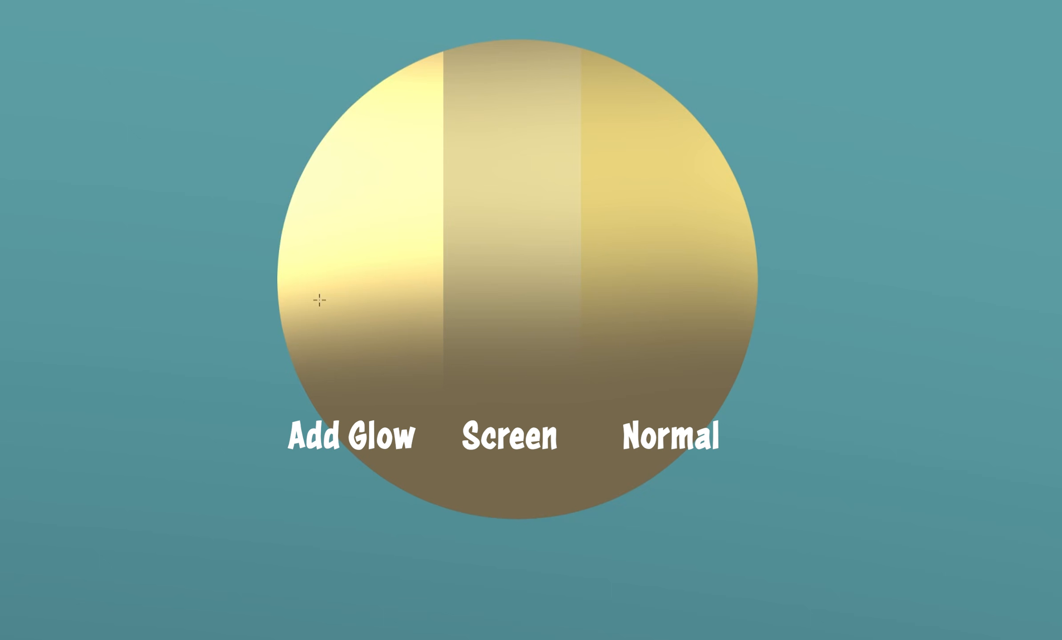
# Shape the gold sphere's glow and reflections with broad strokes, using the Soft 2 brush at size 700 for the soft shading.
pyautogui.moveTo(373, 266); pyautogui.dragTo(363, 301)
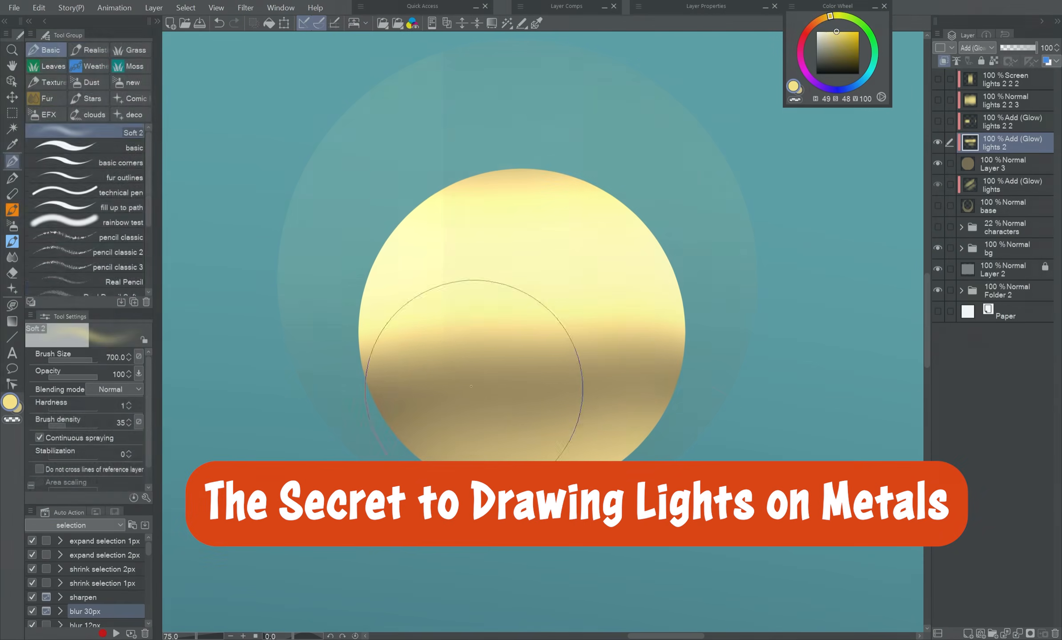
pyautogui.moveTo(387, 376)
pyautogui.mouseDown()
pyautogui.moveTo(396, 392)
pyautogui.moveTo(616, 302)
pyautogui.moveTo(647, 225)
pyautogui.mouseUp()
pyautogui.press('p')
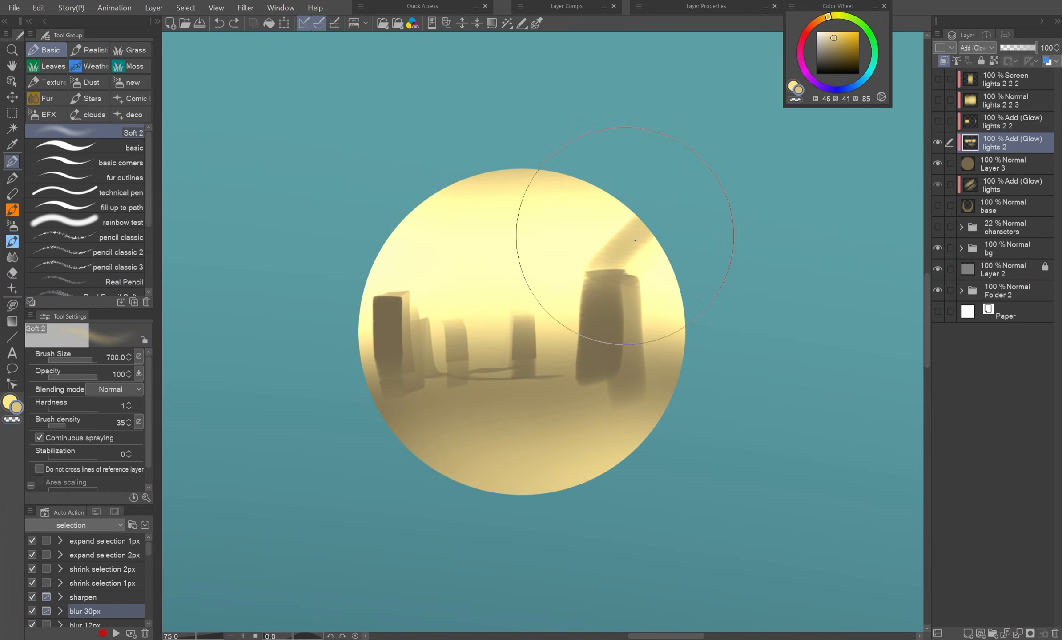
pyautogui.moveTo(556, 134); pyautogui.dragTo(347, 249)
# Add bright horizontal reflections to the sphere's lower half and near its top with the flat mixing brush at size 250.
pyautogui.press('b')
pyautogui.press('c')
pyautogui.press(']')
pyautogui.press(']')
pyautogui.hotkey('ctrl', 'z')
pyautogui.moveTo(463, 386); pyautogui.dragTo(562, 395)
pyautogui.moveTo(438, 404); pyautogui.dragTo(589, 402)
pyautogui.moveTo(438, 418); pyautogui.dragTo(562, 423)
pyautogui.moveTo(483, 448); pyautogui.dragTo(547, 443)
pyautogui.moveTo(502, 211); pyautogui.dragTo(519, 209)
pyautogui.moveTo(512, 180); pyautogui.dragTo(519, 179)
# Erase parts of the glow with transparent colour to form dark reflections on the sphere's left side.
pyautogui.press('c')
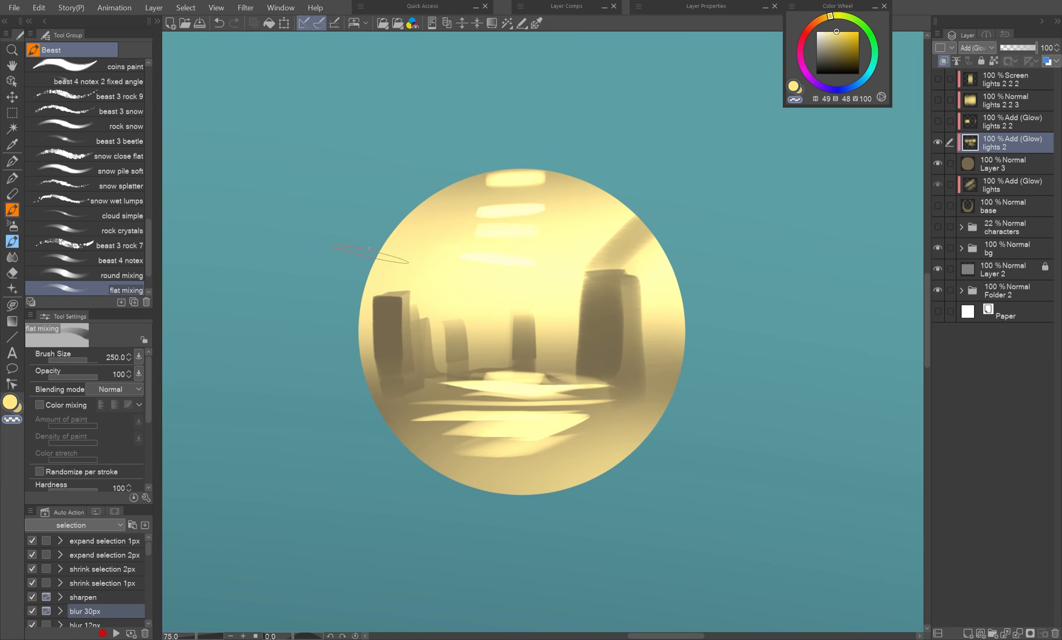
pyautogui.moveTo(387, 255); pyautogui.dragTo(458, 320)
pyautogui.moveTo(378, 273); pyautogui.dragTo(396, 287)
pyautogui.moveTo(443, 381); pyautogui.dragTo(458, 388)
# Paint light-yellow reflections along the sphere's bottom edge and around the dark shapes across its middle.
pyautogui.press('c')
pyautogui.moveTo(427, 440); pyautogui.dragTo(610, 445)
pyautogui.moveTo(444, 456); pyautogui.dragTo(578, 469)
pyautogui.hotkey('ctrl', 'z')
pyautogui.moveTo(467, 475); pyautogui.dragTo(549, 485)
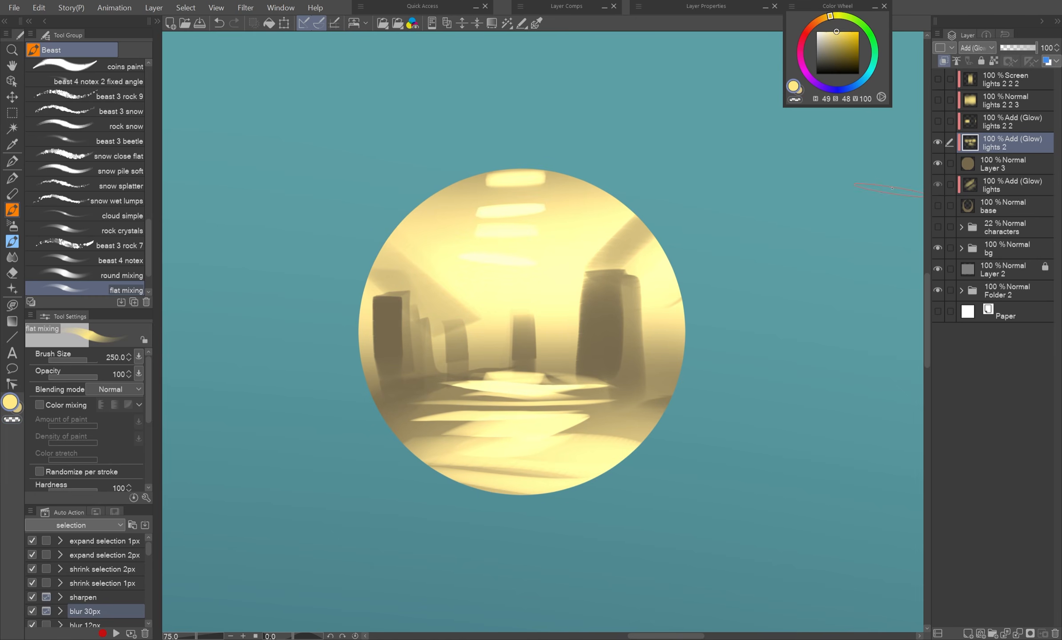
pyautogui.moveTo(479, 338)
pyautogui.mouseDown()
pyautogui.moveTo(498, 364)
pyautogui.moveTo(569, 369)
pyautogui.mouseUp()
pyautogui.moveTo(654, 333); pyautogui.dragTo(665, 373)
pyautogui.moveTo(411, 321); pyautogui.dragTo(444, 356)
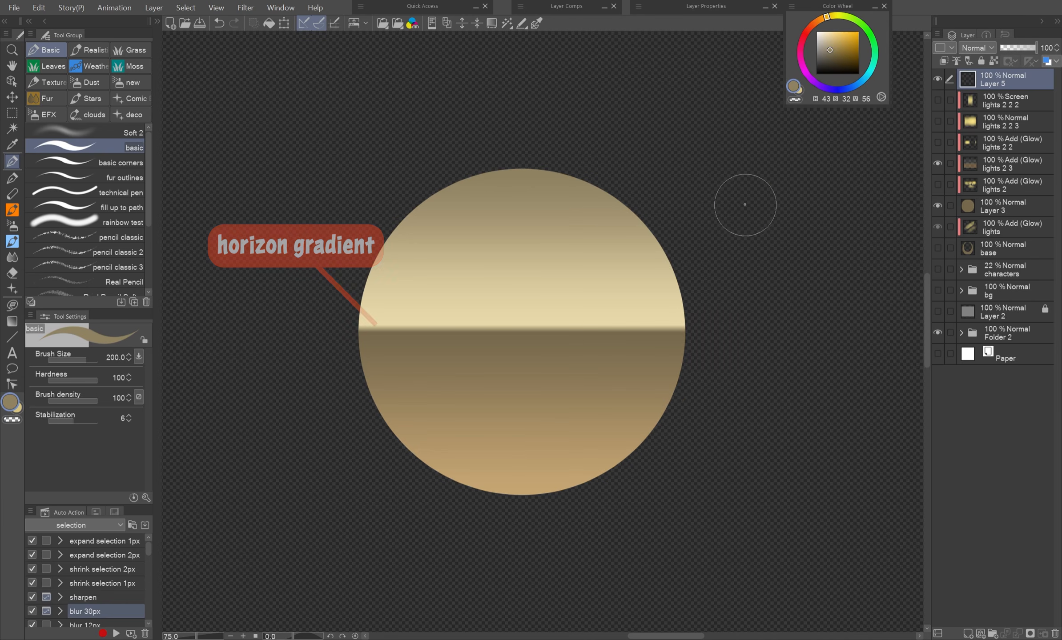
# Sample the horizon gradient's main tones from the sphere and place them as round swatches beside it on Layer 5.
pyautogui.click(748, 207)
pyautogui.keyDown('alt'); pyautogui.click(639, 317); pyautogui.keyUp('alt')
pyautogui.click(749, 302)
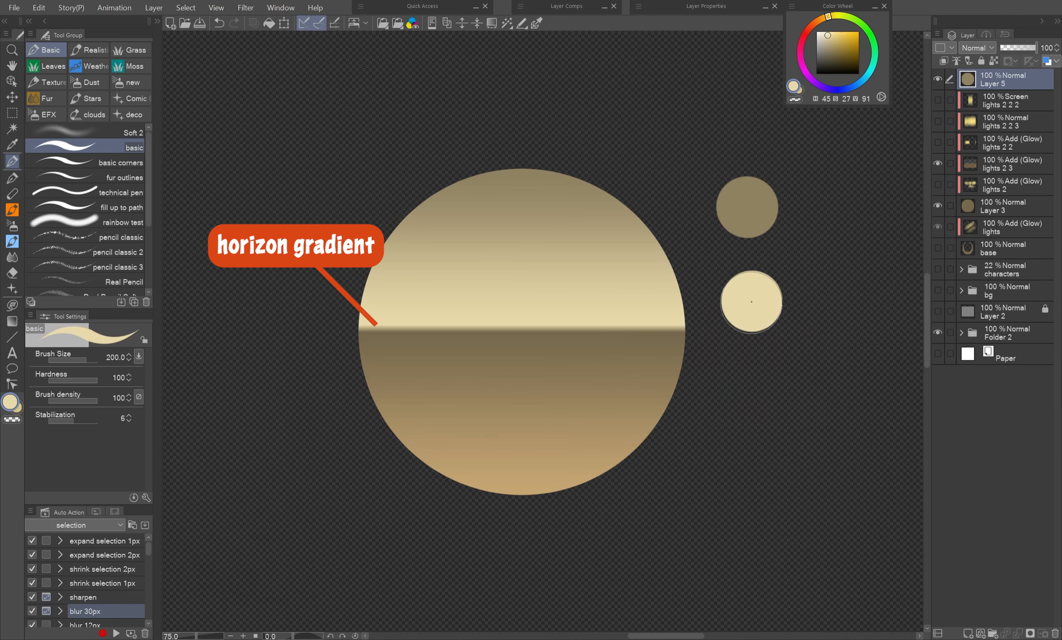
pyautogui.click(749, 365)
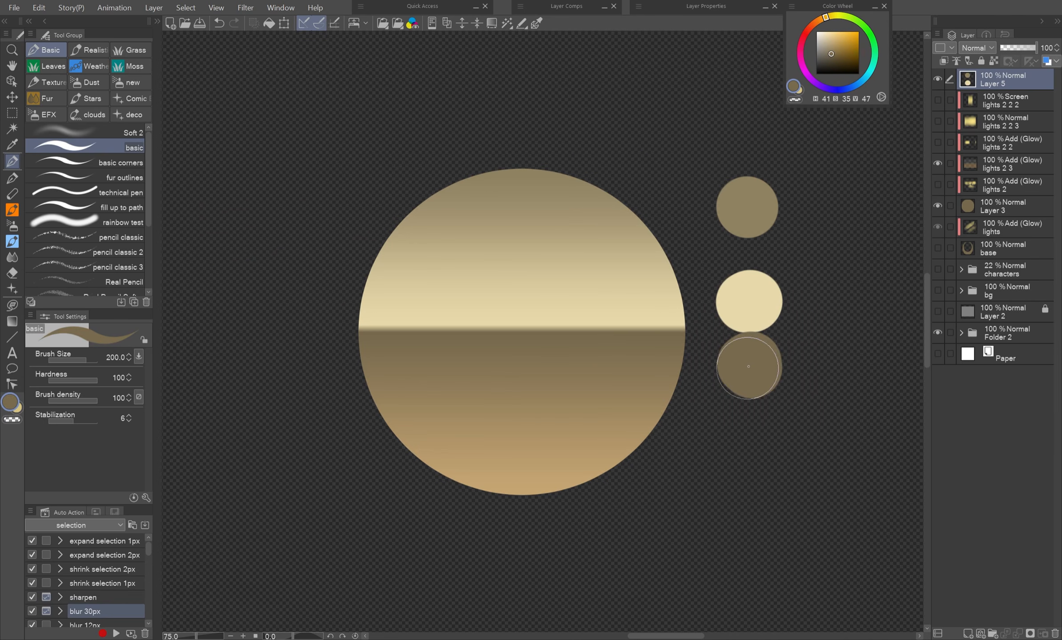
pyautogui.keyDown('alt'); pyautogui.click(531, 488); pyautogui.keyUp('alt')
pyautogui.click(749, 455)
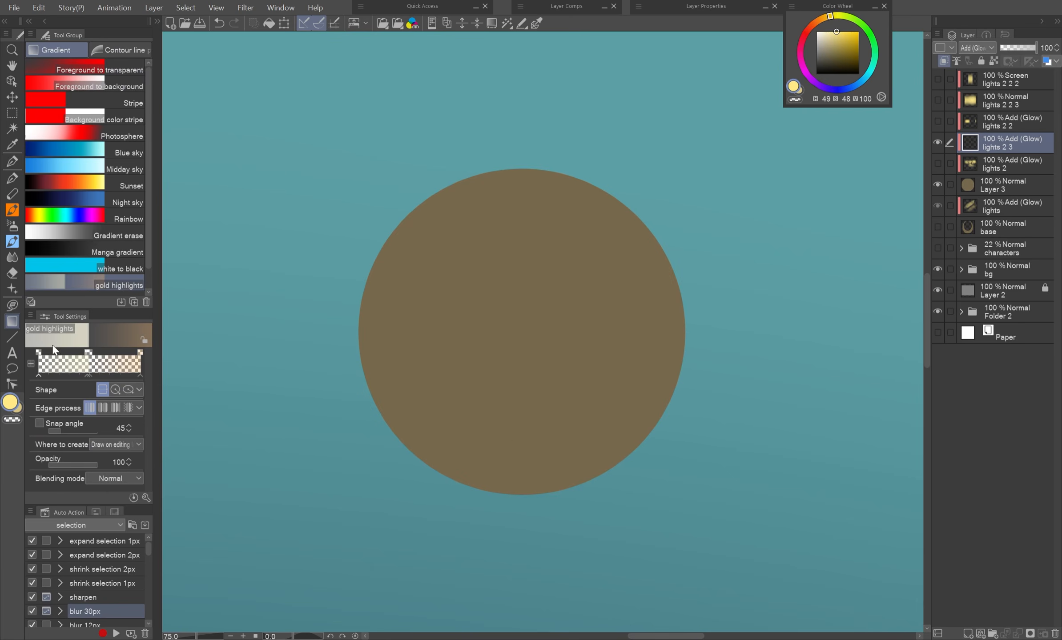
# Apply the gold highlights gradient to the sphere on the lights 2 3 layer.
pyautogui.moveTo(539, 478); pyautogui.dragTo(540, 480)
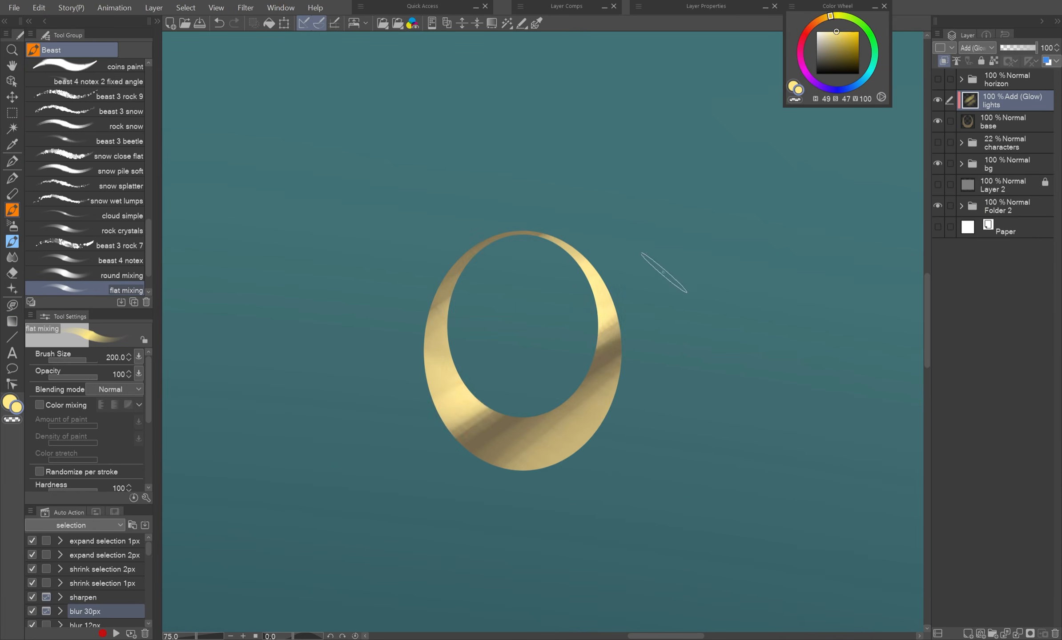
# Brighten the diagonal light band on the hoop's lower left with the flat mixing brush at size 200.
pyautogui.hotkey('ctrl', 'z')
pyautogui.moveTo(660, 274)
pyautogui.mouseDown()
pyautogui.moveTo(590, 316)
pyautogui.moveTo(551, 321)
pyautogui.mouseUp()
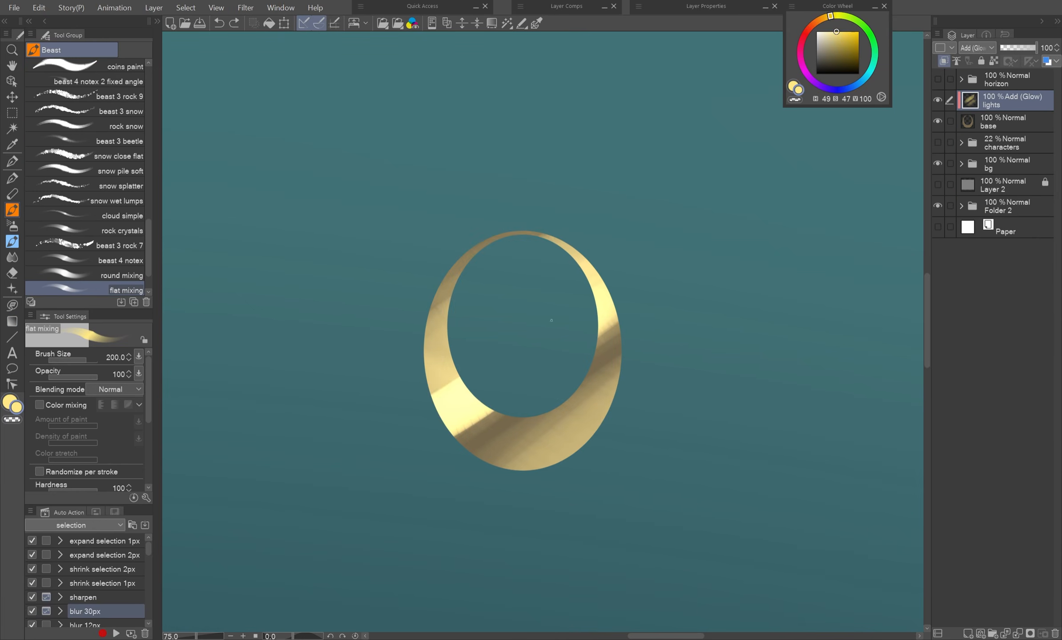
pyautogui.moveTo(641, 338); pyautogui.dragTo(474, 445)
pyautogui.hotkey('ctrl', 'z')
pyautogui.moveTo(694, 300); pyautogui.dragTo(467, 442)
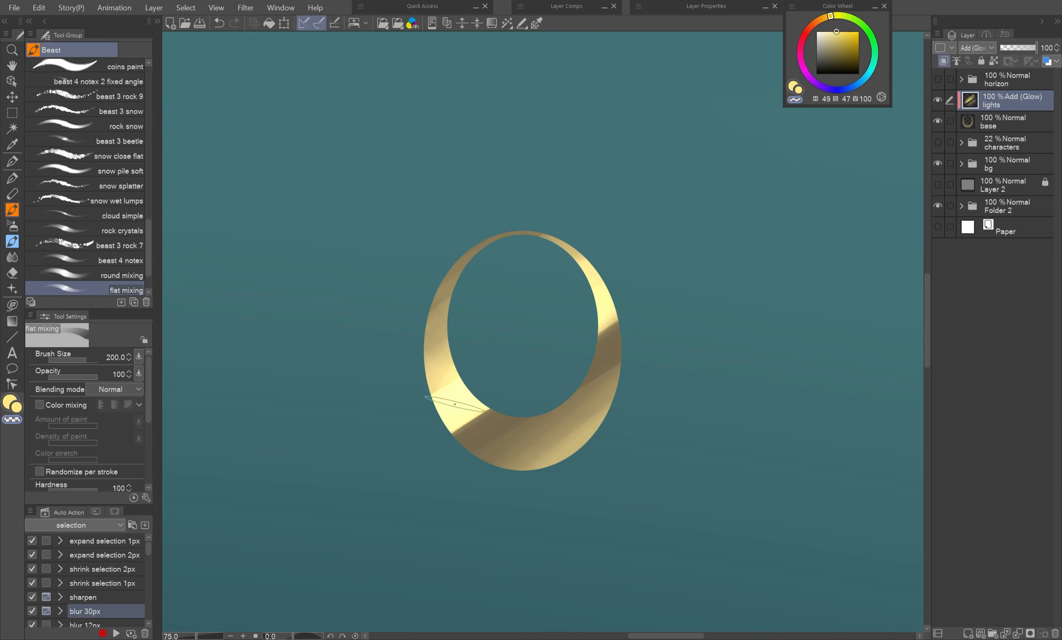
# Try painting an additional light-yellow diagonal band across the hoop's lower part.
pyautogui.press('c')
pyautogui.moveTo(443, 456); pyautogui.dragTo(759, 291)
pyautogui.hotkey('ctrl', 'z')
pyautogui.moveTo(462, 455); pyautogui.dragTo(628, 349)
pyautogui.hotkey('ctrl', 'z')
pyautogui.moveTo(445, 473); pyautogui.dragTo(708, 289)
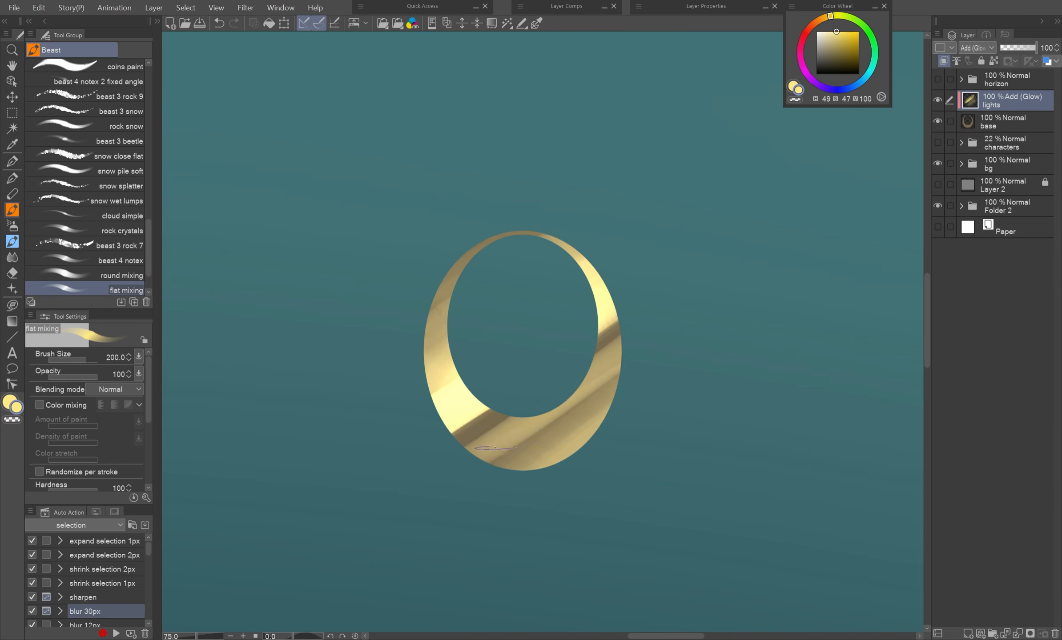
pyautogui.moveTo(469, 473)
pyautogui.mouseDown()
pyautogui.moveTo(674, 335)
pyautogui.moveTo(645, 342)
pyautogui.moveTo(653, 357)
pyautogui.moveTo(431, 481)
pyautogui.mouseUp()
pyautogui.hotkey('ctrl', 'z')
pyautogui.hotkey('ctrl', 'z')
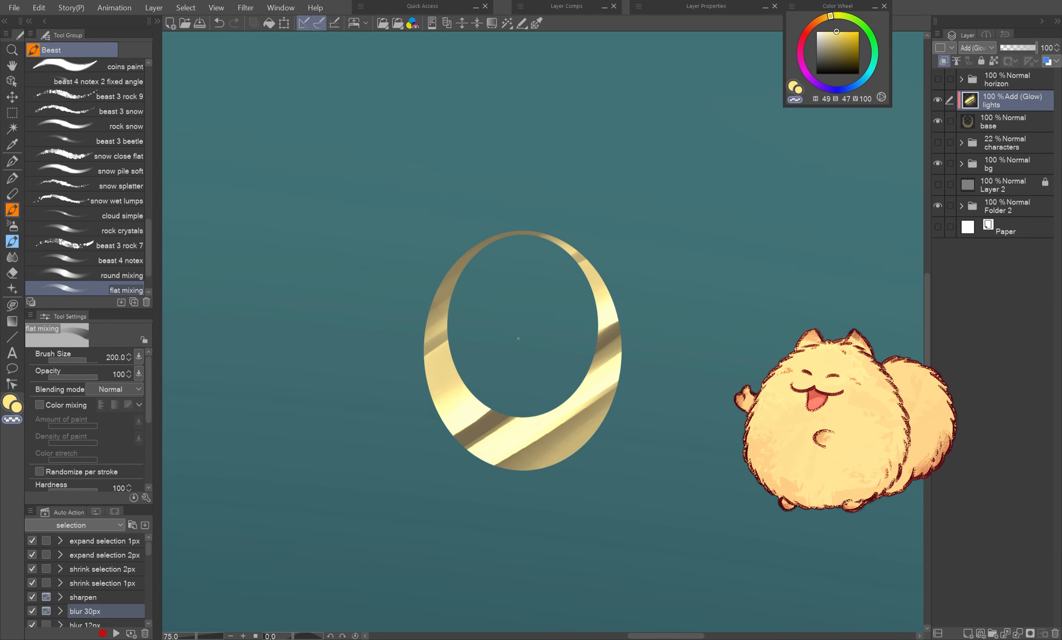
# Undo the last stroke and darken the diagonal band across the hoop's lower right with transparent colour.
pyautogui.hotkey('ctrl', 'z')
pyautogui.moveTo(486, 477); pyautogui.dragTo(633, 380)
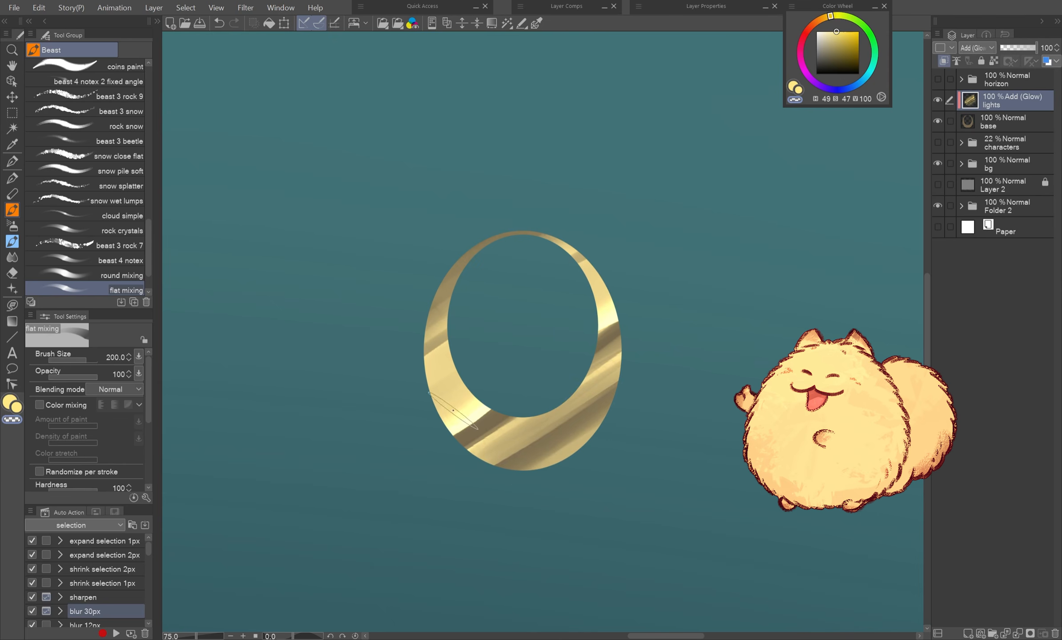
pyautogui.press('c')
pyautogui.moveTo(438, 411); pyautogui.dragTo(634, 327)
pyautogui.hotkey('ctrl', 'z')
# Smudge the hoop's diagonal light and dark bands together with the stone blend brush.
pyautogui.press('j')
pyautogui.click(129, 167)
pyautogui.moveTo(622, 384)
pyautogui.mouseDown()
pyautogui.moveTo(480, 473)
pyautogui.moveTo(469, 467)
pyautogui.mouseUp()
pyautogui.moveTo(556, 414); pyautogui.dragTo(462, 462)
pyautogui.moveTo(449, 334)
pyautogui.mouseDown()
pyautogui.moveTo(412, 361)
pyautogui.moveTo(430, 412)
pyautogui.mouseUp()
pyautogui.moveTo(596, 358); pyautogui.dragTo(623, 334)
pyautogui.press('c')
pyautogui.hotkey('ctrl', 'z')
pyautogui.moveTo(449, 438); pyautogui.dragTo(636, 325)
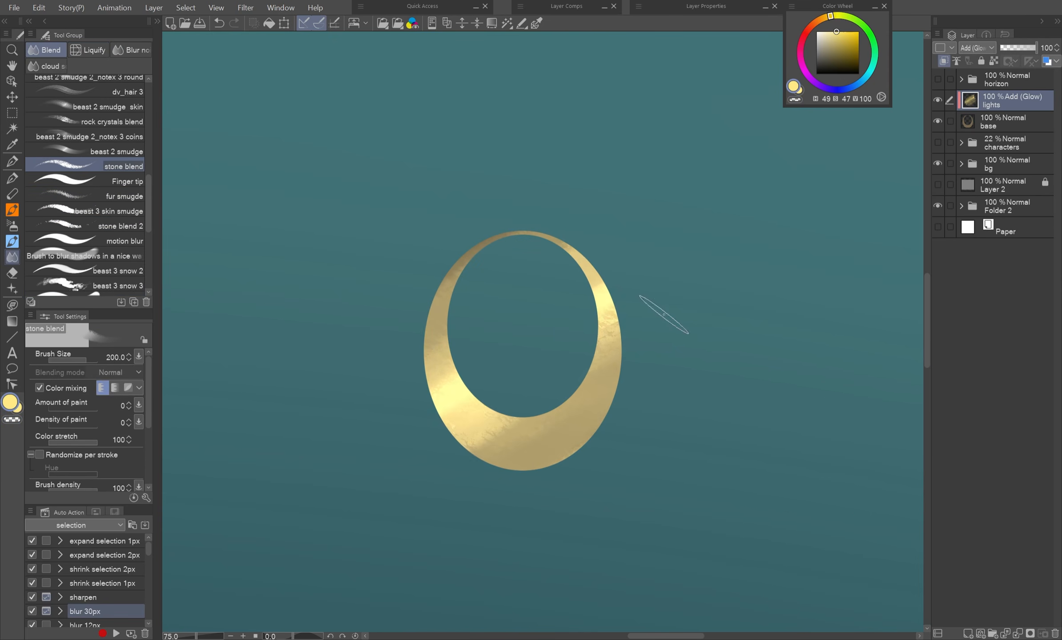
# Undo the last stroke, test further light strokes on the hoop's lower part, and soften its lower-right shading with stone blend.
pyautogui.hotkey('ctrl', 'z')
pyautogui.press('b')
pyautogui.moveTo(458, 456)
pyautogui.mouseDown()
pyautogui.moveTo(645, 338)
pyautogui.moveTo(453, 465)
pyautogui.moveTo(622, 367)
pyautogui.mouseUp()
pyautogui.hotkey('ctrl', 'z')
pyautogui.press('j')
pyautogui.press('c')
pyautogui.press('b')
pyautogui.moveTo(512, 482)
pyautogui.mouseDown()
pyautogui.moveTo(645, 391)
pyautogui.moveTo(524, 492)
pyautogui.mouseUp()
pyautogui.hotkey('ctrl', 'z')
pyautogui.press('j')
pyautogui.moveTo(518, 438); pyautogui.dragTo(616, 383)
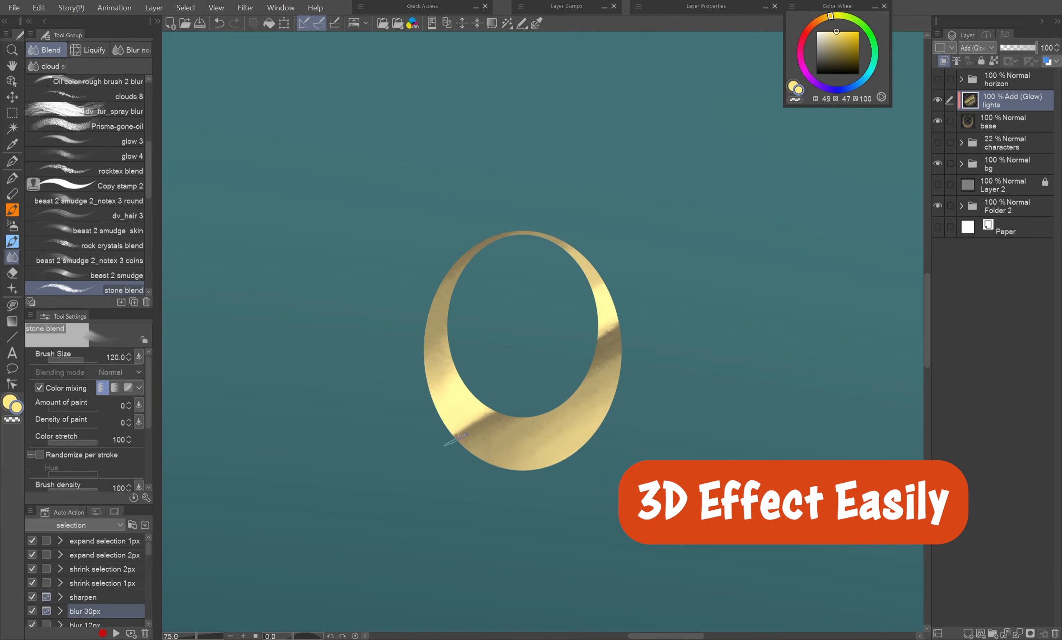
# Duplicate the lights and base layers together and place the copies beneath the originals.
pyautogui.keyDown('ctrl'); pyautogui.click(1009, 116); pyautogui.keyUp('ctrl')
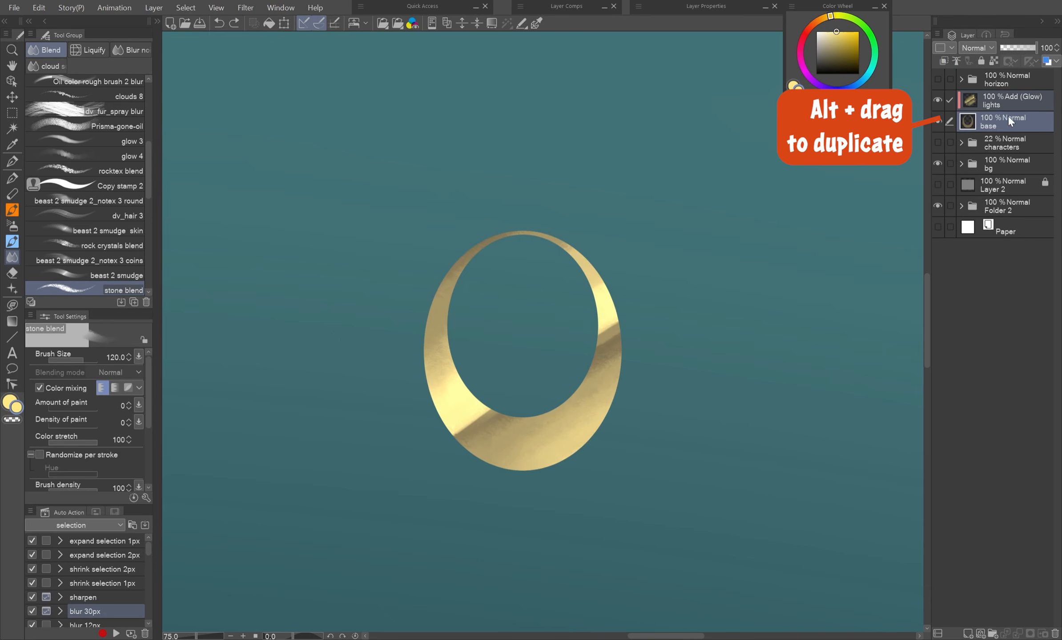
pyautogui.moveTo(1007, 117); pyautogui.dragTo(1009, 135)
# Offset the duplicated hoop layers slightly to the left and hide the lights 3 layer.
pyautogui.press('k')
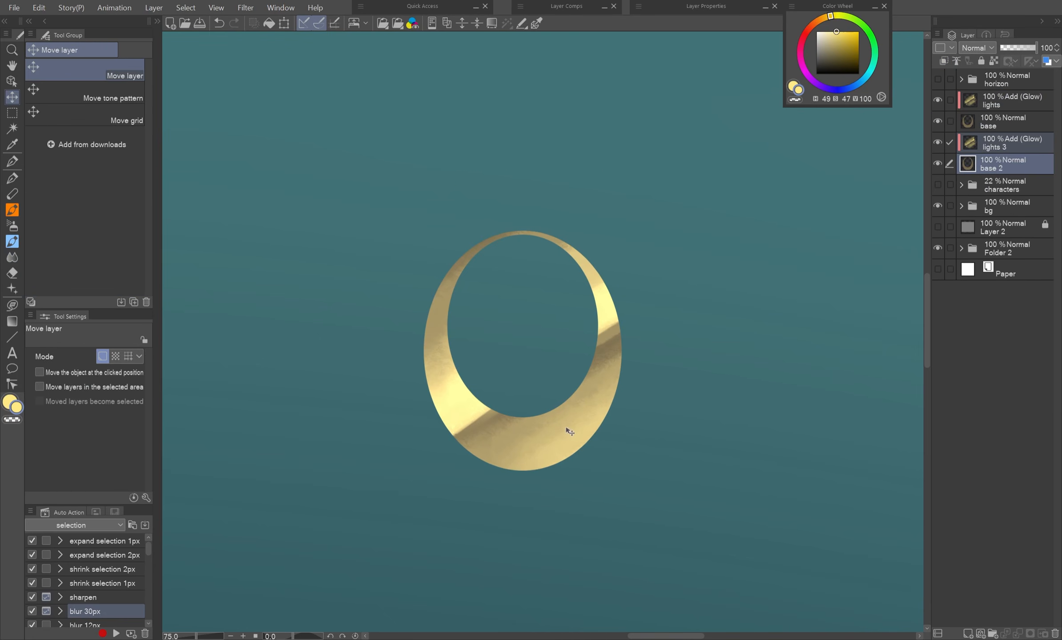
pyautogui.moveTo(572, 431); pyautogui.dragTo(567, 429)
pyautogui.click(938, 143)
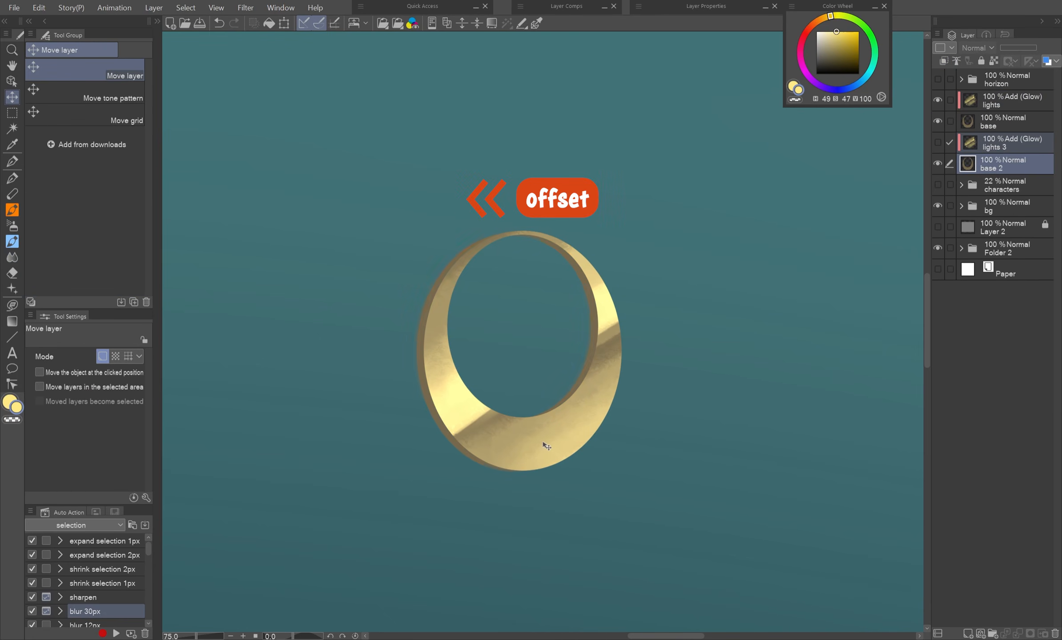
# Show the characters folder and slightly adjust the duplicated hoop's height with a transform to refine the thickness of its edge.
pyautogui.click(938, 185)
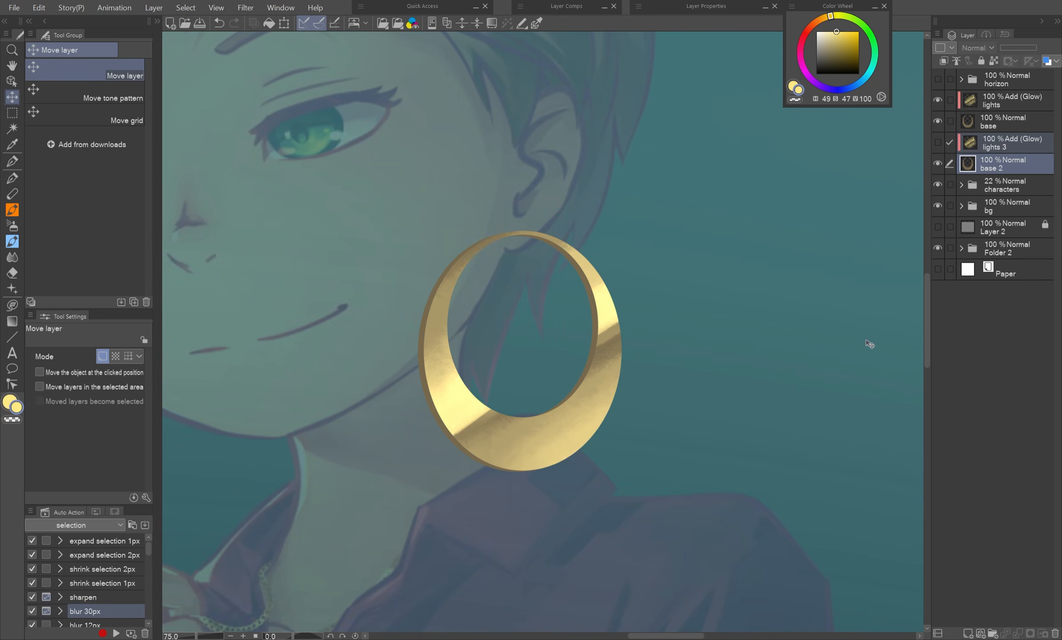
pyautogui.hotkey('ctrl', 't')
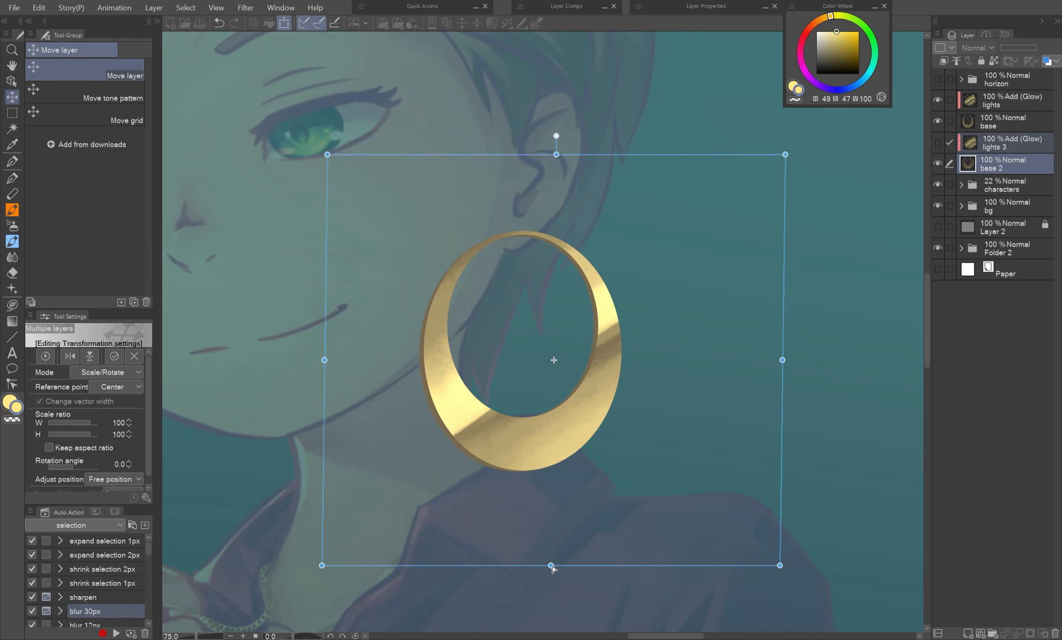
pyautogui.moveTo(557, 155); pyautogui.dragTo(556, 153)
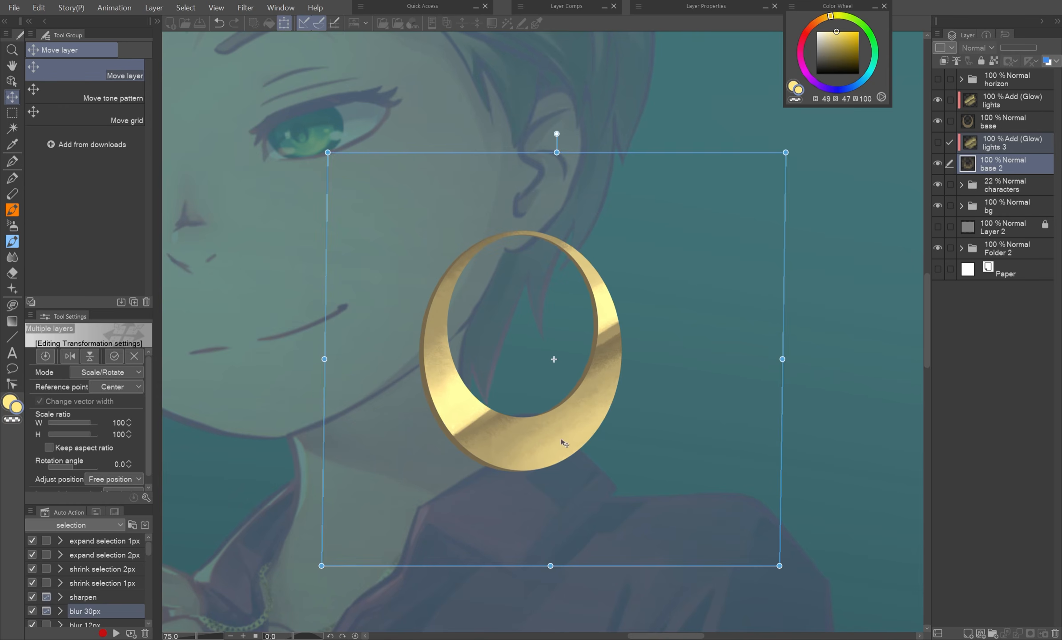
pyautogui.press('Return')
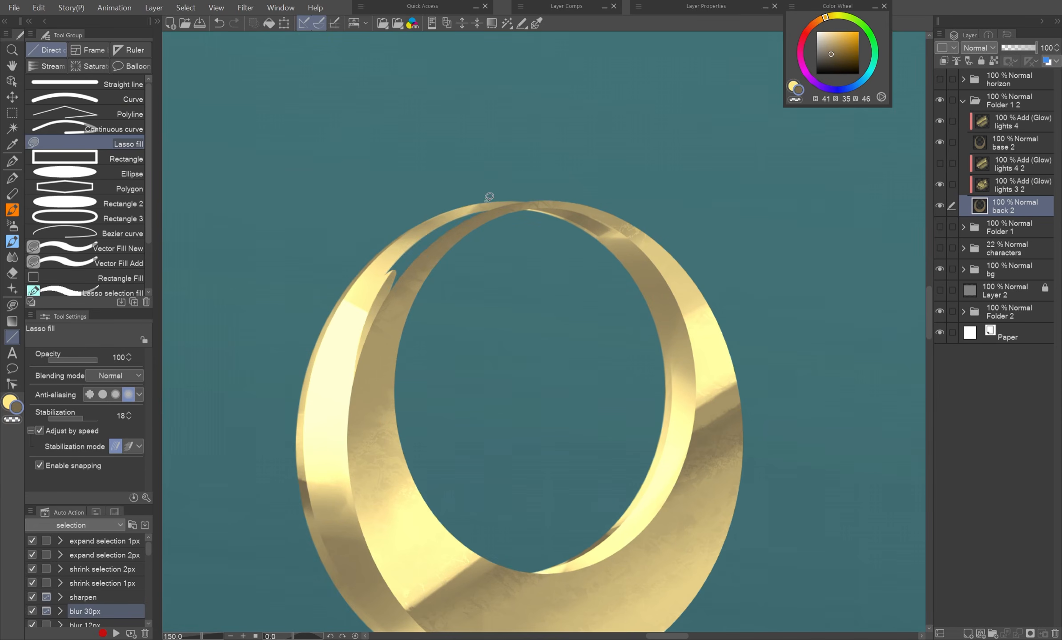
# Undo the last fills and use Lasso fill on the back 2 layer to reshape the hoop's thin top edge.
pyautogui.hotkey('ctrl', 'z')
pyautogui.hotkey('ctrl', 'z')
pyautogui.moveTo(488, 203); pyautogui.dragTo(566, 209)
pyautogui.moveTo(530, 623); pyautogui.dragTo(541, 468)
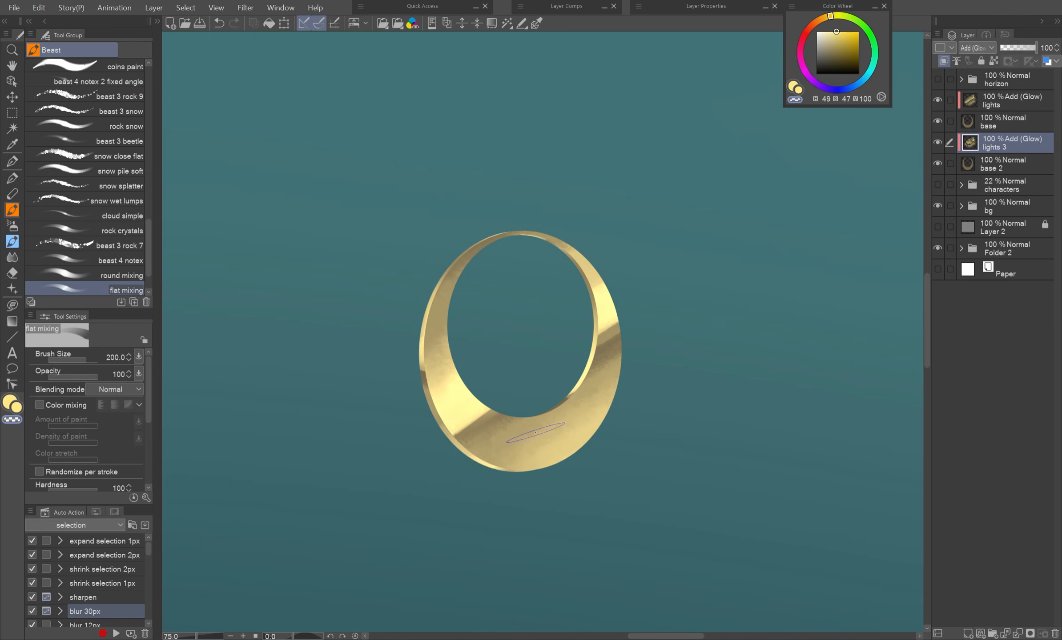
# Load the base layer's shape as a selection, shift it left, and rework the edge lights on lights 3 with flat mixing.
pyautogui.press('m')
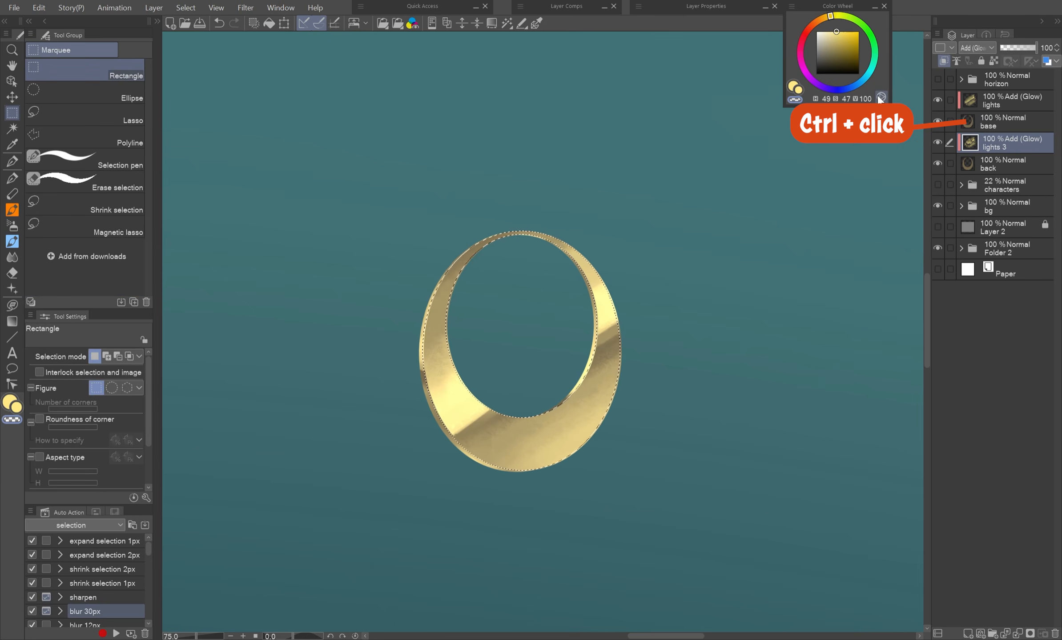
pyautogui.press('b')
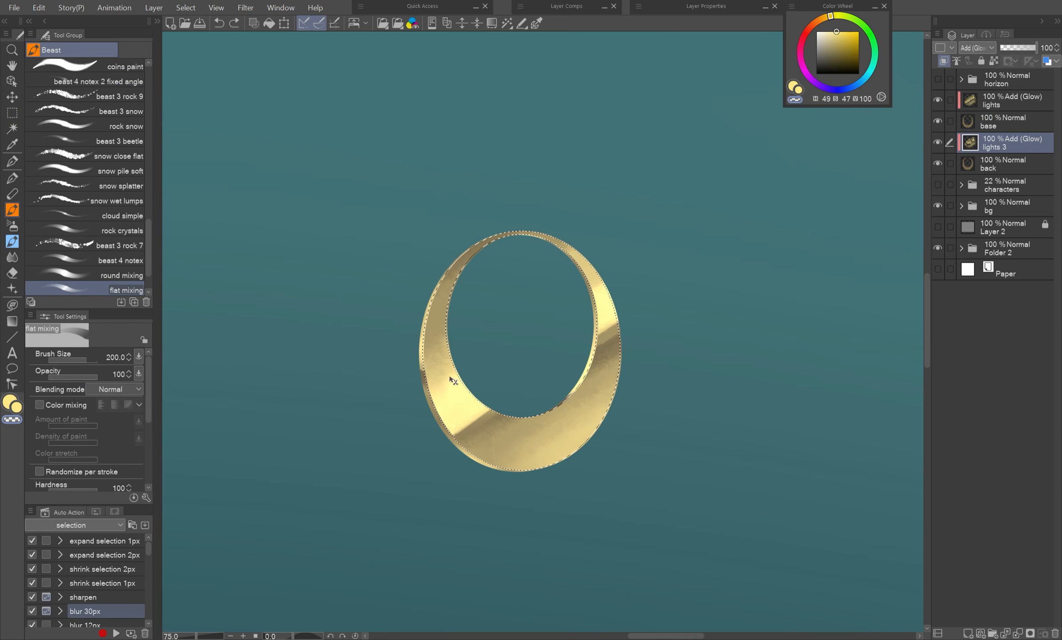
pyautogui.press('c')
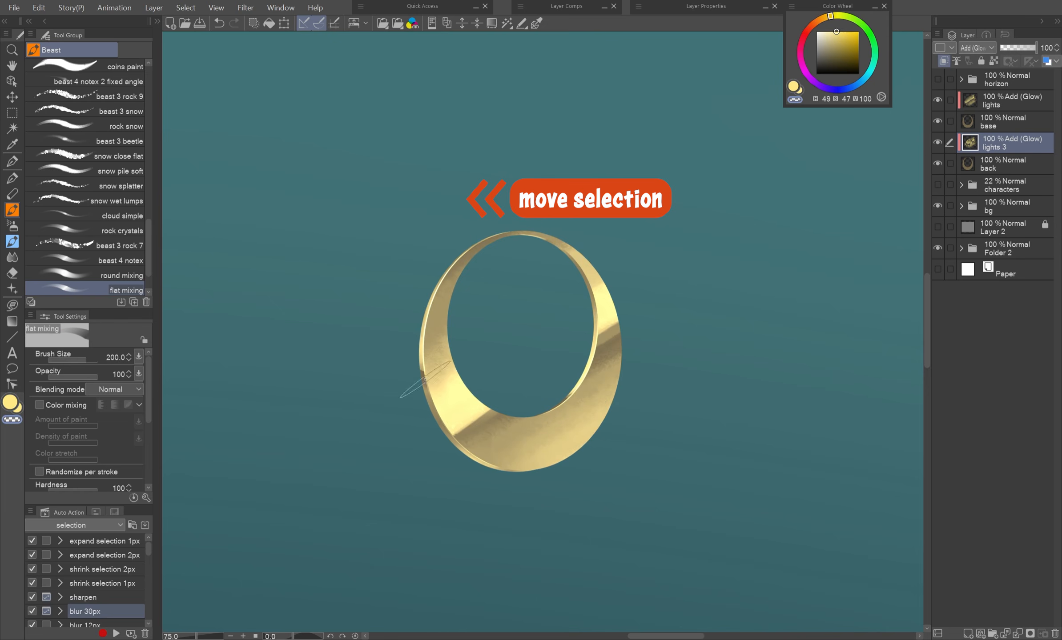
pyautogui.press('c')
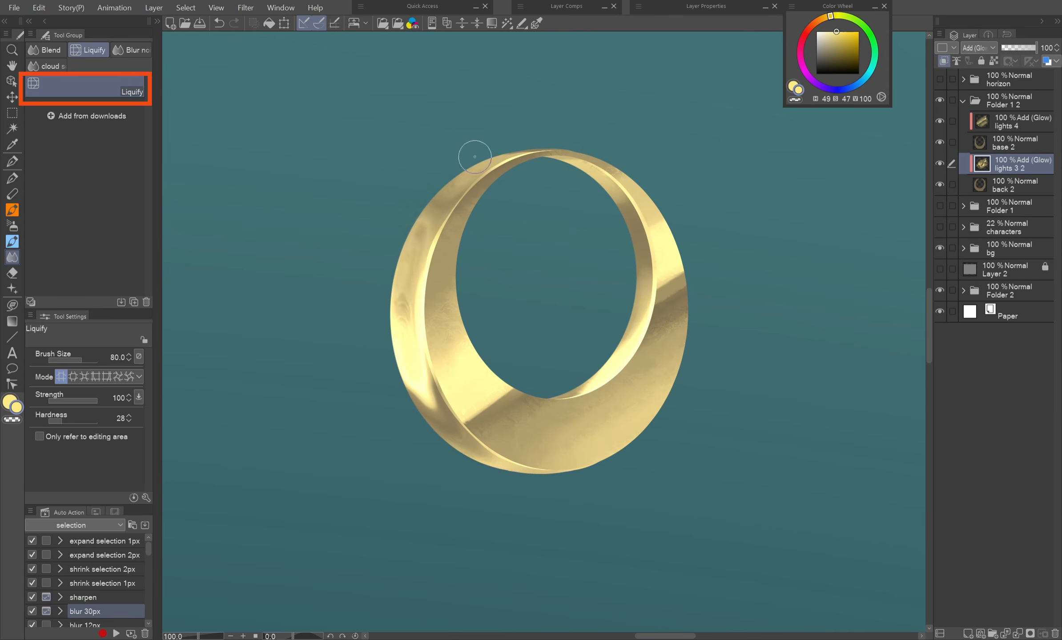
# Warp the reflections on the lights 3 2 layer around the hoop's inner and outer edges with Liquify, using a brush size of 40.
pyautogui.moveTo(582, 169); pyautogui.dragTo(614, 187)
pyautogui.press('[')
pyautogui.moveTo(625, 195); pyautogui.dragTo(644, 256)
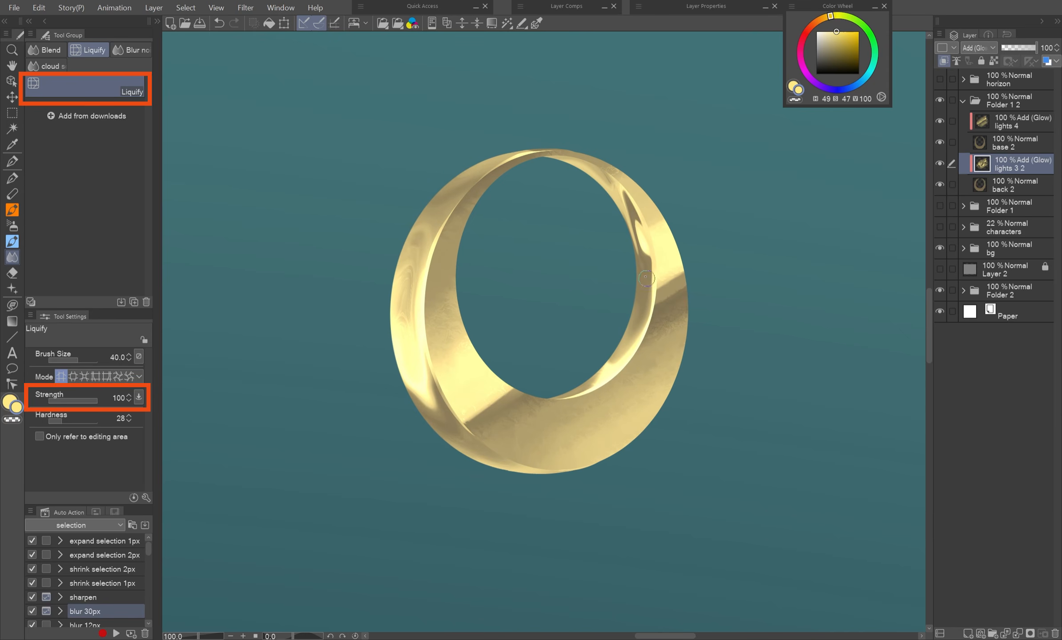
pyautogui.moveTo(648, 307); pyautogui.dragTo(636, 338)
pyautogui.moveTo(616, 362); pyautogui.dragTo(589, 383)
pyautogui.moveTo(501, 464); pyautogui.dragTo(459, 440)
pyautogui.moveTo(416, 258); pyautogui.dragTo(409, 311)
pyautogui.moveTo(438, 206); pyautogui.dragTo(420, 241)
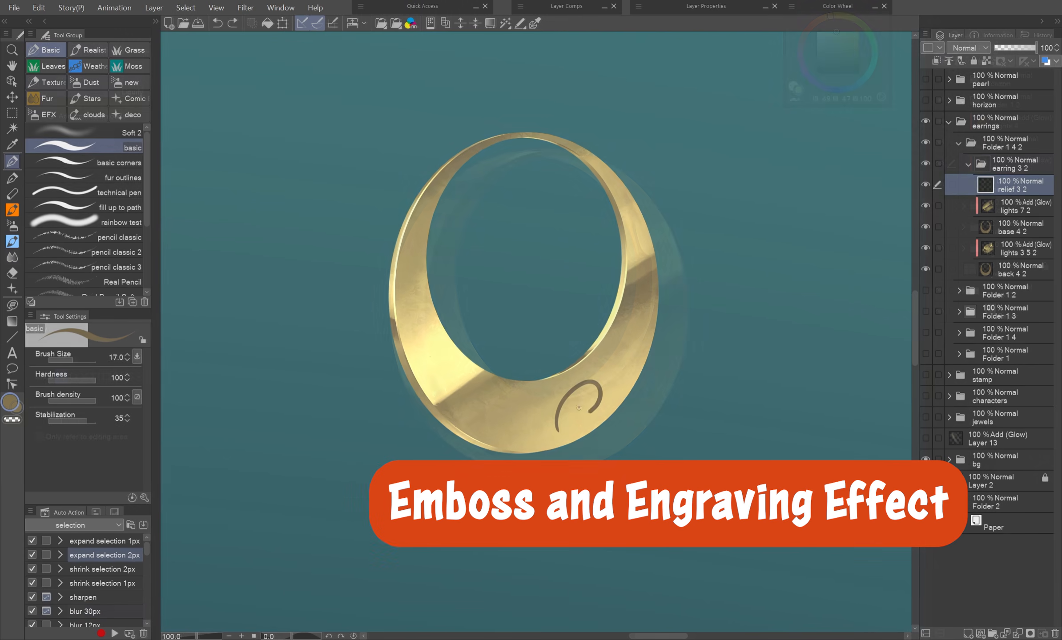
# Add to the relief drawing on the hoop, then load the relief layer's shape as an expanded selection.
pyautogui.moveTo(625, 346)
pyautogui.mouseDown()
pyautogui.moveTo(615, 361)
pyautogui.moveTo(635, 333)
pyautogui.mouseUp()
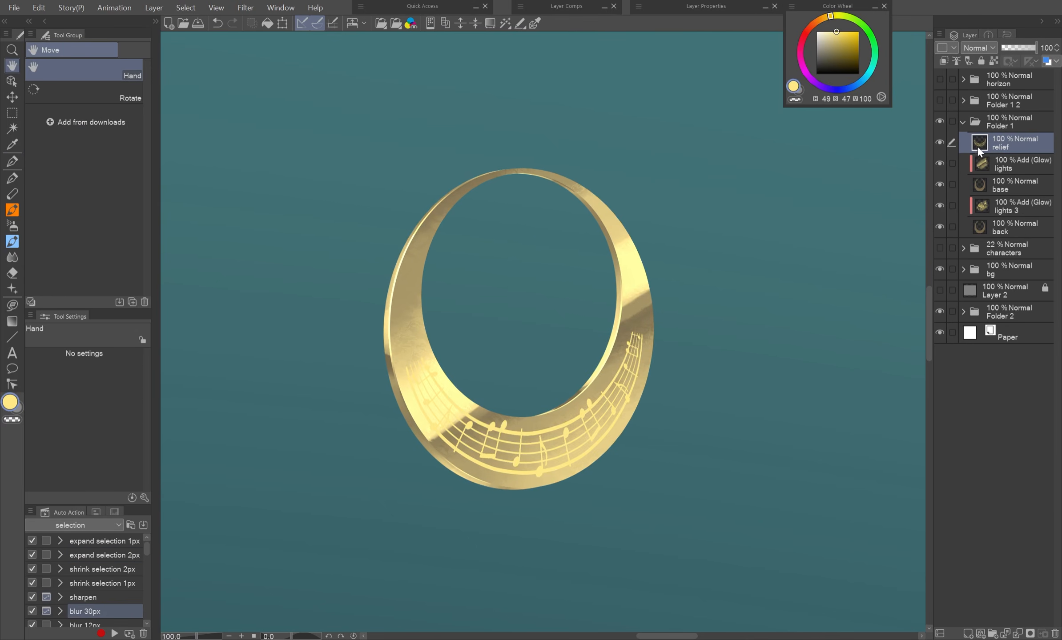
pyautogui.keyDown('ctrl'); pyautogui.click(977, 146); pyautogui.keyUp('ctrl')
pyautogui.click(185, 8)
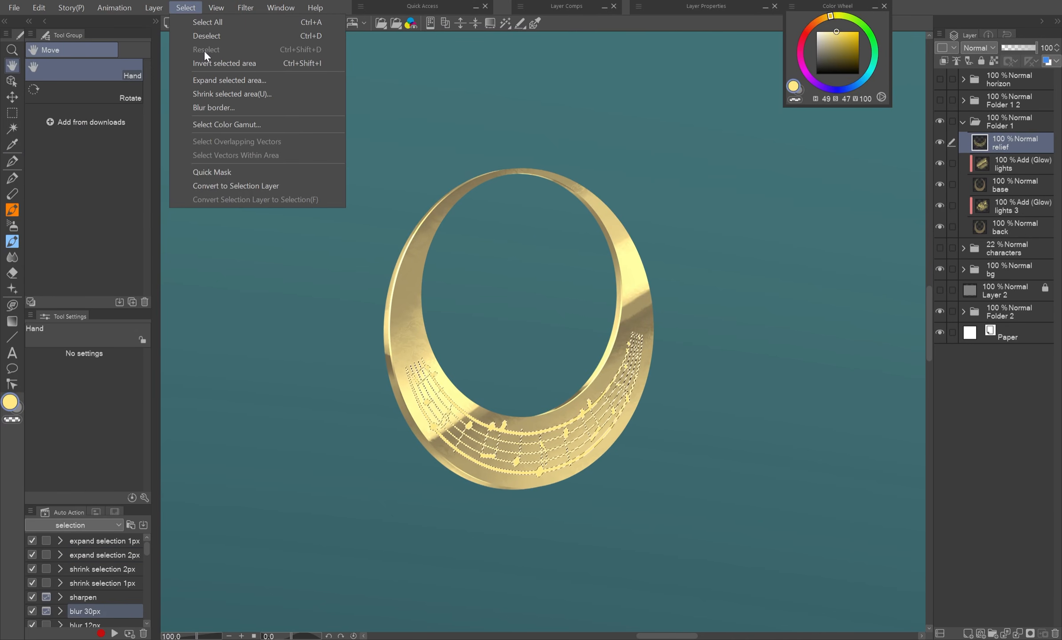
pyautogui.click(209, 80)
pyautogui.click(649, 287)
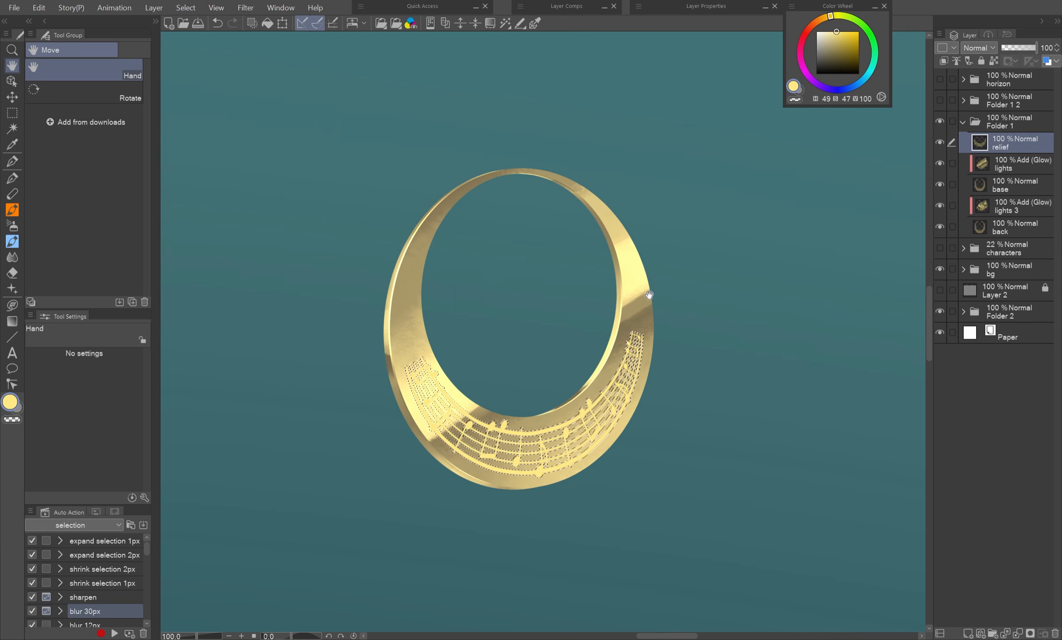
# Create a new layer named relief back and place it directly beneath the relief layer.
pyautogui.hotkey('ctrl', 'shift', 'n')
pyautogui.moveTo(1007, 142); pyautogui.dragTo(1006, 172)
pyautogui.doubleClick(1003, 168)
pyautogui.write('relief back')
# Fill the expanded selection on relief back and the transparency-locked relief layer with the hoop's dark gold base colour.
pyautogui.click(1016, 144)
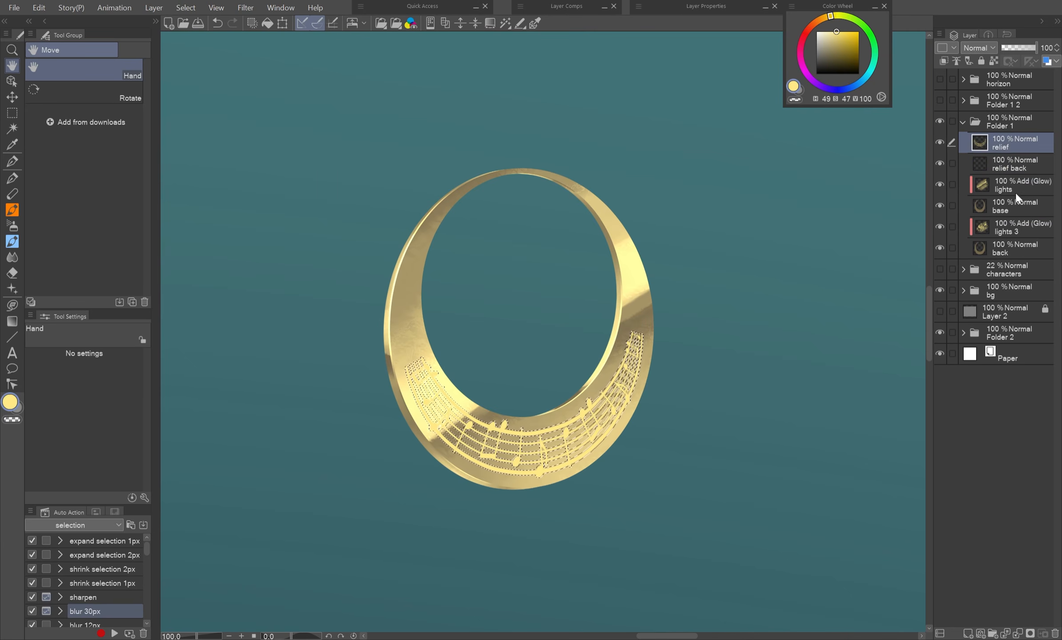
pyautogui.click(1015, 203)
pyautogui.click(1007, 164)
pyautogui.hotkey('alt', 'Delete')
pyautogui.hotkey('ctrl', 'd')
pyautogui.click(1006, 144)
pyautogui.click(993, 61)
pyautogui.hotkey('alt', 'Delete')
# Copy the lights 3 layer above relief back and the lights layer above relief, keeping both clipped.
pyautogui.click(1006, 165)
pyautogui.moveTo(1007, 228); pyautogui.dragTo(1008, 155)
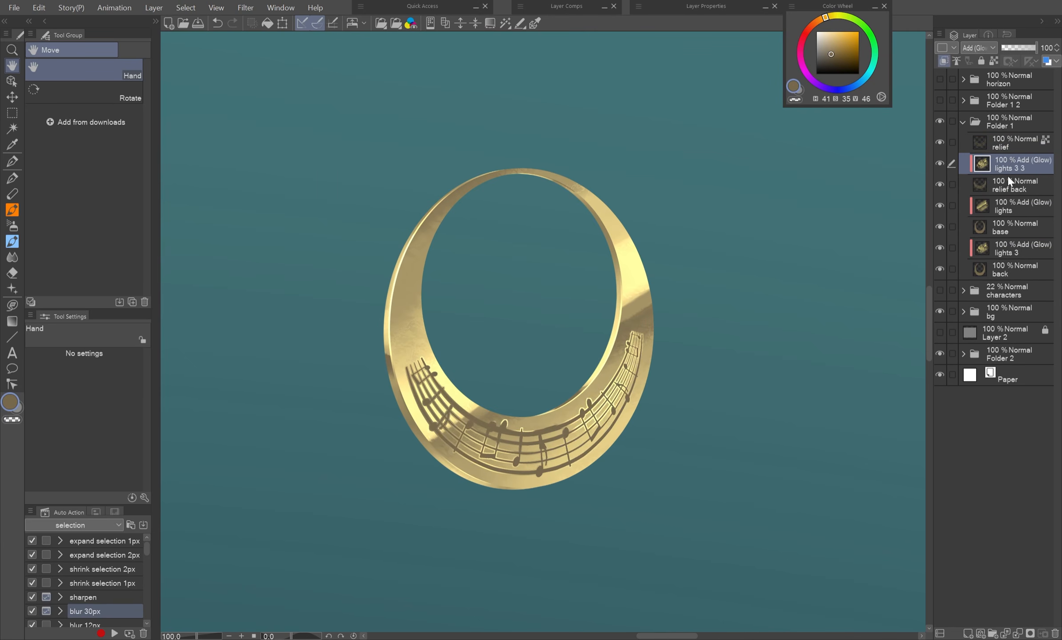
pyautogui.moveTo(1004, 206); pyautogui.dragTo(1009, 147)
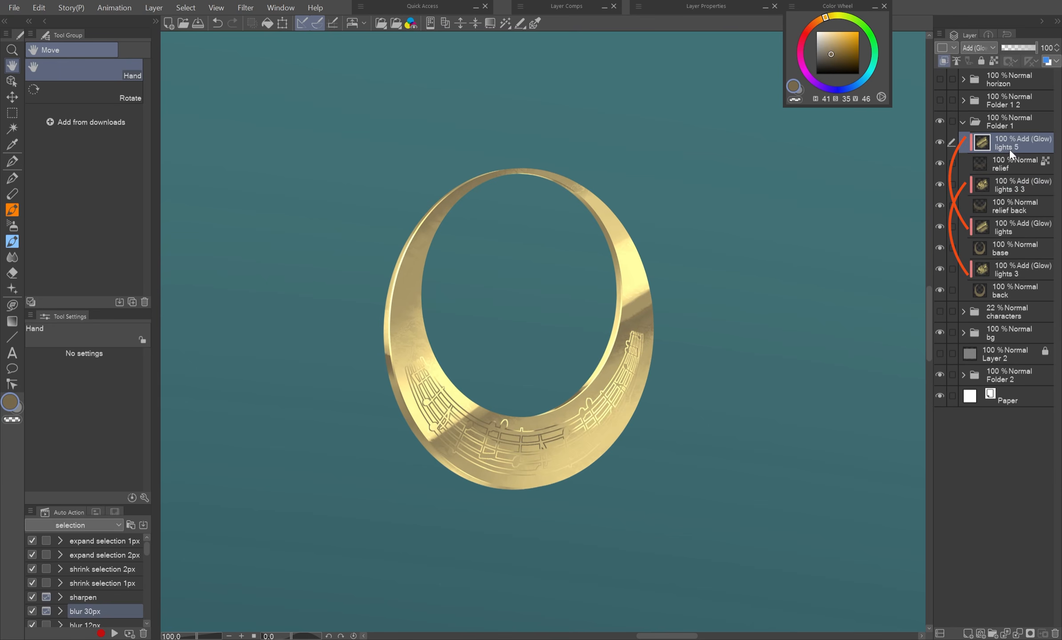
# Rework the highlights over the music-note relief on the lights 5 layer, painting and erasing with flat mixing at size 200.
pyautogui.keyDown('ctrl'); pyautogui.click(1009, 163); pyautogui.keyUp('ctrl')
pyautogui.press('k')
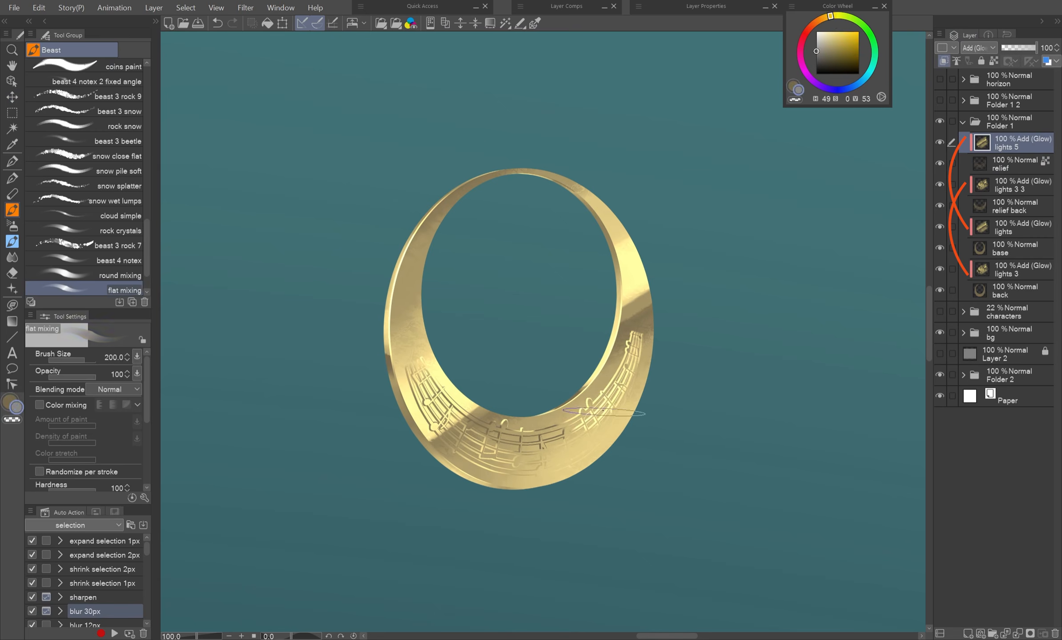
pyautogui.keyDown('alt'); pyautogui.click(614, 412); pyautogui.keyUp('alt')
pyautogui.hotkey('ctrl', 'z')
pyautogui.moveTo(614, 412)
pyautogui.mouseDown()
pyautogui.moveTo(574, 458)
pyautogui.moveTo(538, 465)
pyautogui.mouseUp()
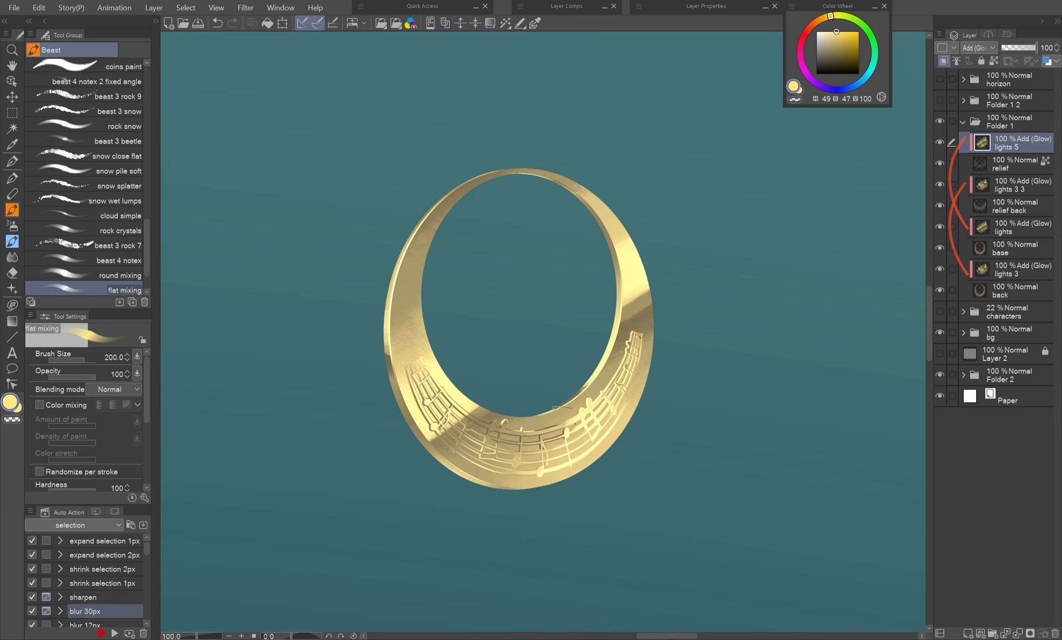
pyautogui.press('c')
pyautogui.moveTo(634, 364); pyautogui.dragTo(616, 411)
pyautogui.press('c')
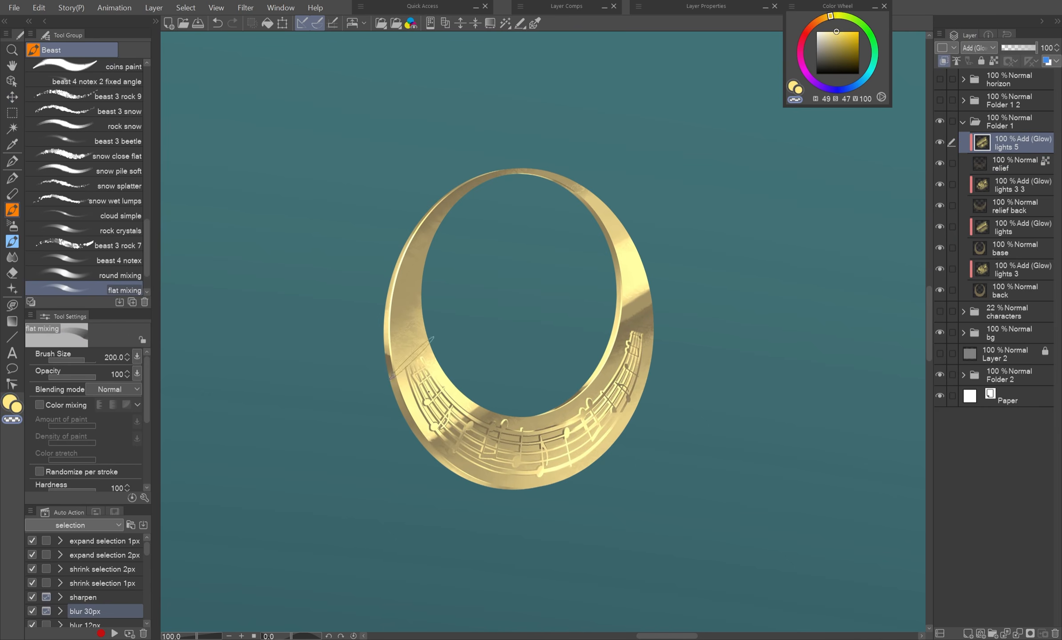
# Refine the edge lights around the music-note relief on the lights 3 3 layer with the flat mixing brush.
pyautogui.click(1022, 196)
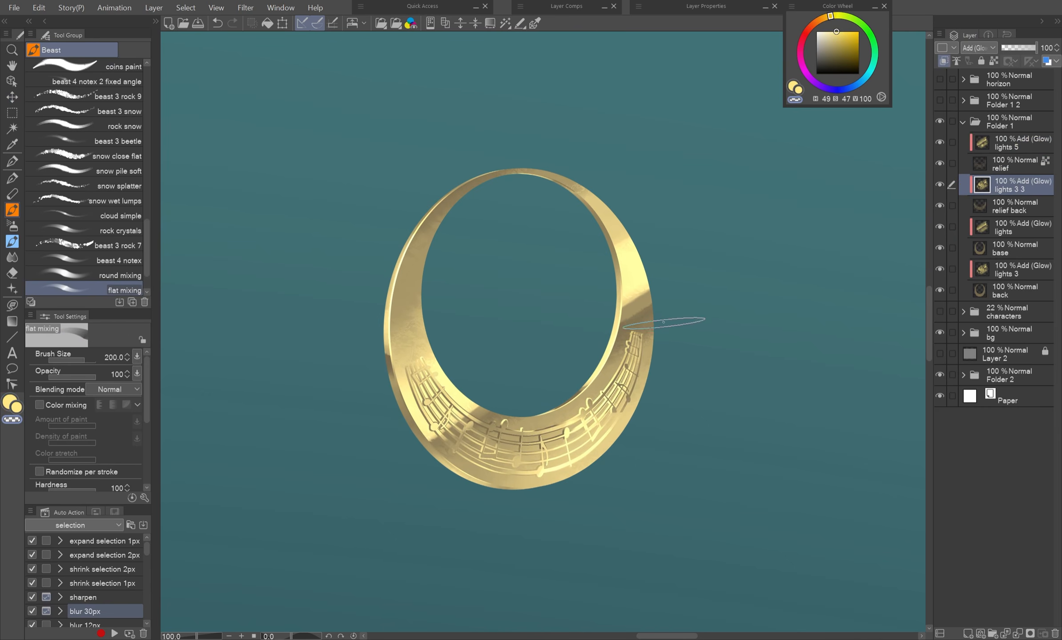
pyautogui.press('c')
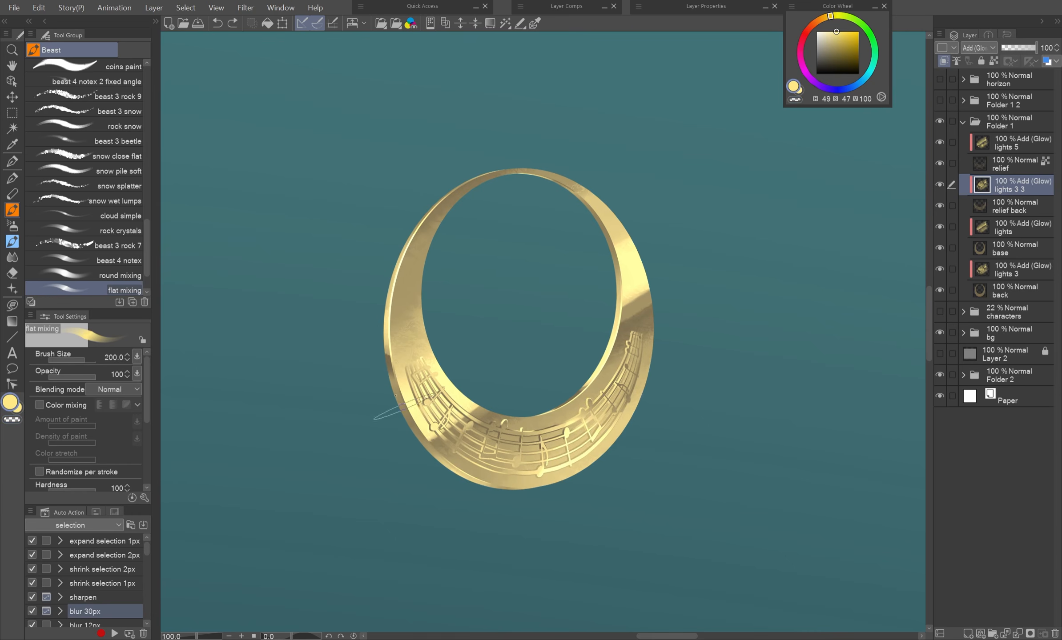
pyautogui.scroll(-3, 524, 293)
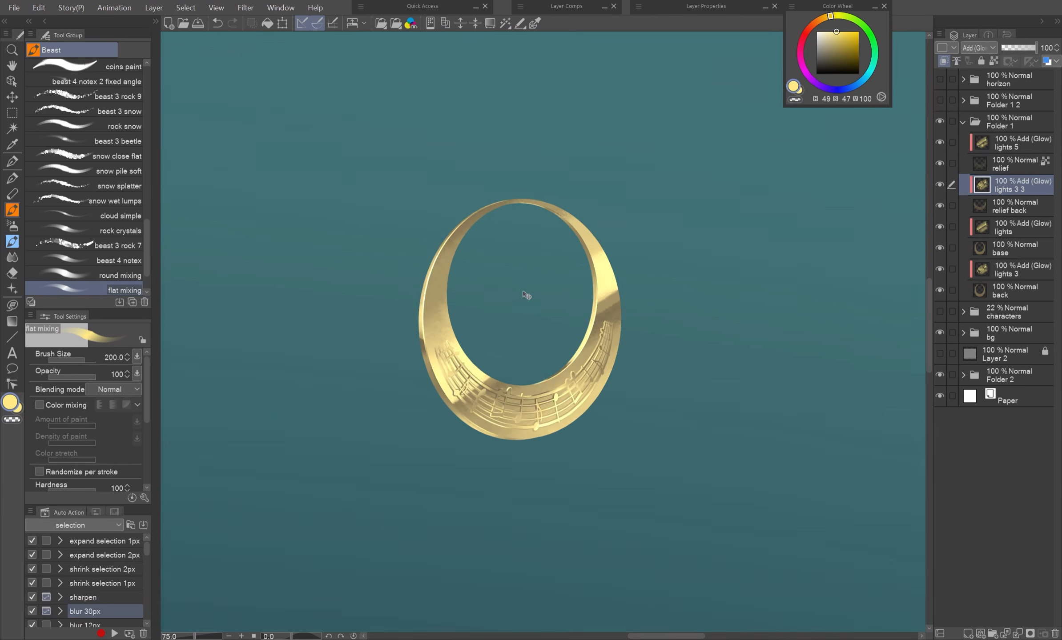
pyautogui.scroll(3, 526, 295)
# Add a clipped layer above the earring folder and set its blending mode to Overlay.
pyautogui.click(996, 121)
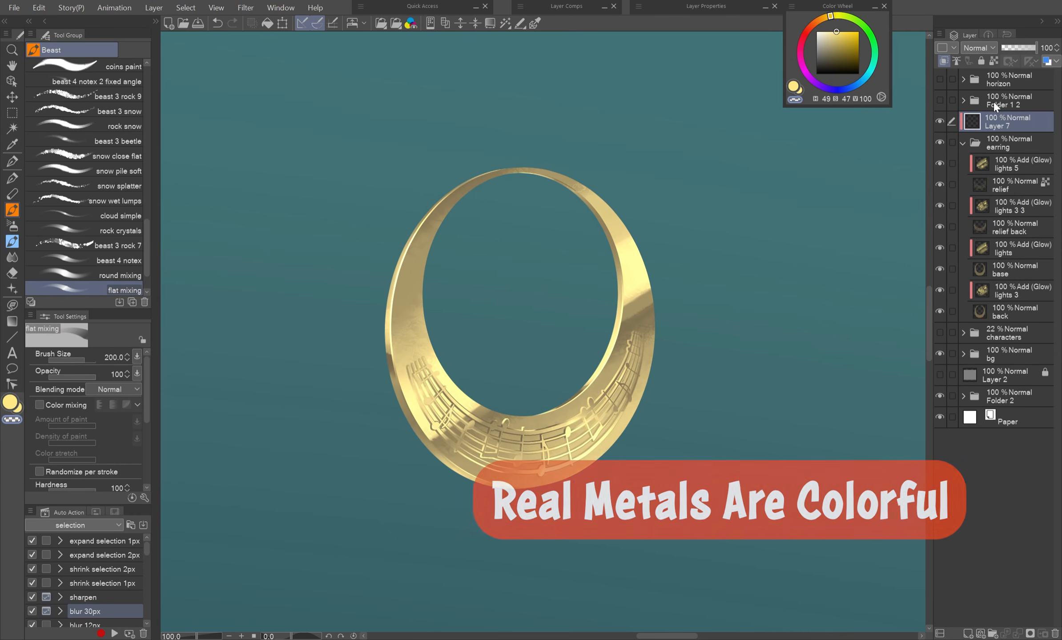
pyautogui.click(980, 48)
pyautogui.click(985, 219)
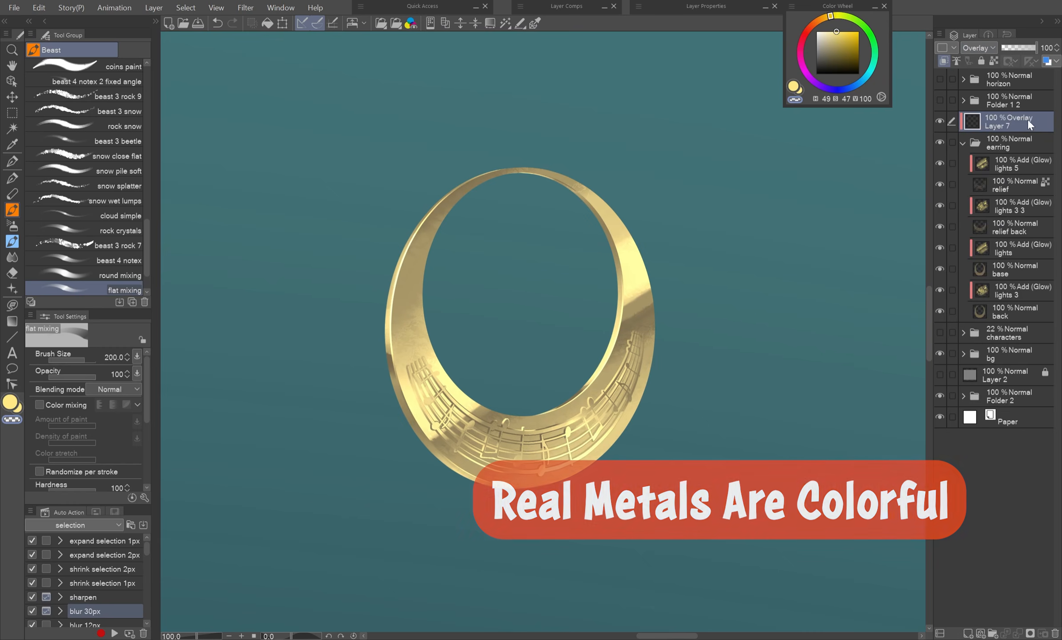
# Airbrush dark purple over the hoop's shading on the Overlay layer with Soft 2 at size 700, erasing the excess.
pyautogui.press('p')
pyautogui.click(811, 80)
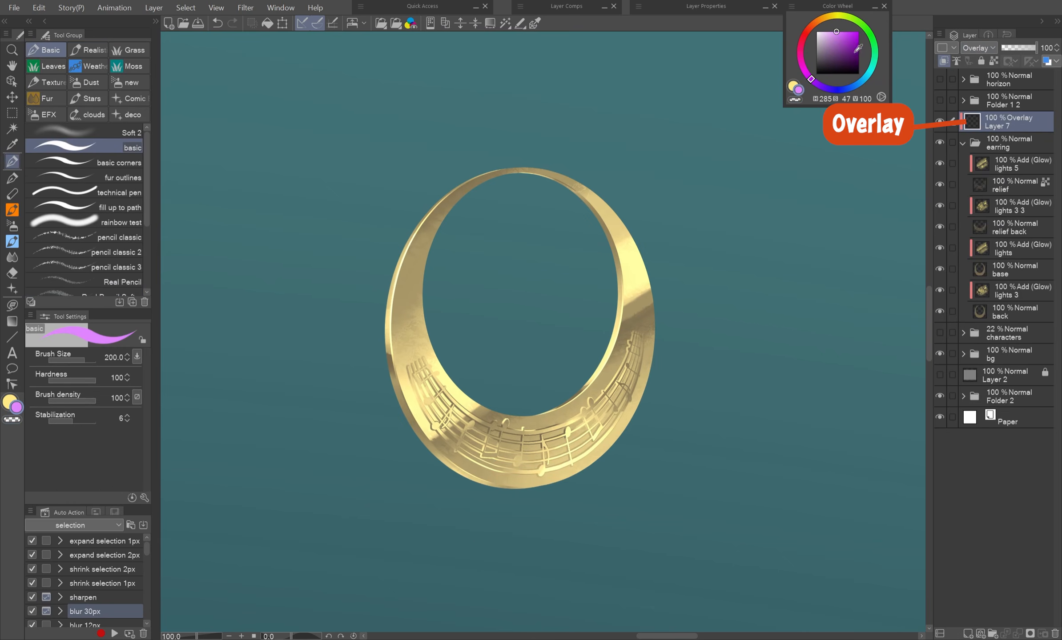
pyautogui.click(133, 133)
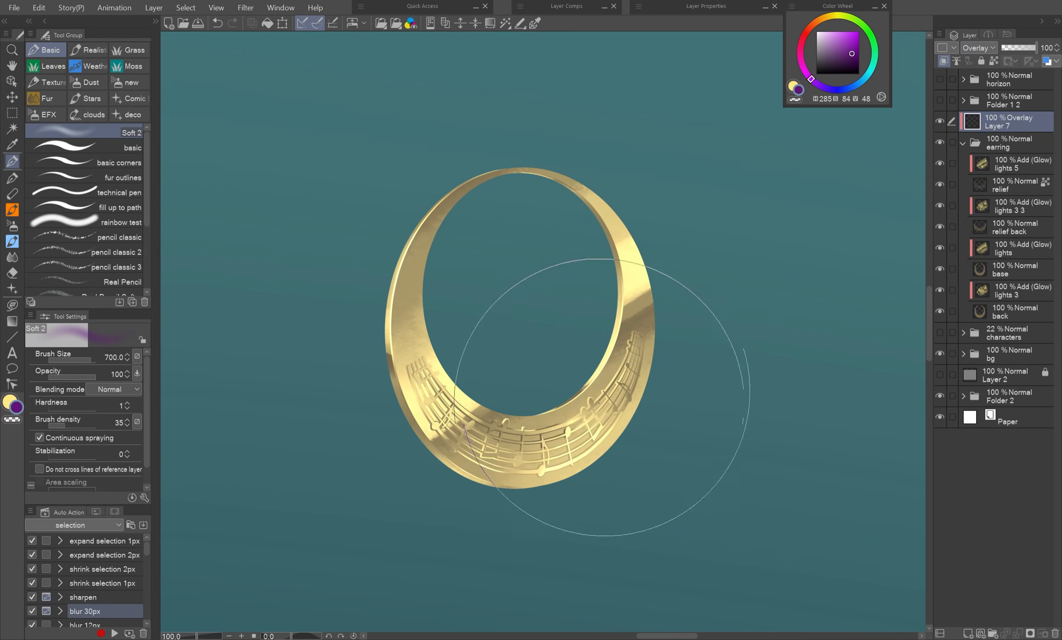
pyautogui.moveTo(688, 498)
pyautogui.mouseDown()
pyautogui.moveTo(682, 218)
pyautogui.moveTo(620, 328)
pyautogui.mouseUp()
pyautogui.press('c')
pyautogui.moveTo(511, 446); pyautogui.dragTo(668, 204)
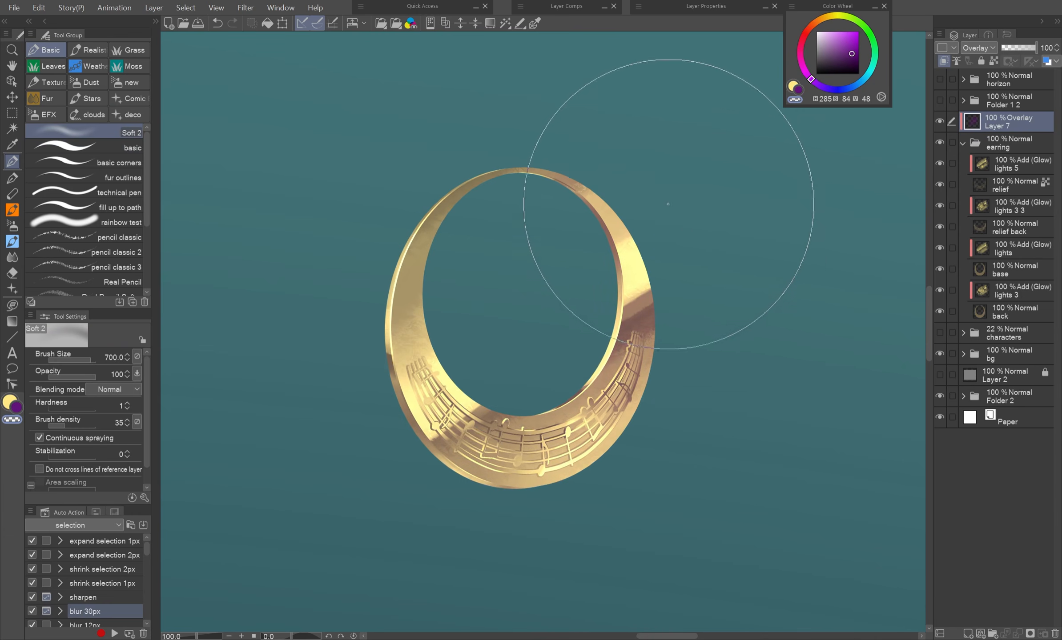
pyautogui.click(849, 87)
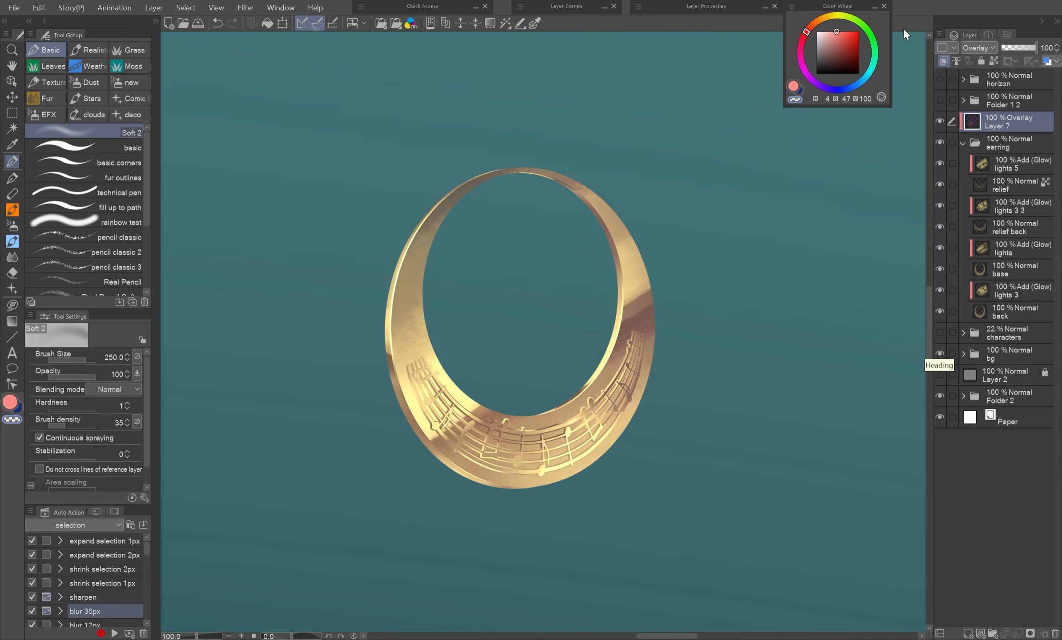
# Add another clipped layer above the Overlay layer, set it to Glow dodge, and choose a light orange.
pyautogui.click(978, 47)
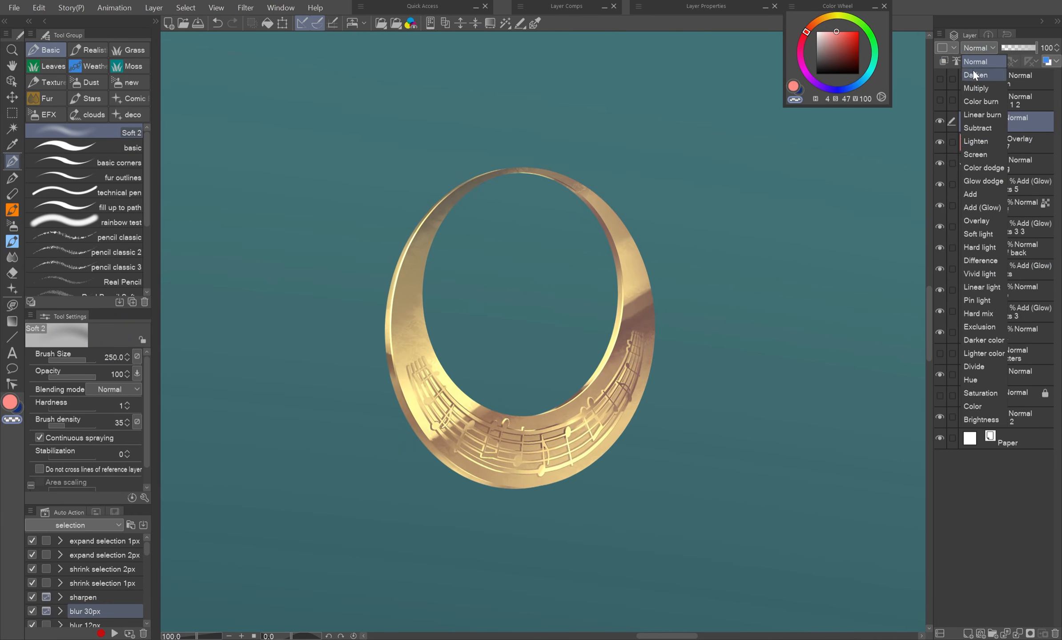
pyautogui.click(956, 201)
pyautogui.click(826, 19)
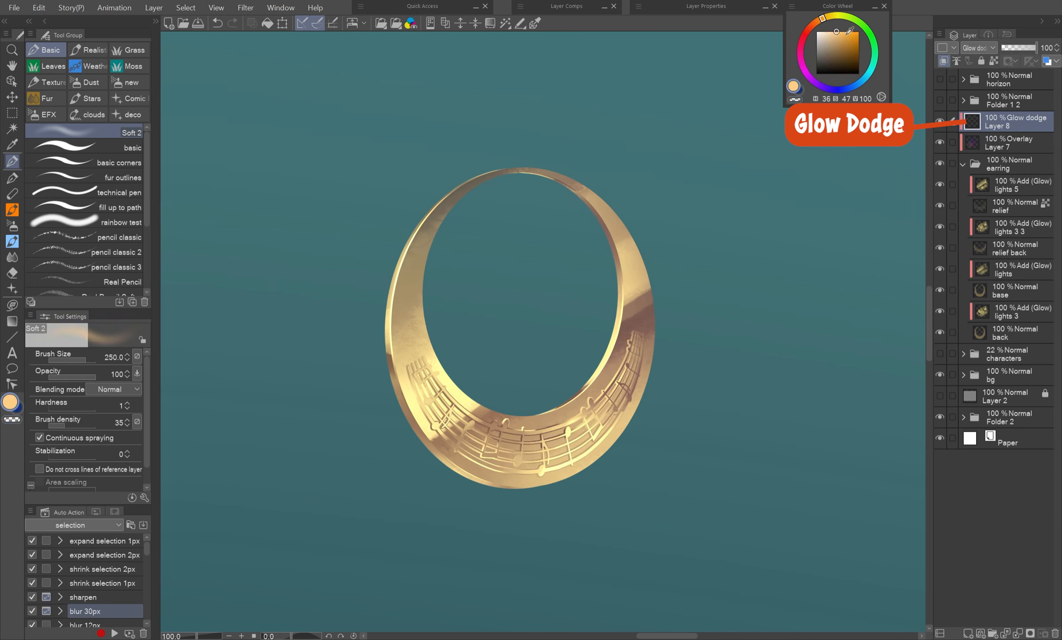
# Airbrush red-orange (hue 11, saturation 76, value 100) along the dark reflections at the hoop's lower left and right with Soft 2 at size 25.
pyautogui.click(809, 28)
pyautogui.click(849, 32)
pyautogui.click(461, 419)
pyautogui.hotkey('ctrl', 'z')
pyautogui.press('[')
pyautogui.press('[')
pyautogui.press('[')
pyautogui.press('[')
pyautogui.press('[')
pyautogui.press('[')
pyautogui.moveTo(433, 437); pyautogui.dragTo(477, 412)
pyautogui.moveTo(647, 287); pyautogui.dragTo(626, 303)
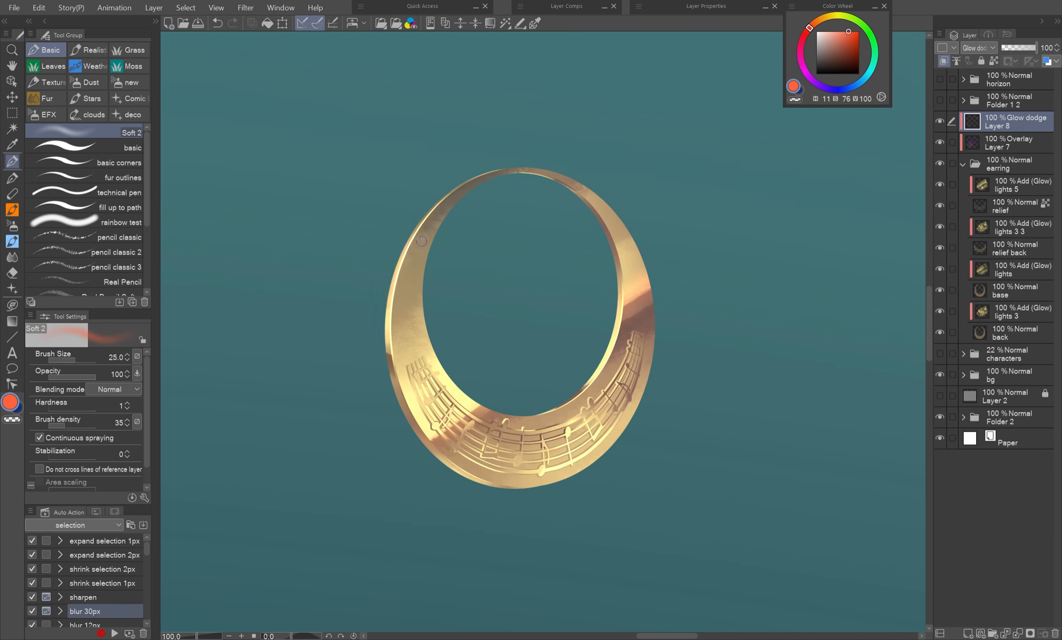
# Airbrush bright green (hue 131) over the hoop's right side, lower left and top on the Glow dodge layer at size 400.
pyautogui.click(821, 19)
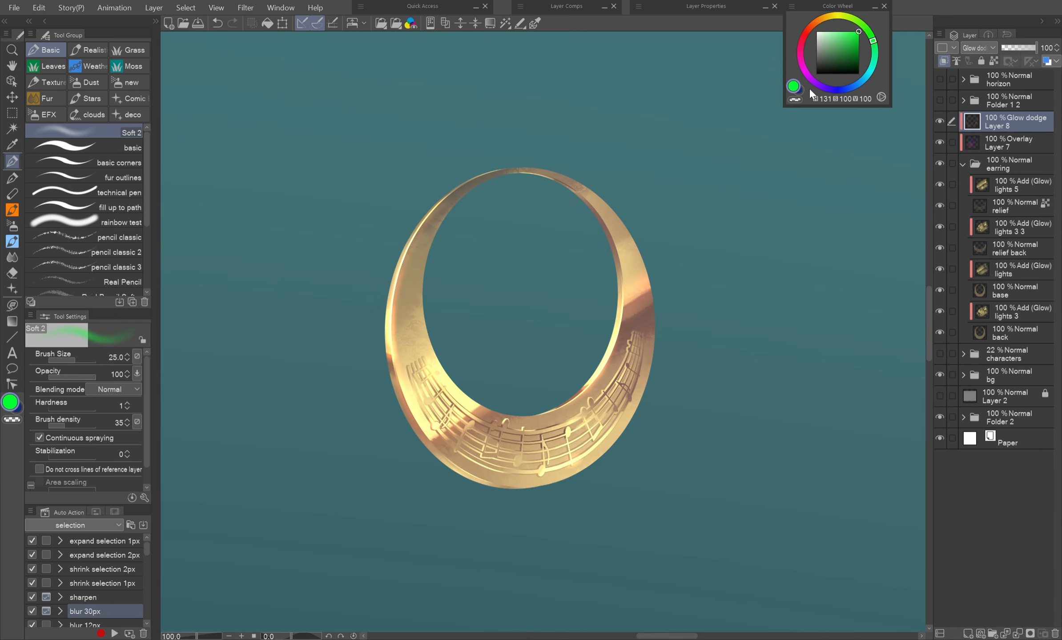
pyautogui.moveTo(642, 380); pyautogui.dragTo(664, 320)
pyautogui.moveTo(386, 393)
pyautogui.mouseDown()
pyautogui.moveTo(383, 426)
pyautogui.moveTo(425, 459)
pyautogui.mouseUp()
pyautogui.click(505, 158)
# Duplicate the Glow dodge layer, clear the copy, and airbrush soft green over the hoop on it.
pyautogui.hotkey('ctrl', 'c')
pyautogui.hotkey('ctrl', 'v')
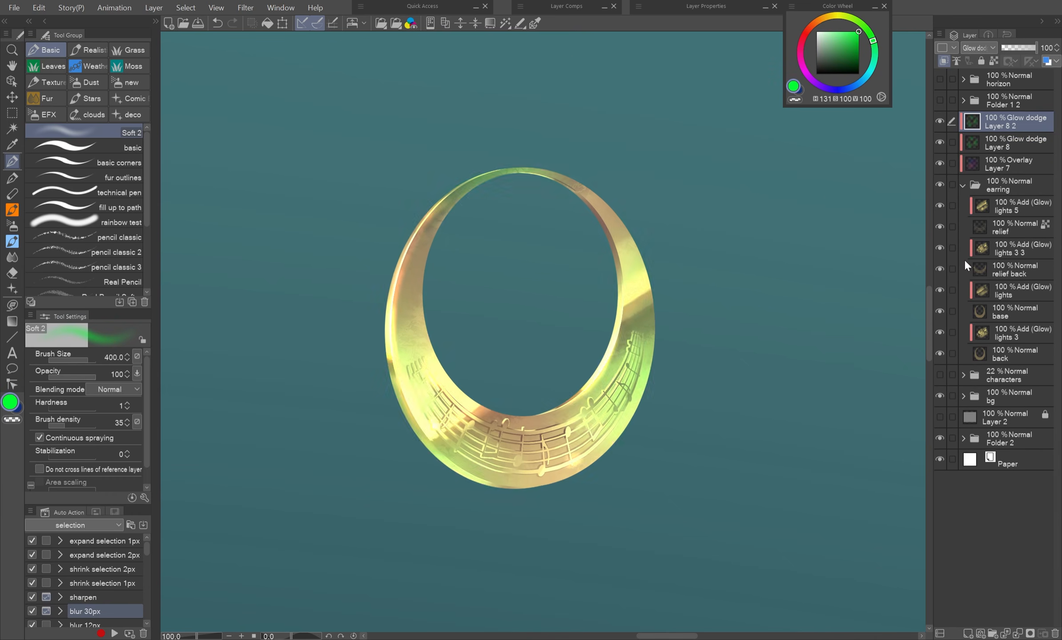
pyautogui.press('Delete')
pyautogui.moveTo(582, 519)
pyautogui.mouseDown()
pyautogui.moveTo(688, 237)
pyautogui.moveTo(533, 486)
pyautogui.moveTo(579, 200)
pyautogui.mouseUp()
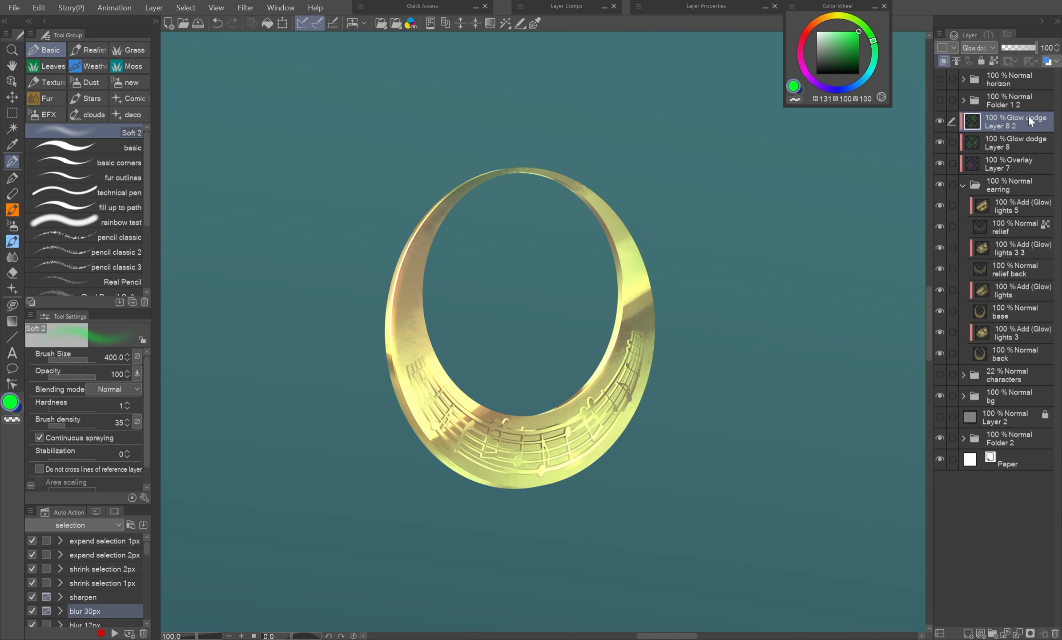
pyautogui.press('x')
pyautogui.click(430, 265)
pyautogui.press('x')
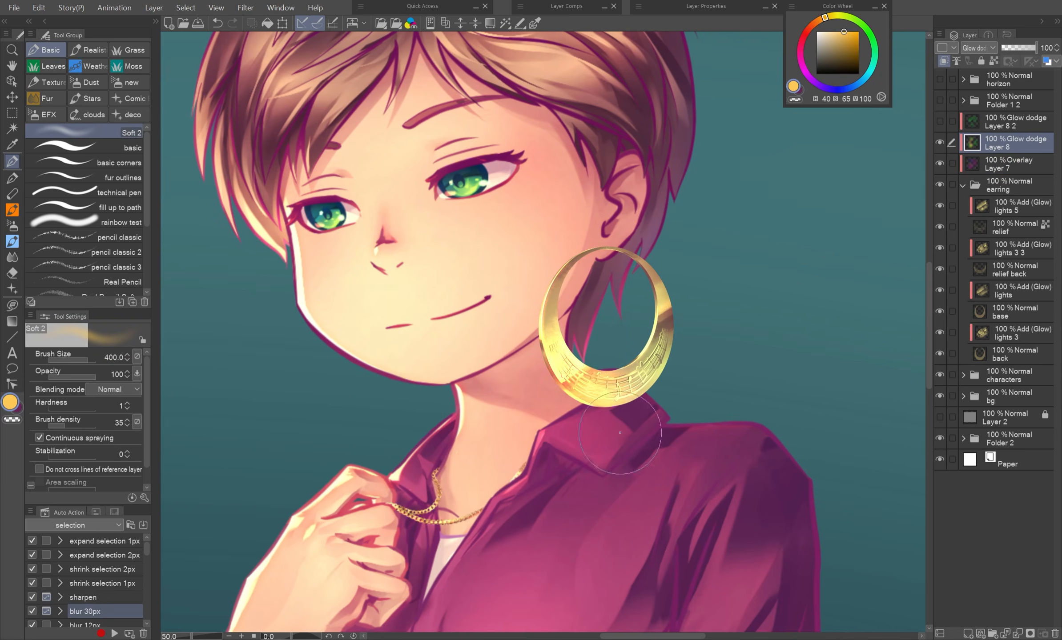
# Airbrush yellowish green (hue 107, saturation 100, value 100) along the hoop's right side on Glow dodge Layer 8.
pyautogui.click(865, 27)
pyautogui.click(858, 31)
pyautogui.moveTo(674, 299)
pyautogui.mouseDown()
pyautogui.moveTo(676, 387)
pyautogui.moveTo(651, 403)
pyautogui.mouseUp()
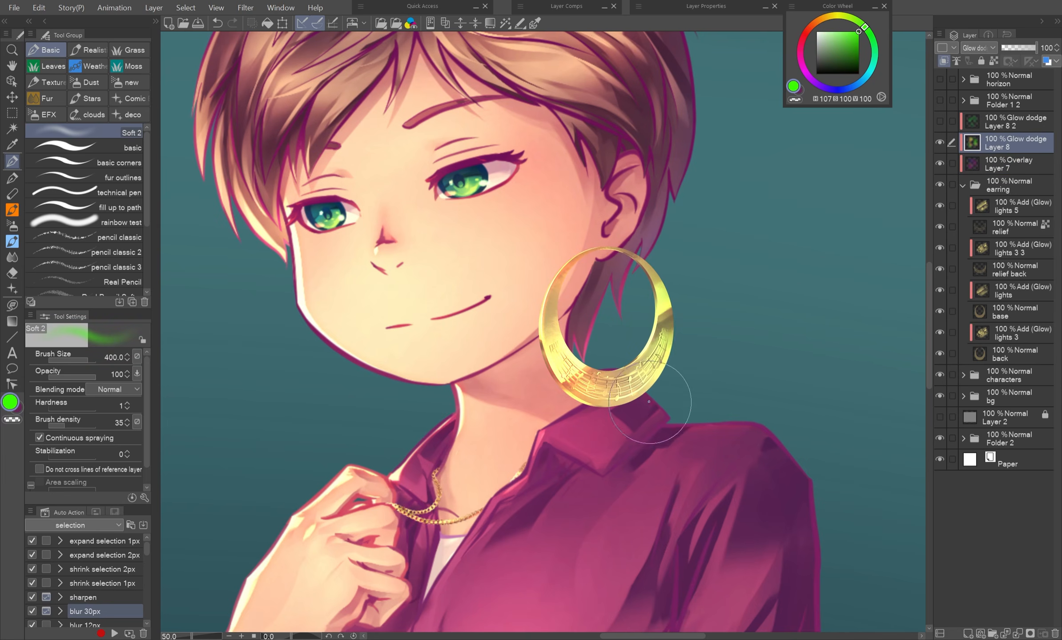
pyautogui.press('c')
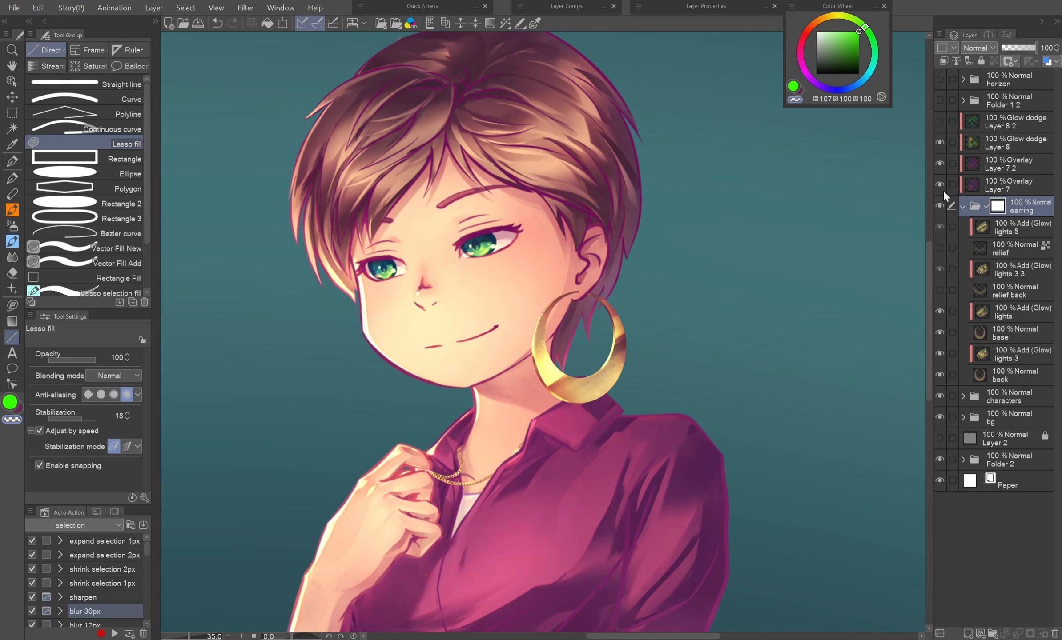
# Hide the Overlay layer 7 2 and set the earring folder's border edge to dark magenta (hue 316, saturation 85, value 43), increasing its thickness.
pyautogui.click(941, 140)
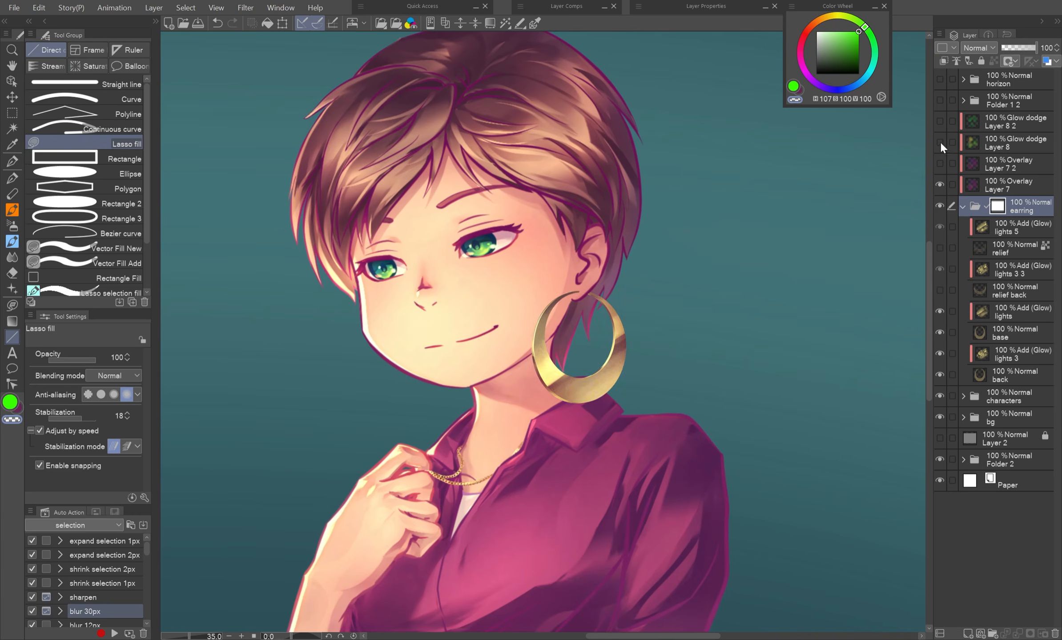
pyautogui.click(940, 141)
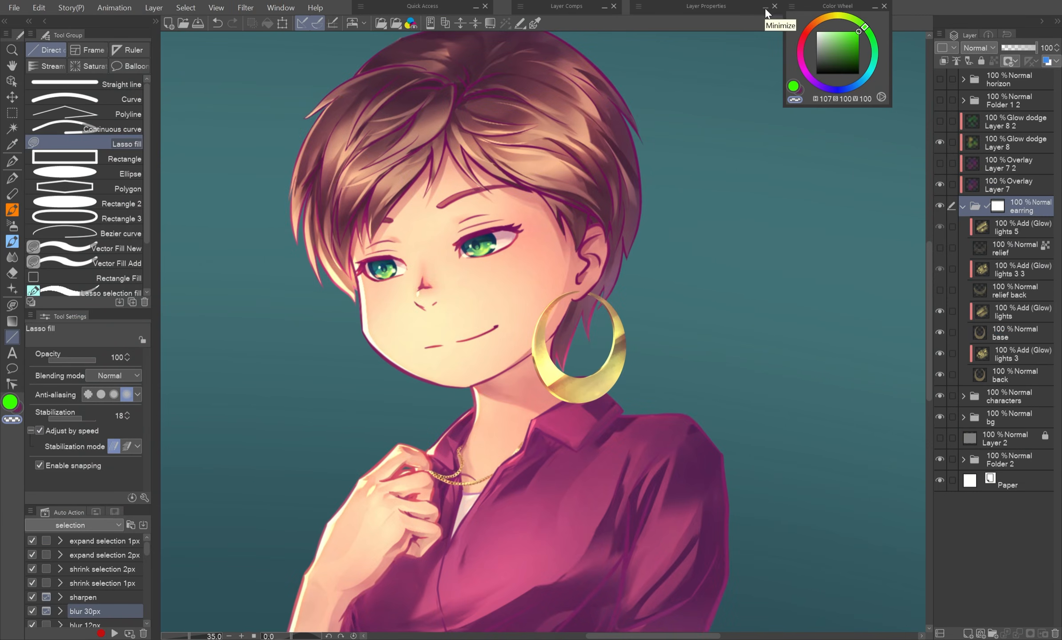
pyautogui.click(766, 9)
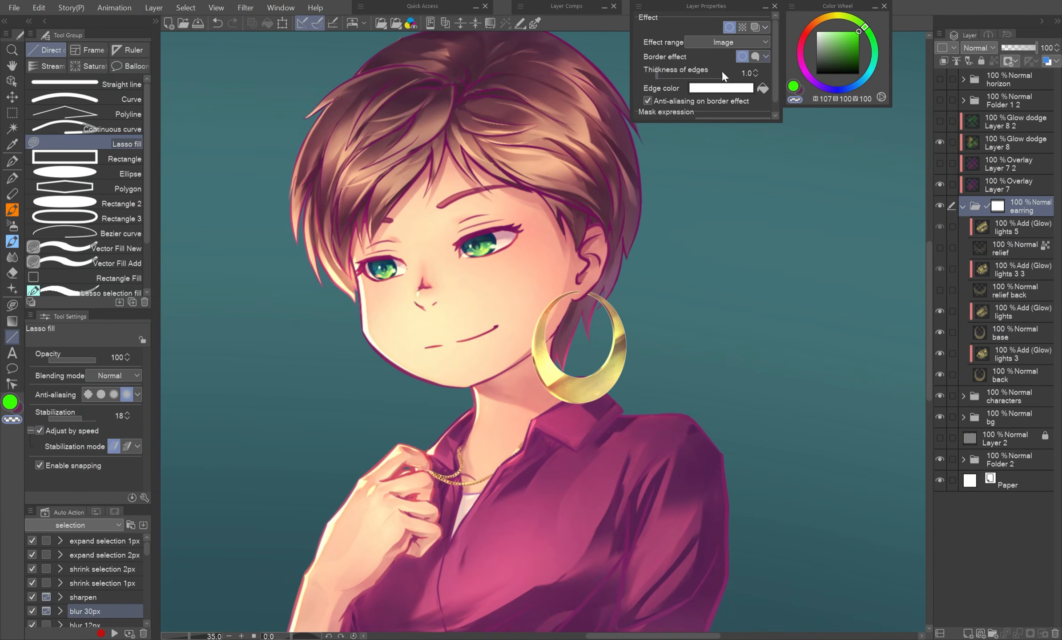
pyautogui.press('p')
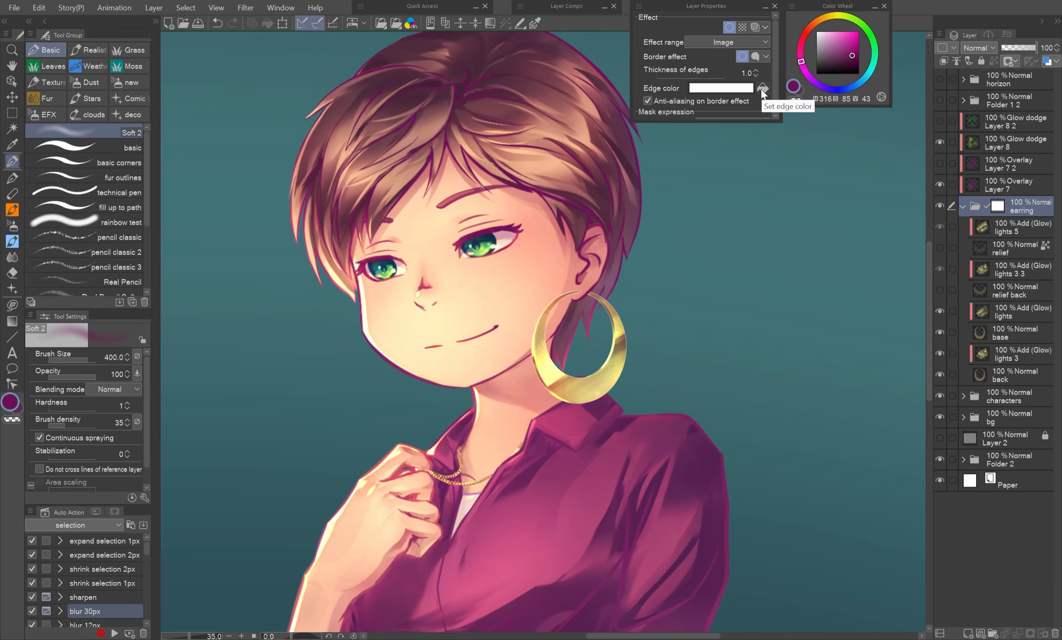
pyautogui.click(761, 89)
pyautogui.click(756, 70)
pyautogui.click(756, 71)
pyautogui.click(756, 71)
pyautogui.click(756, 71)
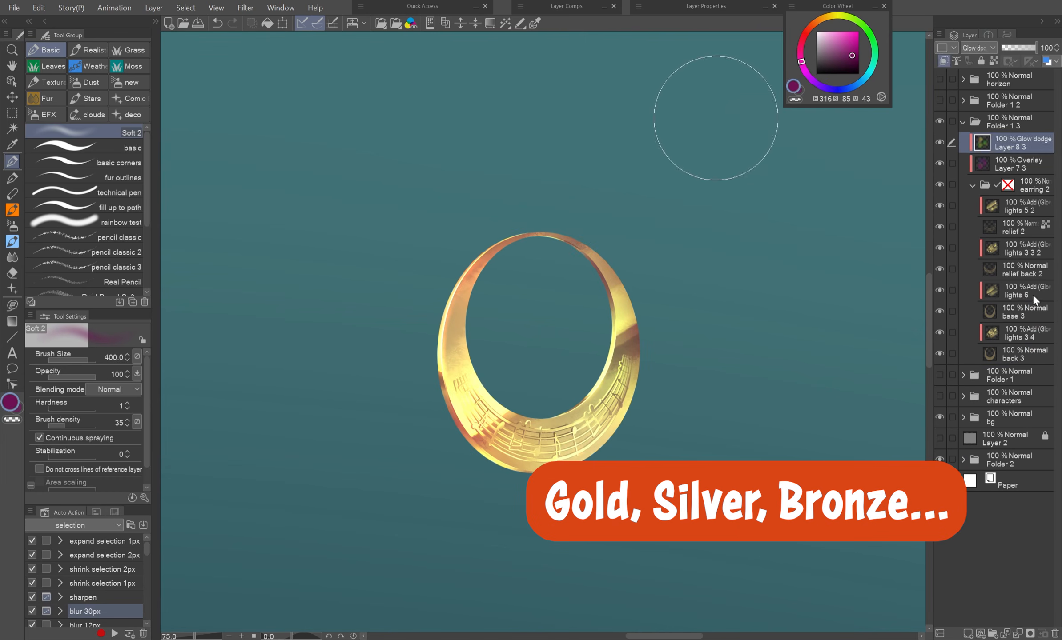
# Select the relief 2, relief back 2, base 3 and back 3 layers and try a silver tone with saturation -100 and luminosity 14.
pyautogui.press('h')
pyautogui.keyDown('ctrl'); pyautogui.click(1023, 269); pyautogui.keyUp('ctrl')
pyautogui.keyDown('ctrl'); pyautogui.click(1024, 231); pyautogui.keyUp('ctrl')
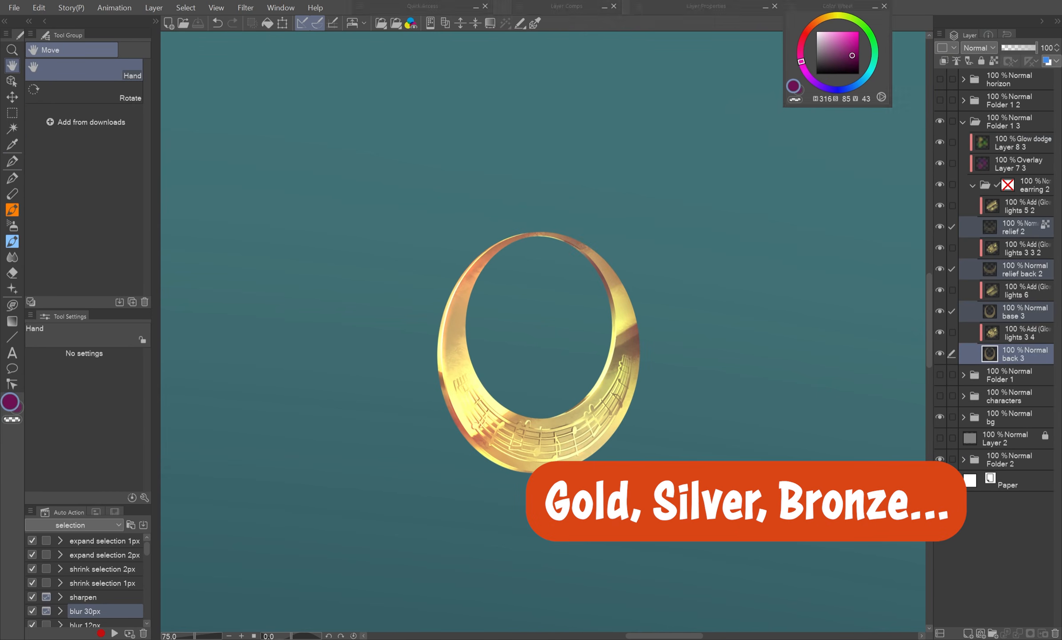
pyautogui.hotkey('ctrl', 'u')
pyautogui.click(752, 119)
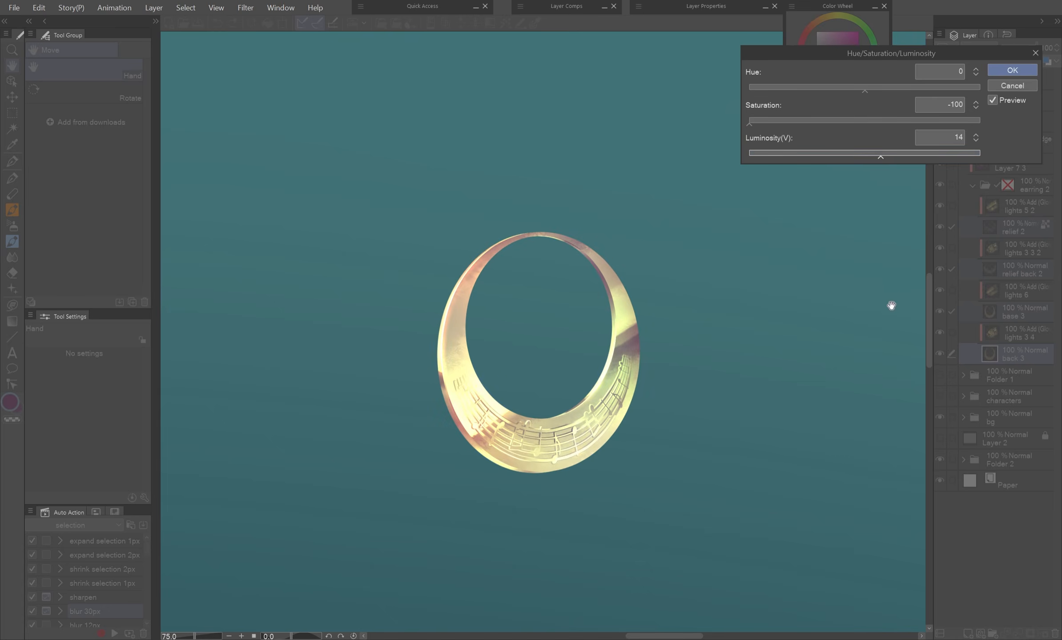
pyautogui.press('Escape')
# Recolour the selected earring layers with Hue/Saturation/Luminosity, using hue 150, luminosity -18 and a slightly raised saturation.
pyautogui.hotkey('ctrl', 'u')
pyautogui.click(831, 155)
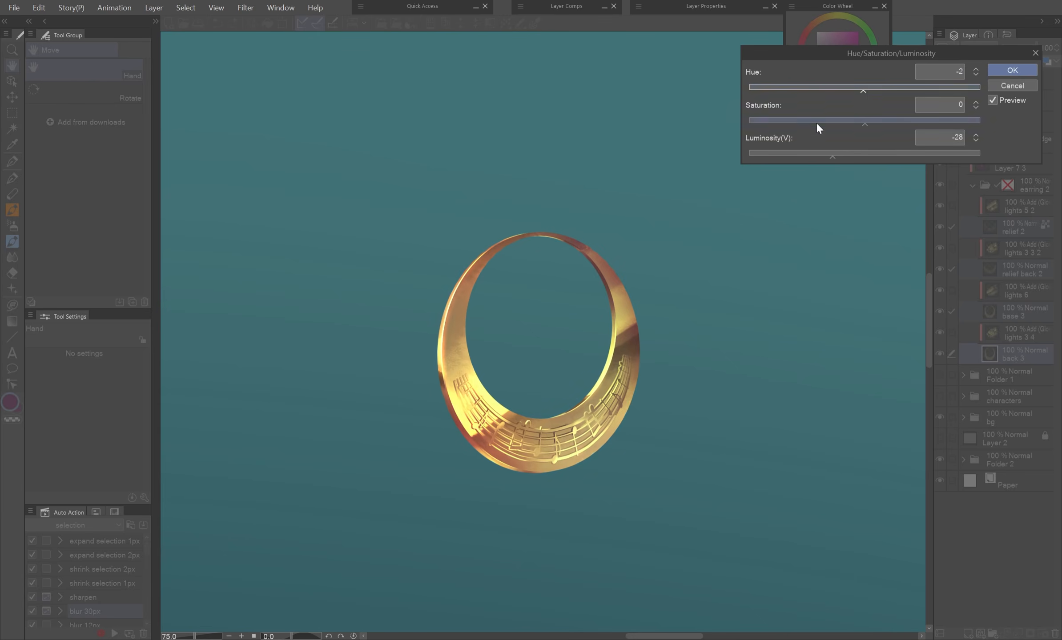
pyautogui.moveTo(817, 122); pyautogui.dragTo(961, 89)
pyautogui.click(827, 154)
pyautogui.click(860, 121)
pyautogui.click(955, 89)
pyautogui.click(853, 154)
pyautogui.click(922, 91)
pyautogui.click(875, 155)
pyautogui.click(843, 156)
pyautogui.moveTo(888, 121); pyautogui.dragTo(881, 120)
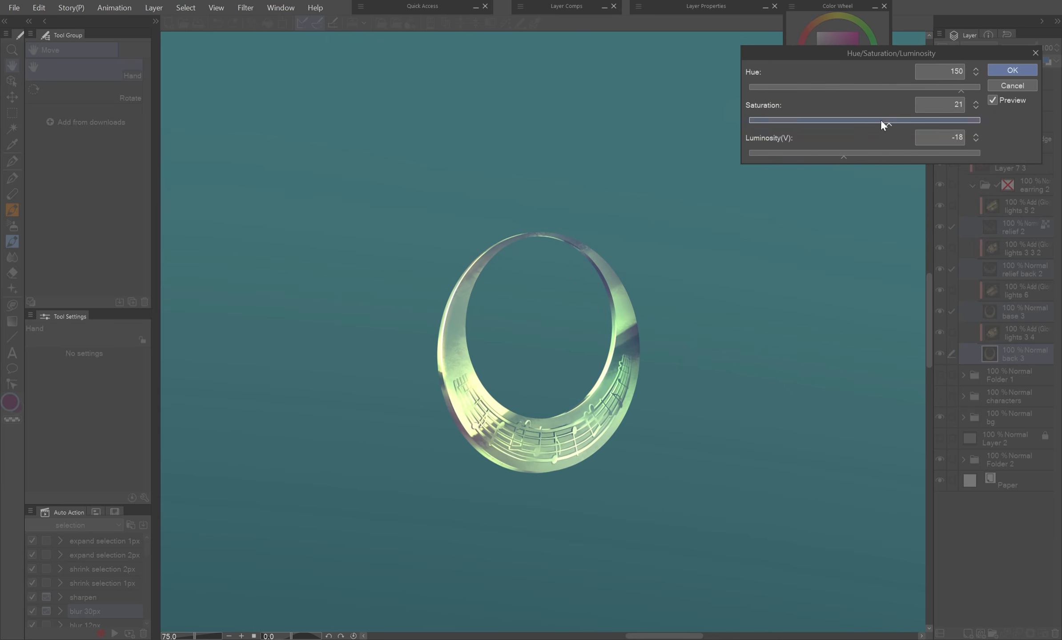
pyautogui.click(1012, 70)
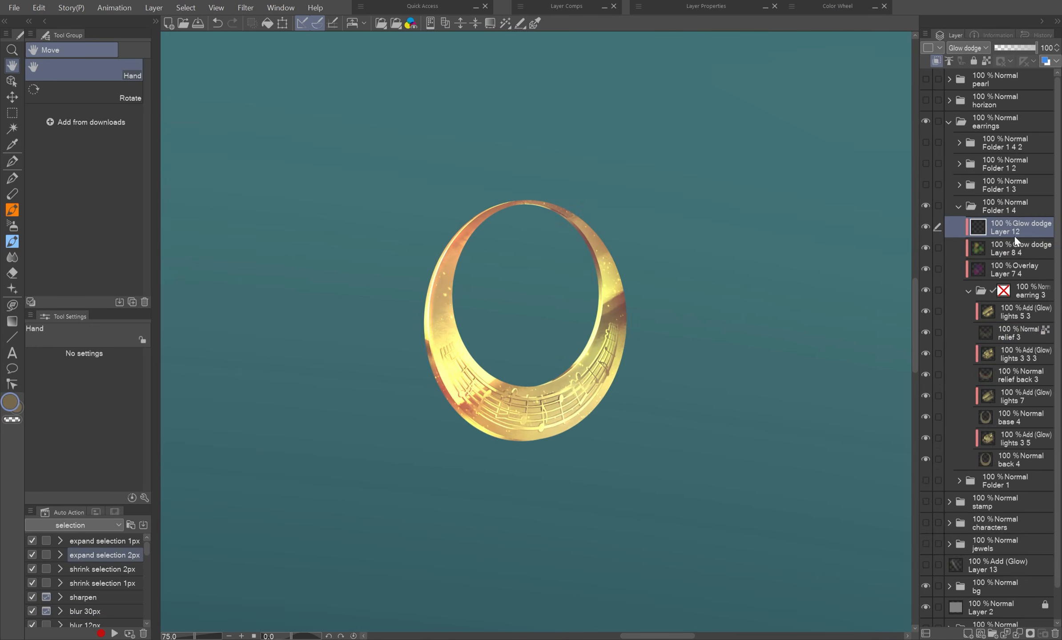
# Add a gradient map correction layer above the Glow dodge Layer 12 in Folder 1 4.
pyautogui.rightClick(1014, 235)
pyautogui.moveTo(960, 272)
pyautogui.click(825, 384)
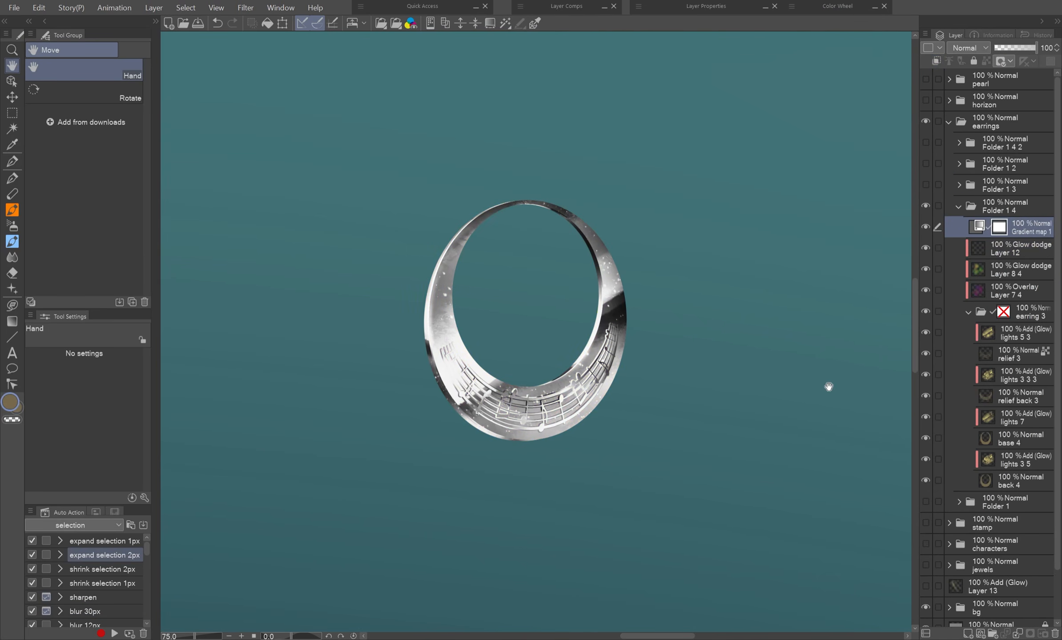
# Try the Sky set's Blue Sky, Blue Sky (dark), Sunset (dark), Sunset (gold) and Sunset (purple) gradients on the earring's gradient map.
pyautogui.doubleClick(979, 227)
pyautogui.click(745, 404)
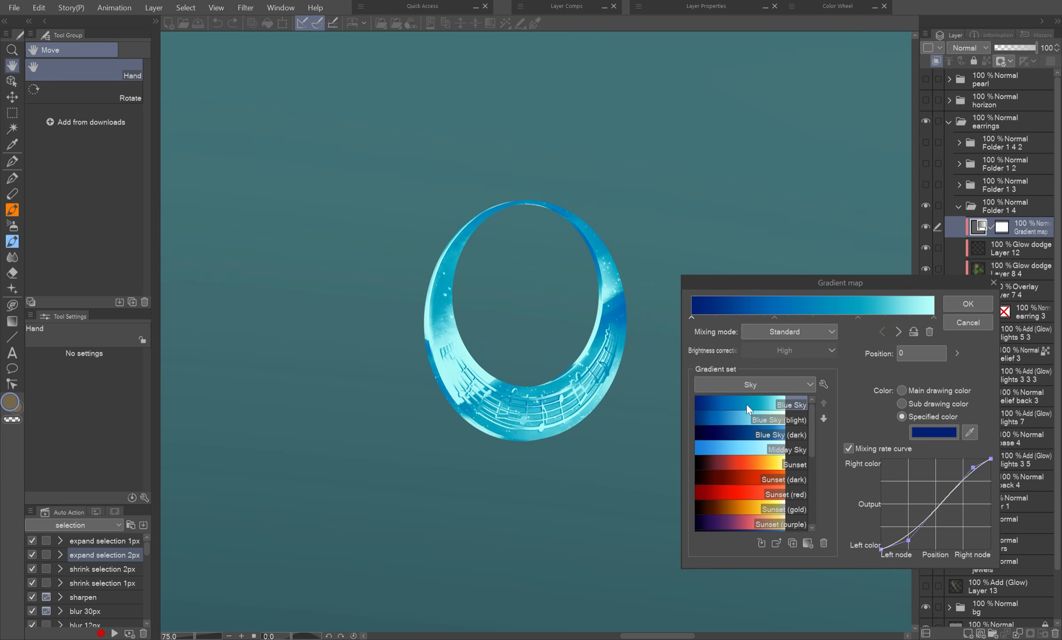
pyautogui.click(725, 434)
pyautogui.click(720, 479)
pyautogui.click(718, 509)
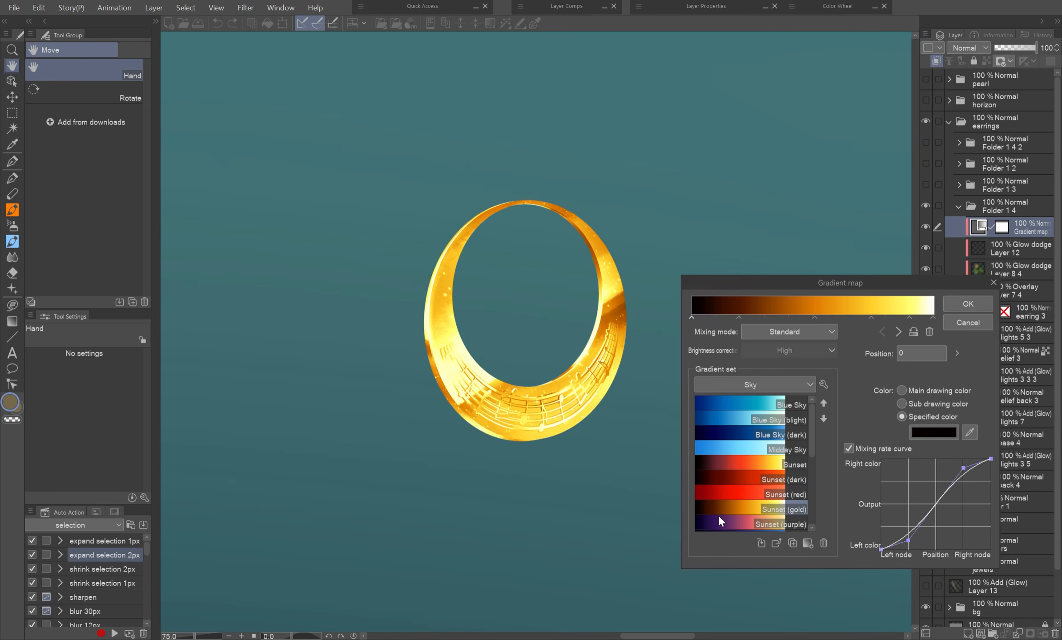
pyautogui.click(718, 524)
pyautogui.click(969, 323)
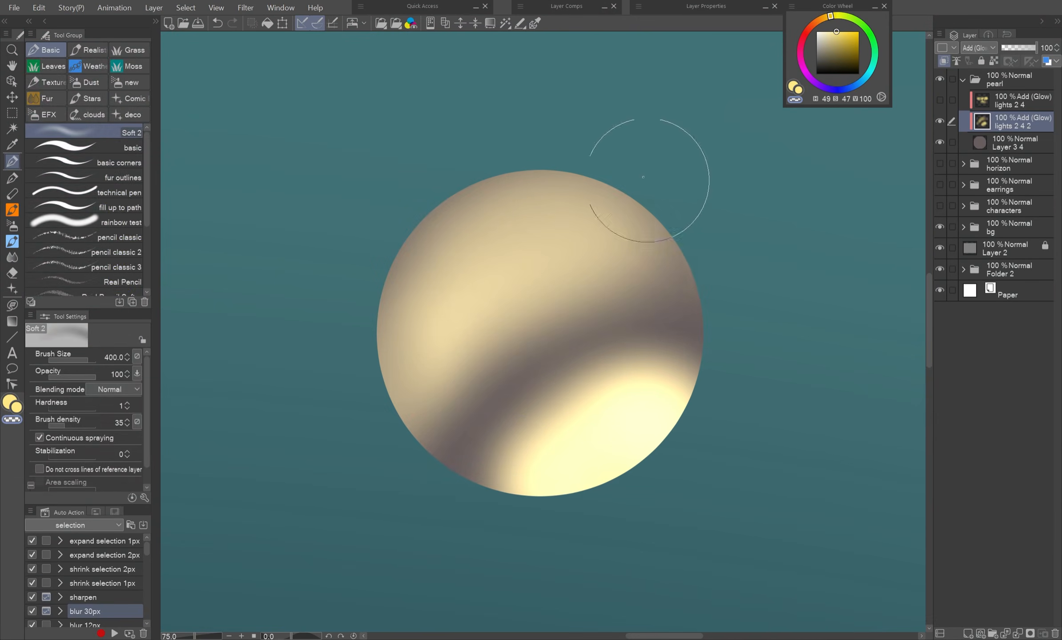
# Paint curved pale yellow reflections (hue 49, saturation 47, value 100) around the pearl's edges and base on the Add (Glow) layer lights 2 4 2.
pyautogui.moveTo(640, 178)
pyautogui.mouseDown()
pyautogui.moveTo(580, 403)
pyautogui.moveTo(713, 354)
pyautogui.mouseUp()
pyautogui.moveTo(667, 213); pyautogui.dragTo(401, 378)
pyautogui.press('b')
pyautogui.moveTo(658, 414)
pyautogui.mouseDown()
pyautogui.moveTo(503, 458)
pyautogui.moveTo(596, 258)
pyautogui.moveTo(407, 333)
pyautogui.mouseUp()
pyautogui.press('j')
pyautogui.press('b')
pyautogui.moveTo(634, 216); pyautogui.dragTo(680, 325)
pyautogui.moveTo(498, 200); pyautogui.dragTo(407, 320)
pyautogui.press('b')
pyautogui.moveTo(680, 414); pyautogui.dragTo(534, 463)
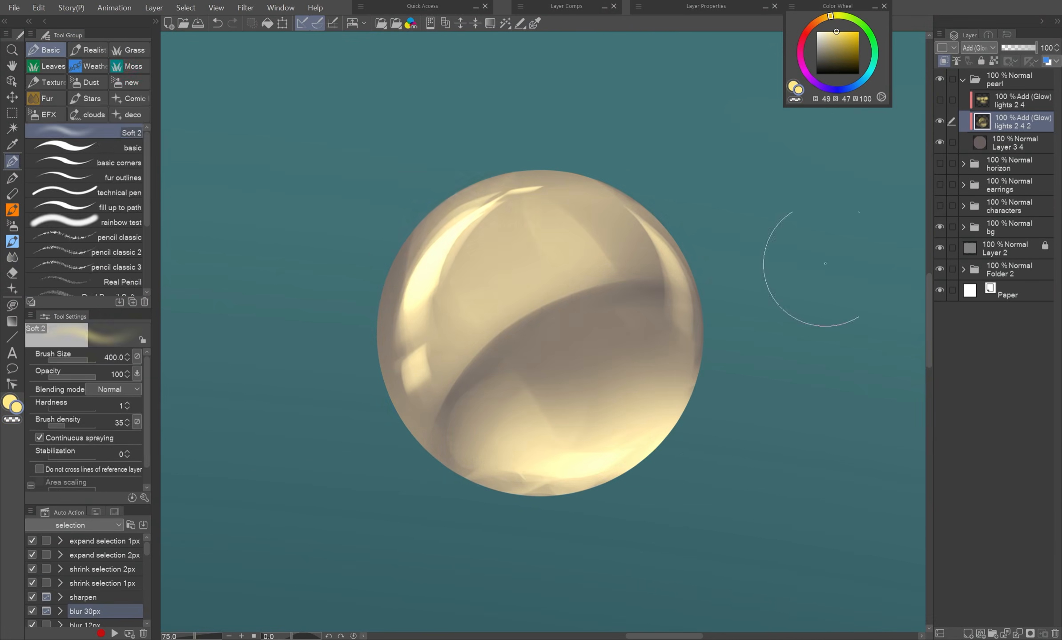
# Soften the reflections across the pearl's upper part with the Soft 2 airbrush at size 400.
pyautogui.press('c')
pyautogui.moveTo(640, 213); pyautogui.dragTo(498, 195)
pyautogui.press('j')
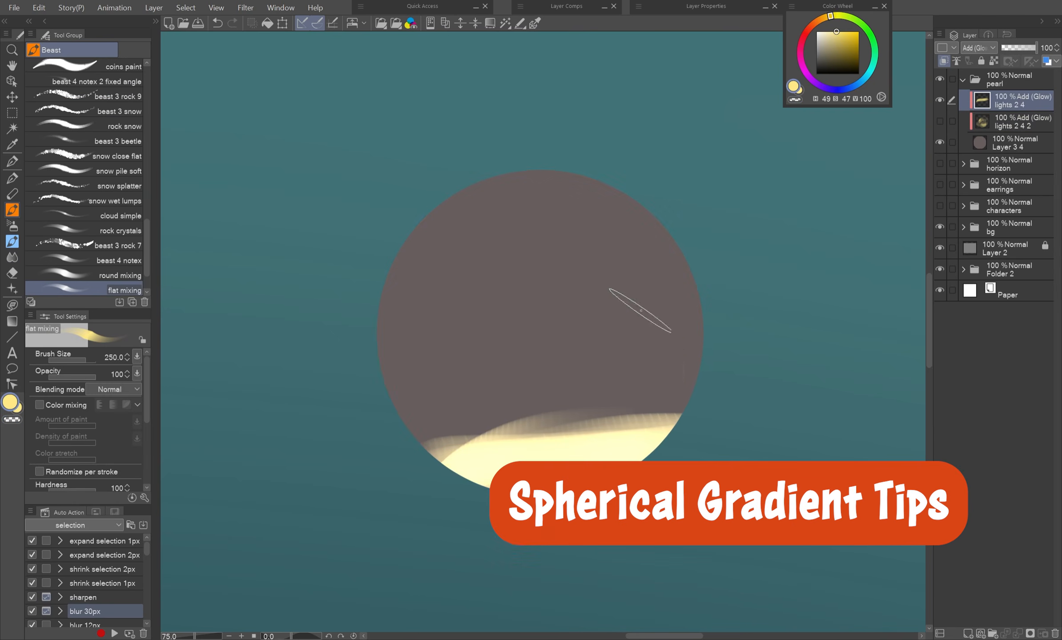
# Block in broad pale yellow strokes across the pearl's base, top and right side with flat mixing on the lights 2 4 layer.
pyautogui.moveTo(653, 258); pyautogui.dragTo(668, 393)
pyautogui.press('b')
pyautogui.moveTo(409, 391); pyautogui.dragTo(697, 415)
pyautogui.moveTo(547, 214); pyautogui.dragTo(404, 275)
pyautogui.press('b')
pyautogui.moveTo(615, 267)
pyautogui.mouseDown()
pyautogui.moveTo(557, 406)
pyautogui.moveTo(602, 351)
pyautogui.mouseUp()
# Paint vertical streaks through the pearl's middle with flat mixing, alternating pale yellow and transparent strokes.
pyautogui.press('c')
pyautogui.moveTo(675, 284); pyautogui.dragTo(674, 413)
pyautogui.moveTo(594, 336); pyautogui.dragTo(593, 402)
pyautogui.moveTo(371, 383); pyautogui.dragTo(438, 412)
pyautogui.press('c')
pyautogui.moveTo(417, 268); pyautogui.dragTo(415, 311)
pyautogui.moveTo(422, 351); pyautogui.dragTo(483, 418)
pyautogui.moveTo(479, 230); pyautogui.dragTo(484, 338)
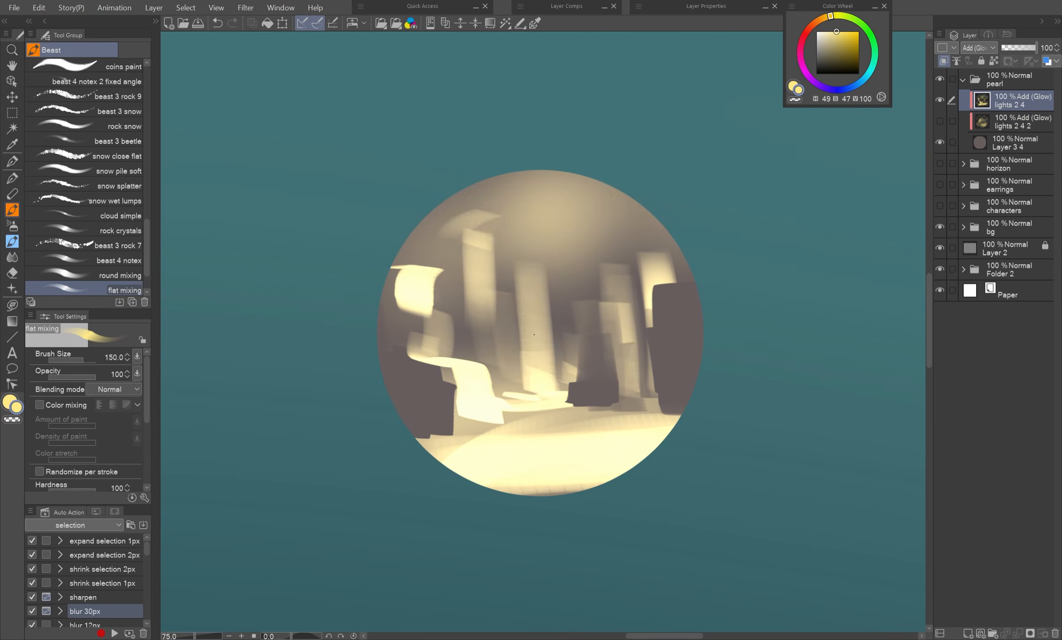
# Add slanted pale yellow strokes across the pearl's upper half and dim streaks at its lower left with flat mixing at size 150.
pyautogui.moveTo(647, 209); pyautogui.dragTo(553, 258)
pyautogui.moveTo(658, 232); pyautogui.dragTo(598, 256)
pyautogui.moveTo(650, 264); pyautogui.dragTo(543, 283)
pyautogui.moveTo(462, 213); pyautogui.dragTo(420, 230)
pyautogui.moveTo(511, 245)
pyautogui.mouseDown()
pyautogui.moveTo(482, 265)
pyautogui.moveTo(459, 247)
pyautogui.mouseUp()
pyautogui.moveTo(417, 372); pyautogui.dragTo(438, 429)
pyautogui.moveTo(412, 396); pyautogui.dragTo(424, 436)
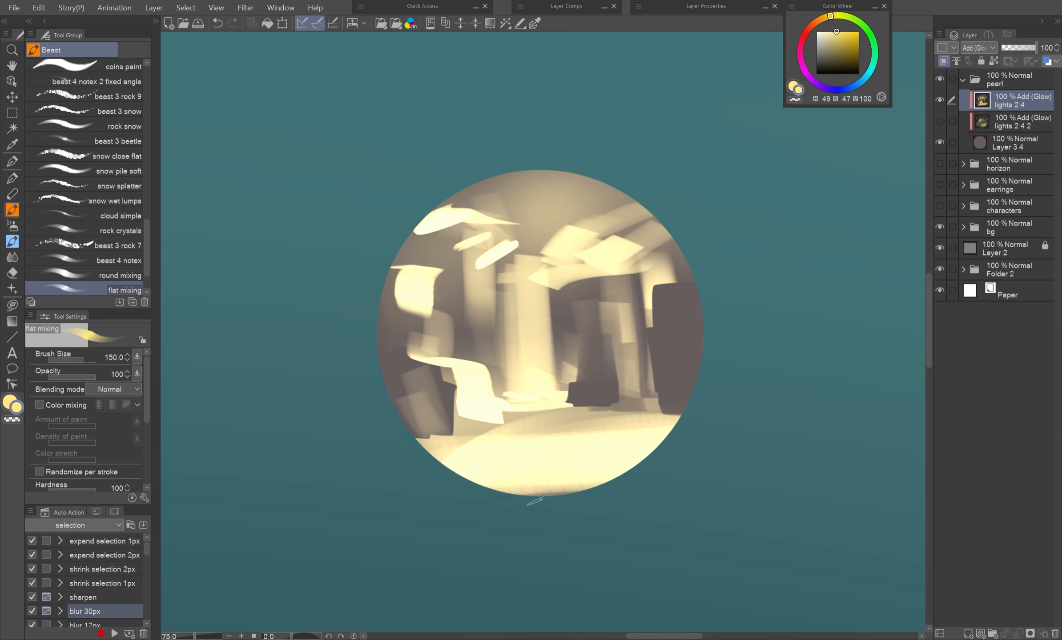
# Bulge the painted reflections into a spherical shape with Liquify in its expanding mode at size 1000, strength 38 and hardness 28.
pyautogui.press('j')
pyautogui.moveTo(545, 340); pyautogui.dragTo(549, 340)
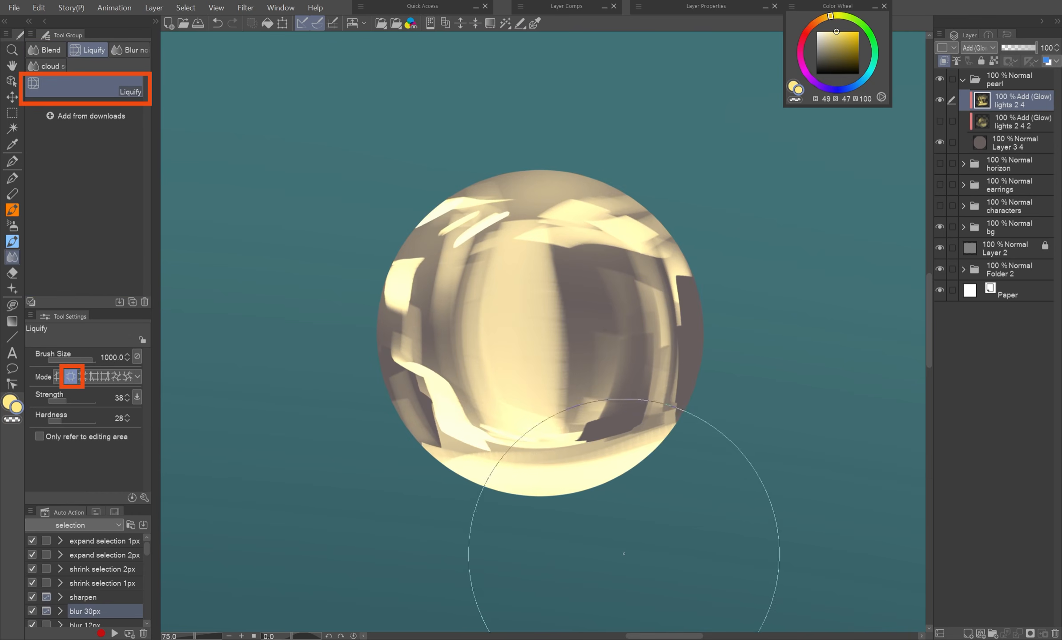
pyautogui.moveTo(623, 349); pyautogui.dragTo(534, 376)
# Repaint the curved reflections at the pearl's upper left, centre and right side with flat mixing at size 150.
pyautogui.press('b')
pyautogui.moveTo(420, 240); pyautogui.dragTo(511, 200)
pyautogui.moveTo(563, 285); pyautogui.dragTo(525, 396)
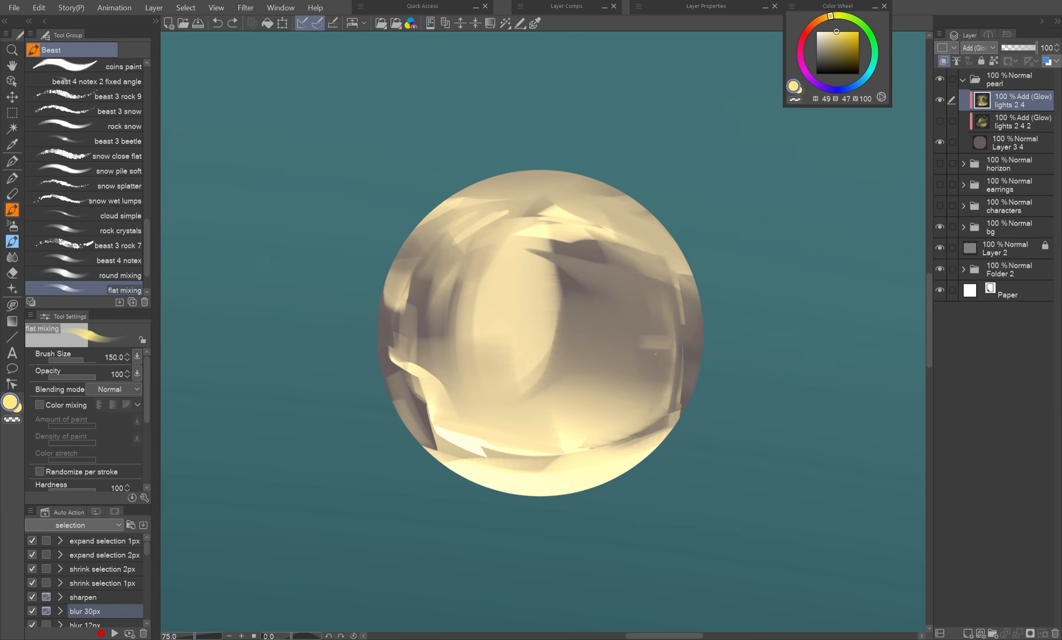
pyautogui.moveTo(512, 214); pyautogui.dragTo(467, 242)
pyautogui.moveTo(663, 316); pyautogui.dragTo(641, 414)
# Brighten the pearl's bottom, lower right and upper right reflections and blend the centre smoothly.
pyautogui.press('p')
pyautogui.moveTo(551, 440); pyautogui.dragTo(662, 436)
pyautogui.press('b')
pyautogui.moveTo(662, 356); pyautogui.dragTo(587, 444)
pyautogui.moveTo(601, 194); pyautogui.dragTo(669, 238)
pyautogui.press('j')
pyautogui.moveTo(521, 258); pyautogui.dragTo(596, 347)
# Shrink the selection by 2 px and paint a thin light rim along the pearl's edge.
pyautogui.click(102, 569)
pyautogui.press('b')
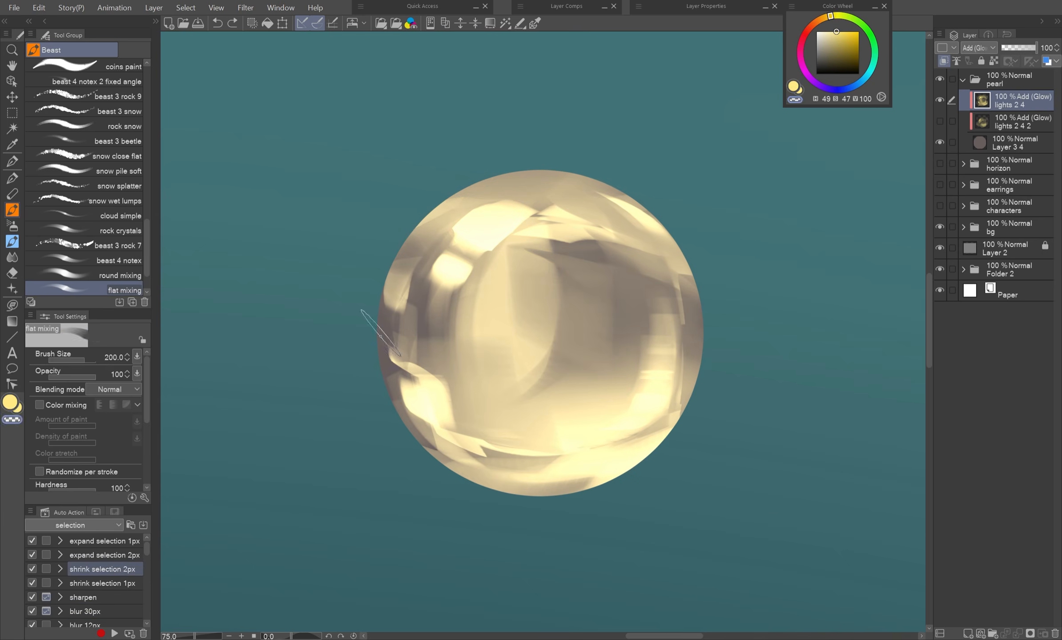
pyautogui.moveTo(702, 329); pyautogui.dragTo(589, 496)
# Soften the pearl's left side with transparent Soft 2 strokes at size 700.
pyautogui.press('h')
pyautogui.press('p')
pyautogui.press('c')
pyautogui.moveTo(453, 378); pyautogui.dragTo(430, 232)
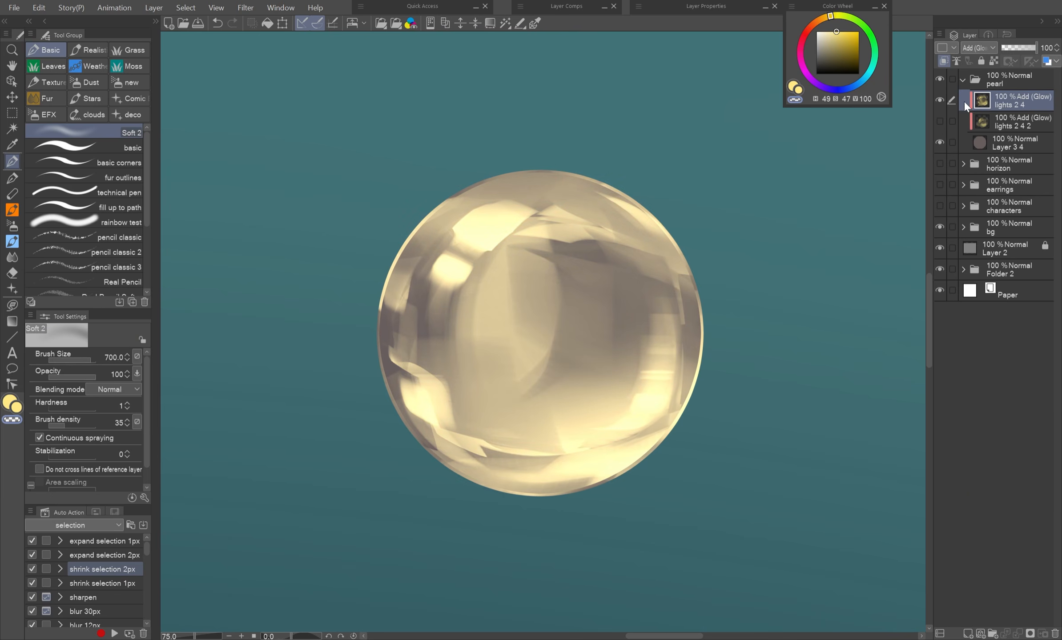
# Add a clipped Soft light layer above the pearl's lights 2 4 layer.
pyautogui.hotkey('ctrl', 'shift', 'n')
pyautogui.click(944, 61)
pyautogui.click(979, 48)
pyautogui.click(991, 236)
# Airbrush purple over the pearl's right side and blue (hue 201, saturation 85, value 100) over its upper left with Soft 2 at size 500.
pyautogui.click(819, 85)
pyautogui.moveTo(632, 347); pyautogui.dragTo(696, 293)
pyautogui.click(859, 83)
pyautogui.moveTo(422, 307); pyautogui.dragTo(588, 214)
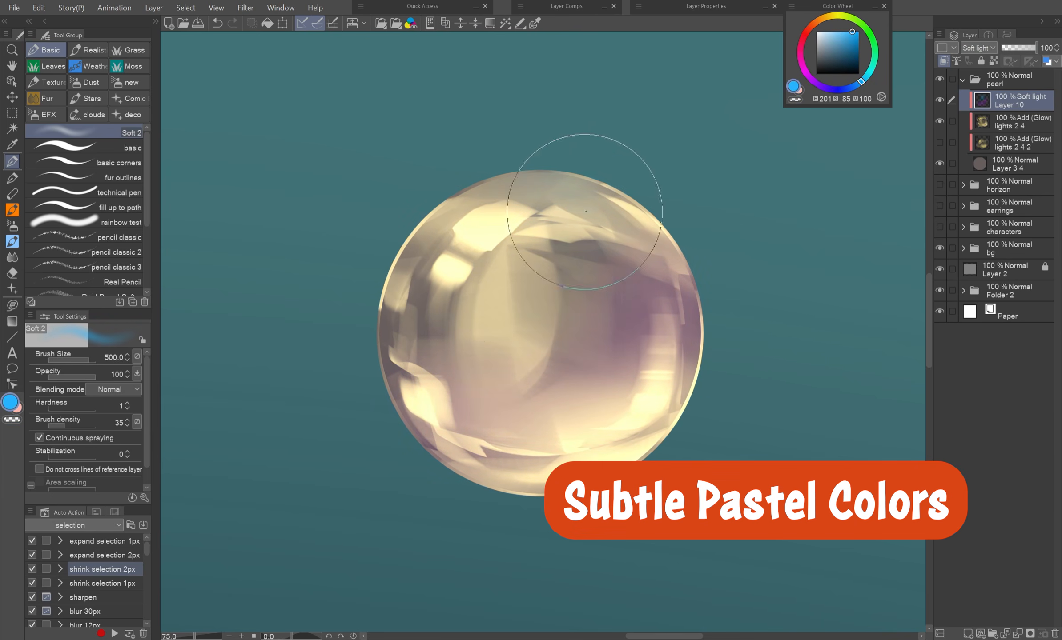
# Airbrush magenta over the pearl's left side and cyan (hue 186, saturation 85, value 100) over its right side.
pyautogui.click(820, 20)
pyautogui.click(802, 65)
pyautogui.moveTo(471, 262); pyautogui.dragTo(427, 347)
pyautogui.click(868, 74)
pyautogui.moveTo(636, 311); pyautogui.dragTo(636, 369)
# Add a clipped Glow dodge layer above the pearl's Soft light layer.
pyautogui.hotkey('ctrl', 'shift', 'n')
pyautogui.click(978, 48)
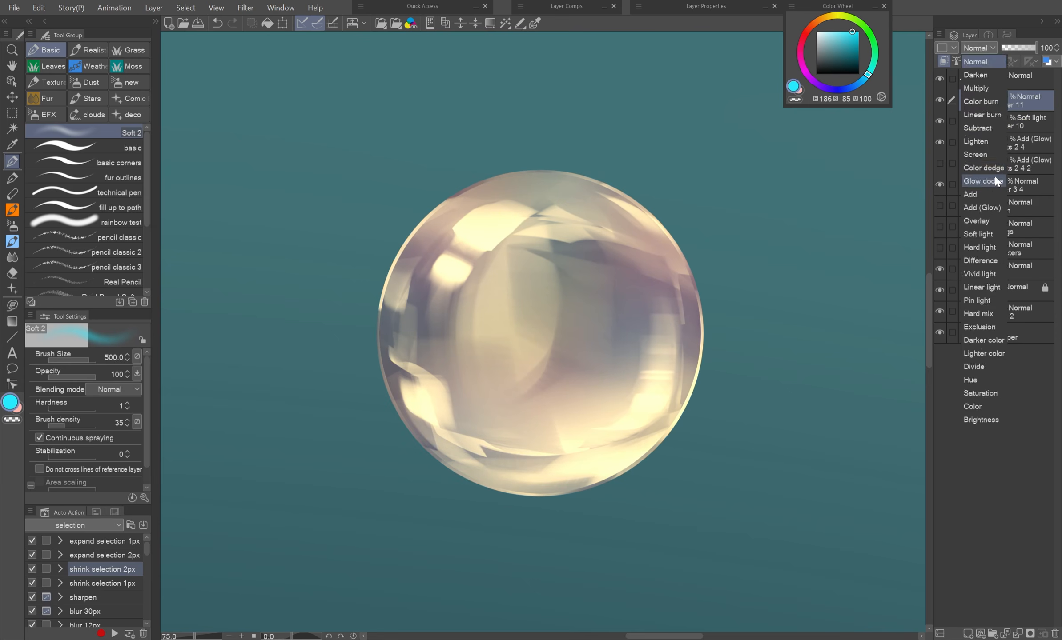
pyautogui.click(995, 180)
# Airbrush cyan along the pearl's right edge and teal green at its top and left edge on the Glow dodge layer.
pyautogui.moveTo(676, 293)
pyautogui.mouseDown()
pyautogui.moveTo(687, 325)
pyautogui.moveTo(672, 404)
pyautogui.mouseUp()
pyautogui.click(874, 58)
pyautogui.moveTo(560, 196); pyautogui.dragTo(550, 222)
pyautogui.moveTo(398, 275); pyautogui.dragTo(400, 356)
# Undo the last stroke and airbrush red glows on the pearl's left, right of centre and bottom with Soft 2 at size 150.
pyautogui.click(821, 18)
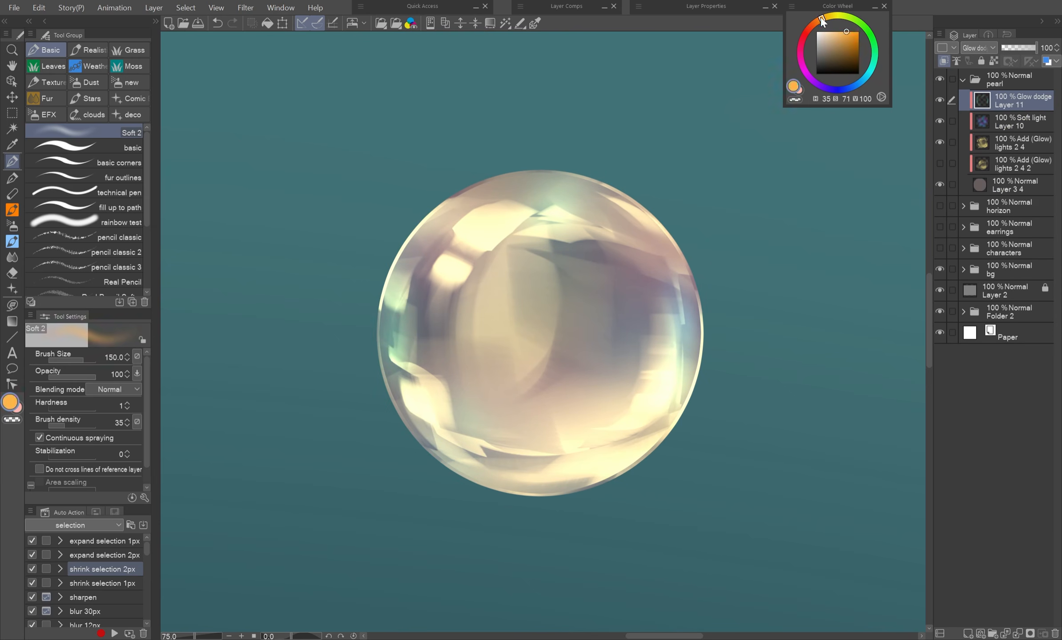
pyautogui.hotkey('ctrl', 'z')
pyautogui.click(806, 31)
pyautogui.moveTo(449, 280)
pyautogui.mouseDown()
pyautogui.moveTo(423, 298)
pyautogui.moveTo(423, 369)
pyautogui.mouseUp()
pyautogui.moveTo(609, 267); pyautogui.dragTo(621, 325)
pyautogui.moveTo(516, 438); pyautogui.dragTo(565, 416)
# Paint pinkish strokes at the pearl's lower centre and along its upper left edge with flat mixing at size 150.
pyautogui.click(12, 209)
pyautogui.press('x')
pyautogui.moveTo(473, 378); pyautogui.dragTo(498, 392)
pyautogui.moveTo(453, 200); pyautogui.dragTo(518, 181)
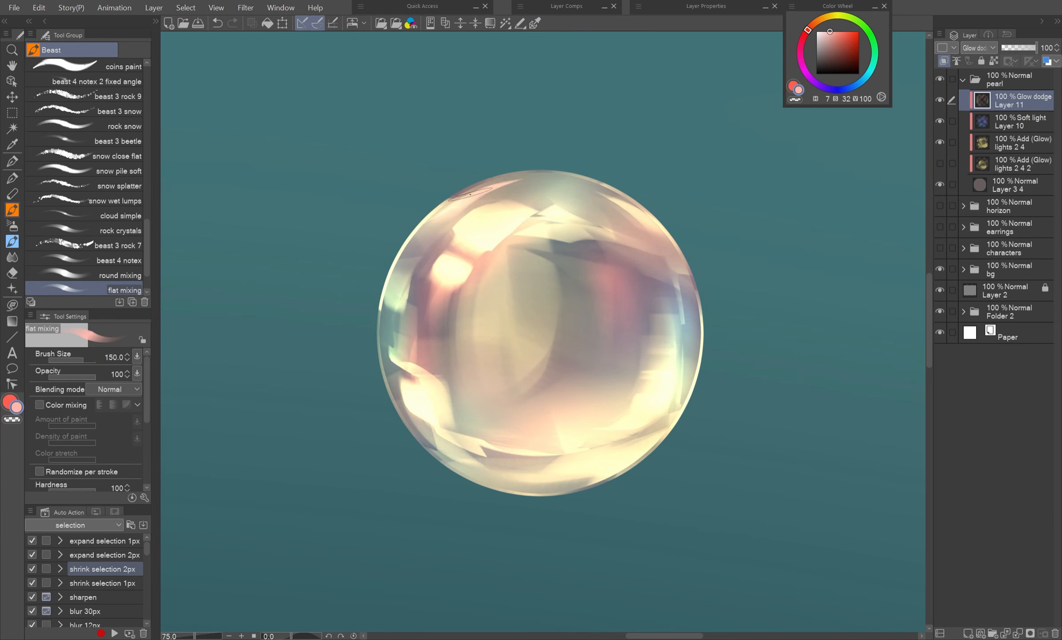
# Airbrush red (hue 5, saturation 68, value 100) on the pearl's upper right and centre, and slightly lower the Glow dodge layer's opacity.
pyautogui.click(1022, 143)
pyautogui.click(1022, 100)
pyautogui.click(12, 162)
pyautogui.press('x')
pyautogui.moveTo(583, 189); pyautogui.dragTo(600, 204)
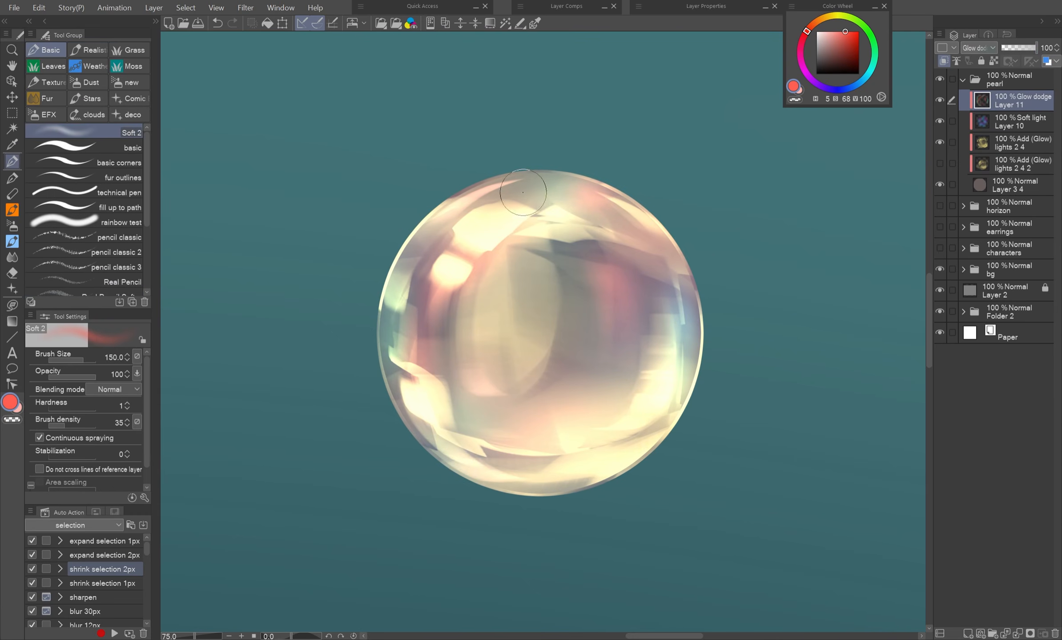
pyautogui.moveTo(545, 258)
pyautogui.mouseDown()
pyautogui.moveTo(554, 320)
pyautogui.moveTo(527, 373)
pyautogui.mouseUp()
pyautogui.click(868, 75)
pyautogui.moveTo(1036, 48); pyautogui.dragTo(1029, 48)
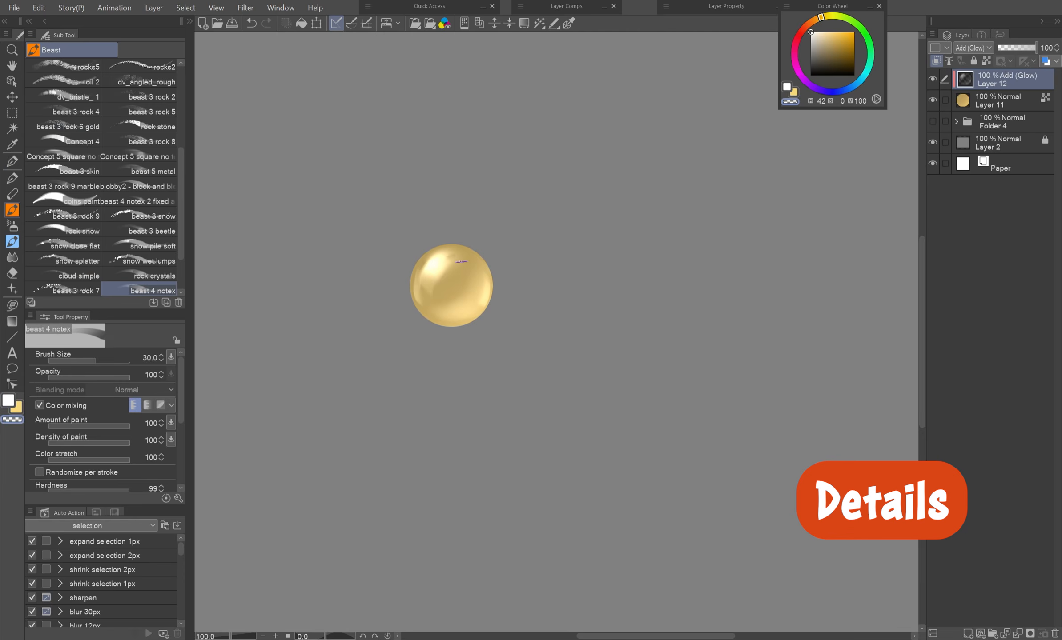
# Create an Overlay layer above the small gold pearl's highlights and airbrush saturated warm colour across its centre.
pyautogui.hotkey('ctrl', 'shift', 'n')
pyautogui.click(973, 48)
pyautogui.click(12, 162)
pyautogui.click(853, 33)
pyautogui.moveTo(476, 262)
pyautogui.mouseDown()
pyautogui.moveTo(429, 298)
pyautogui.moveTo(458, 312)
pyautogui.mouseUp()
pyautogui.click(820, 17)
pyautogui.click(12, 210)
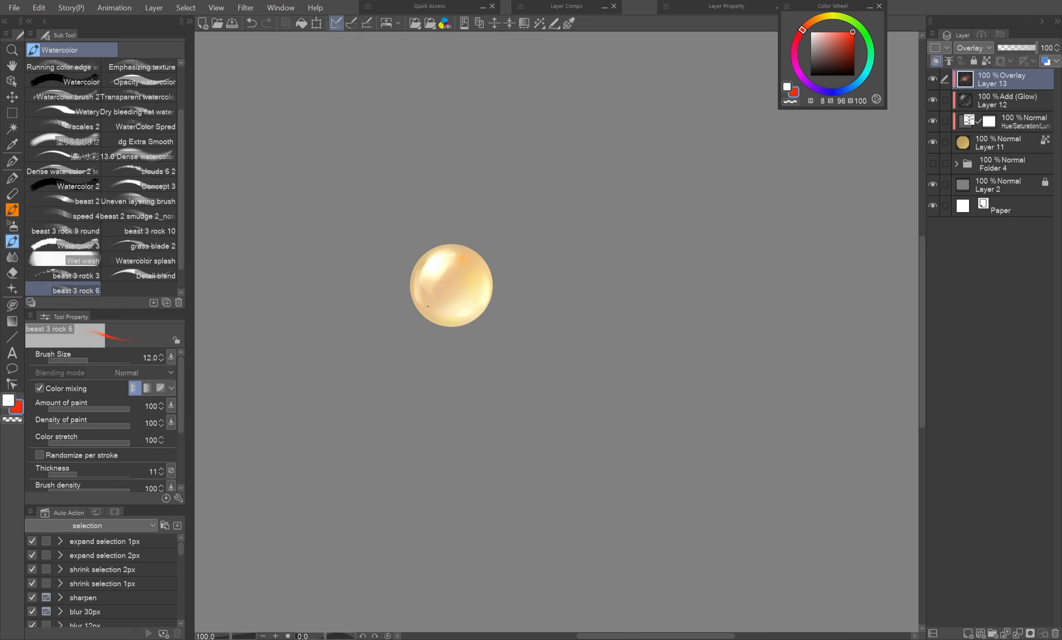
# Draw a looping string of pearls across Layer 15 with the pearls simple brush.
pyautogui.moveTo(865, 153); pyautogui.dragTo(920, 155)
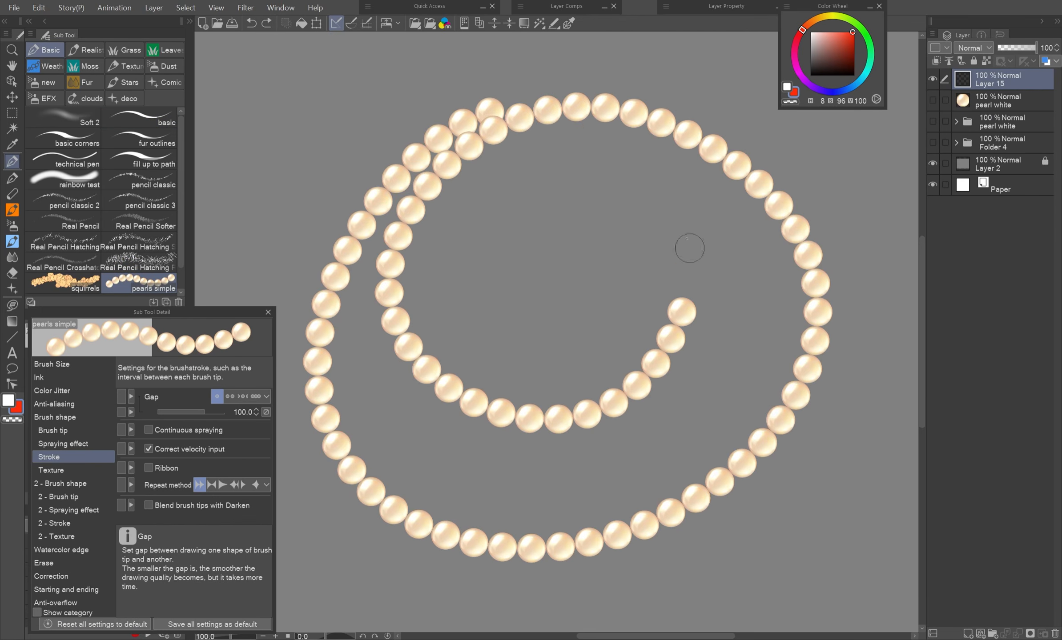
pyautogui.moveTo(688, 244); pyautogui.dragTo(511, 215)
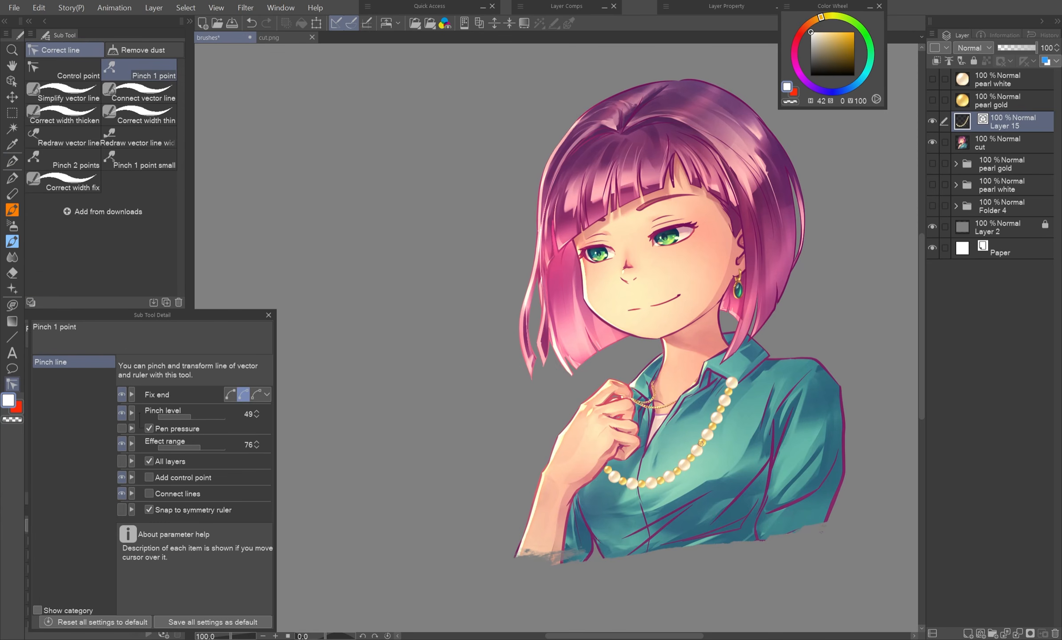
# Pull the right side of the pearl necklace line inward with Pinch 1 point to fit it to the character's collar and chest.
pyautogui.moveTo(725, 402)
pyautogui.mouseDown()
pyautogui.moveTo(733, 382)
pyautogui.moveTo(724, 383)
pyautogui.mouseUp()
pyautogui.moveTo(707, 442); pyautogui.dragTo(714, 409)
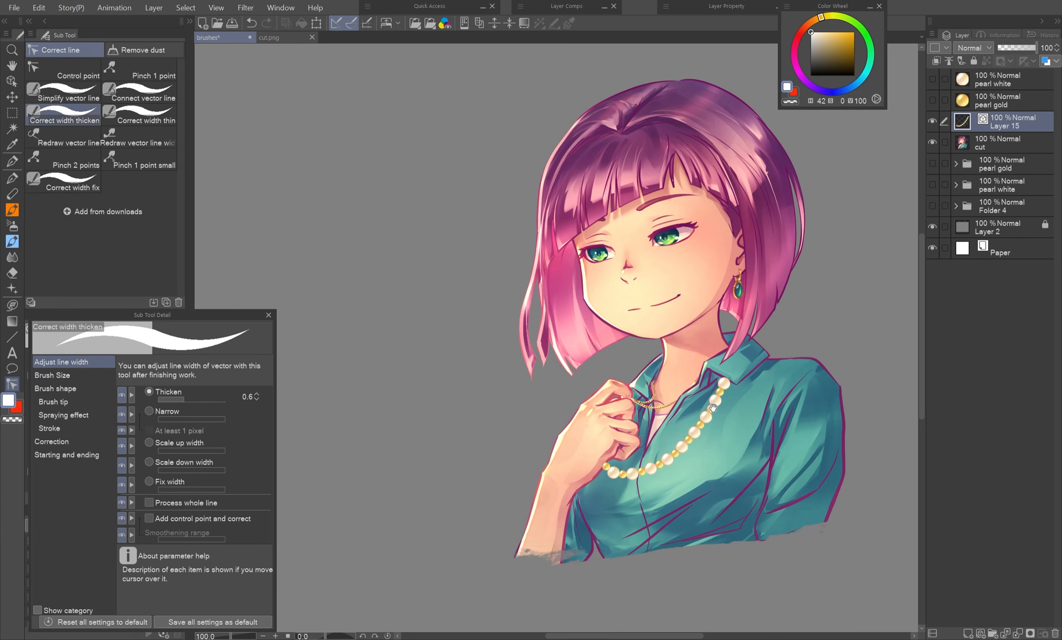
pyautogui.scroll(1, 618, 482)
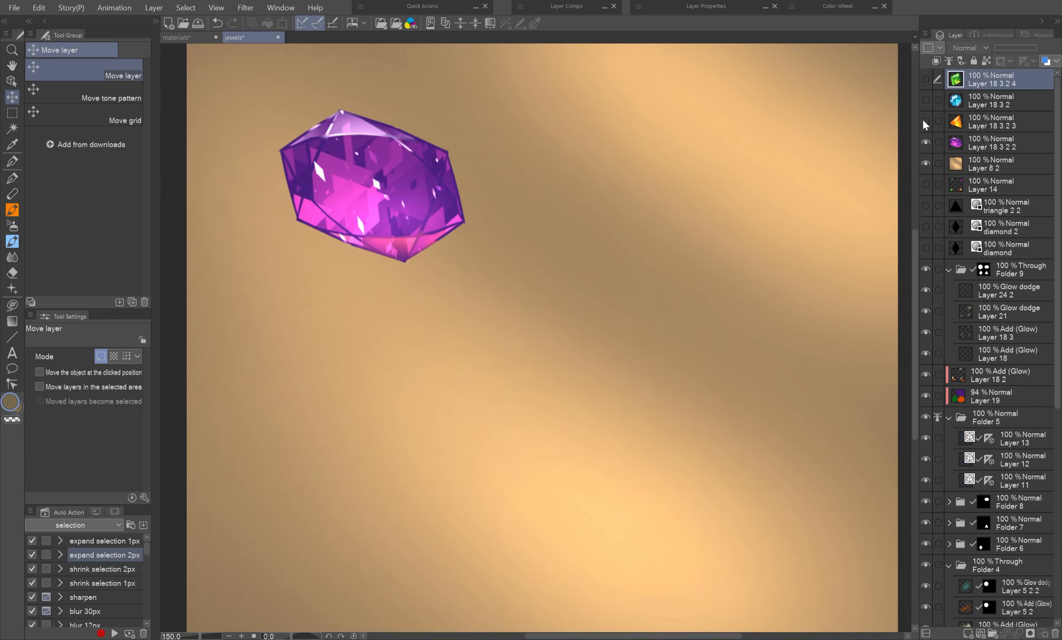
# Show the orange, blue and green gem layers beside the purple gem.
pyautogui.click(923, 121)
pyautogui.click(923, 101)
pyautogui.click(924, 79)
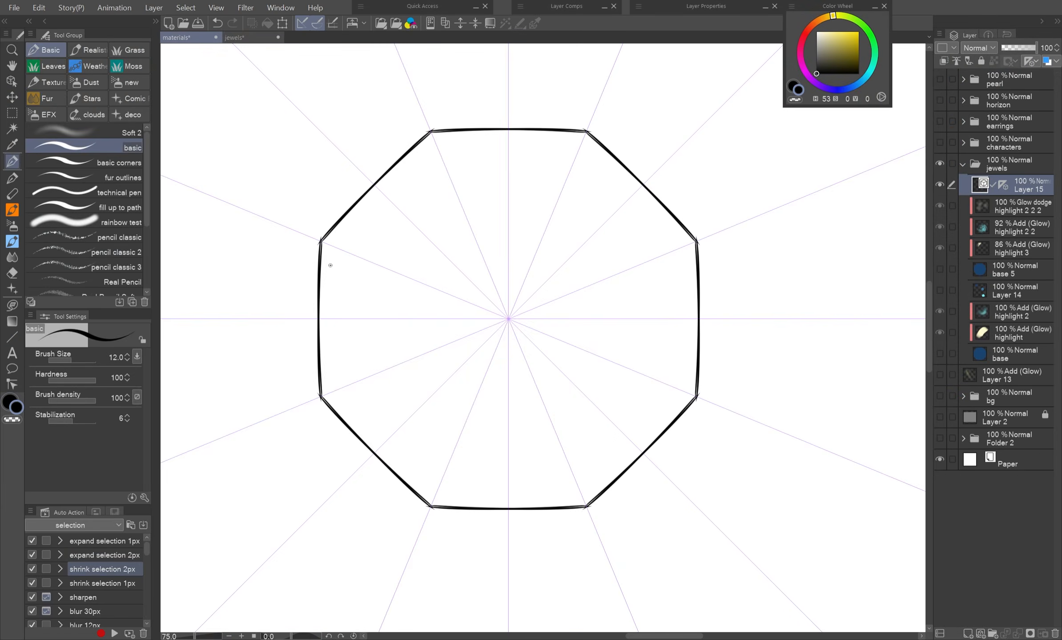
# Draw symmetrical facet lines between the octagon's corners and pinch them outward so their middles form a circle in the gem.
pyautogui.moveTo(320, 241); pyautogui.dragTo(587, 507)
pyautogui.press('y')
pyautogui.moveTo(508, 242); pyautogui.dragTo(509, 206)
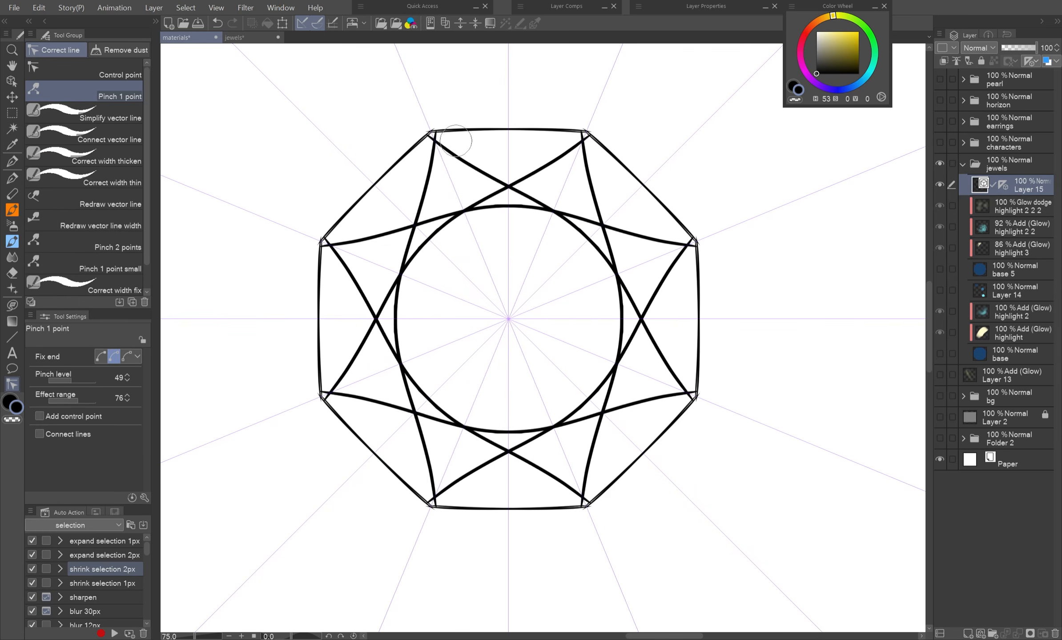
# Pinch the facet line into the octagon's upper corner and fill the gem's facets on a separate layer with Closed area fill.
pyautogui.moveTo(451, 142); pyautogui.dragTo(430, 130)
pyautogui.press('e')
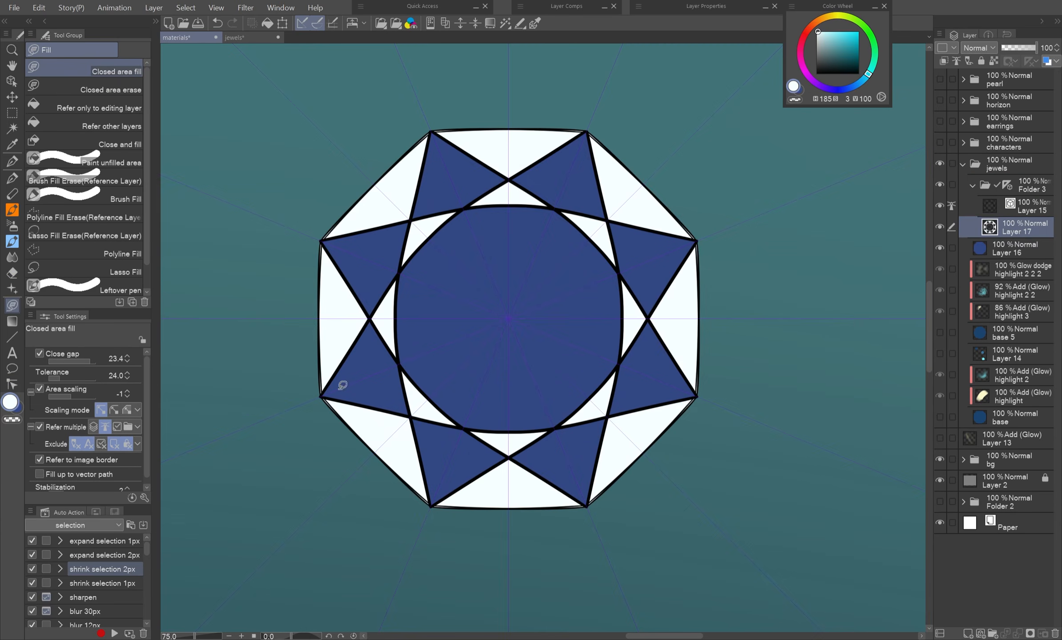
pyautogui.click(665, 379)
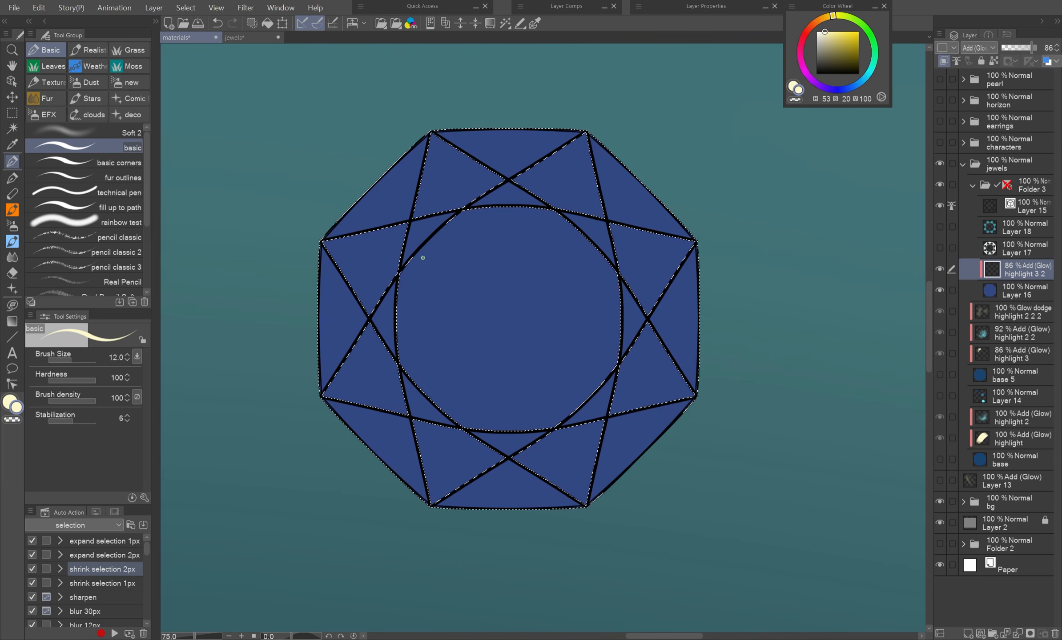
# Paint cream highlights over the upper-left facets on the Add (Glow) highlight layer, inverting the facet selection between strokes.
pyautogui.moveTo(369, 147)
pyautogui.mouseDown()
pyautogui.moveTo(467, 114)
pyautogui.moveTo(338, 289)
pyautogui.moveTo(368, 241)
pyautogui.moveTo(367, 277)
pyautogui.mouseUp()
pyautogui.hotkey('ctrl', 'shift', 'i')
pyautogui.moveTo(369, 320); pyautogui.dragTo(351, 285)
# Smooth the upper-left facet highlights with the flat blending brush, undoing the stroke that does not fit.
pyautogui.press('j')
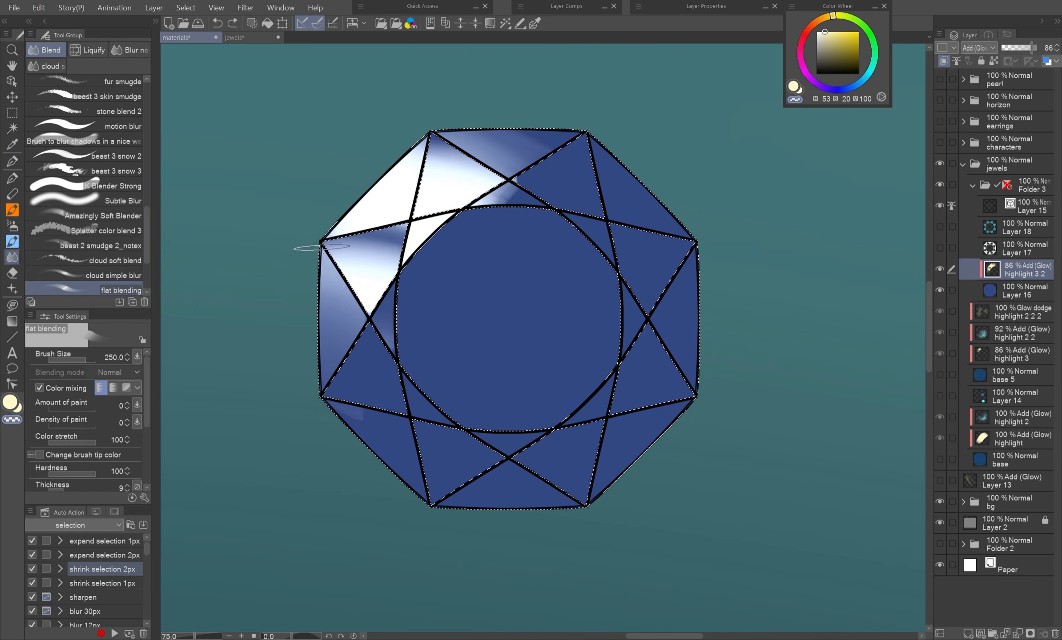
pyautogui.moveTo(339, 243)
pyautogui.mouseDown()
pyautogui.moveTo(443, 107)
pyautogui.moveTo(440, 271)
pyautogui.mouseUp()
pyautogui.hotkey('ctrl', 'z')
pyautogui.press('j')
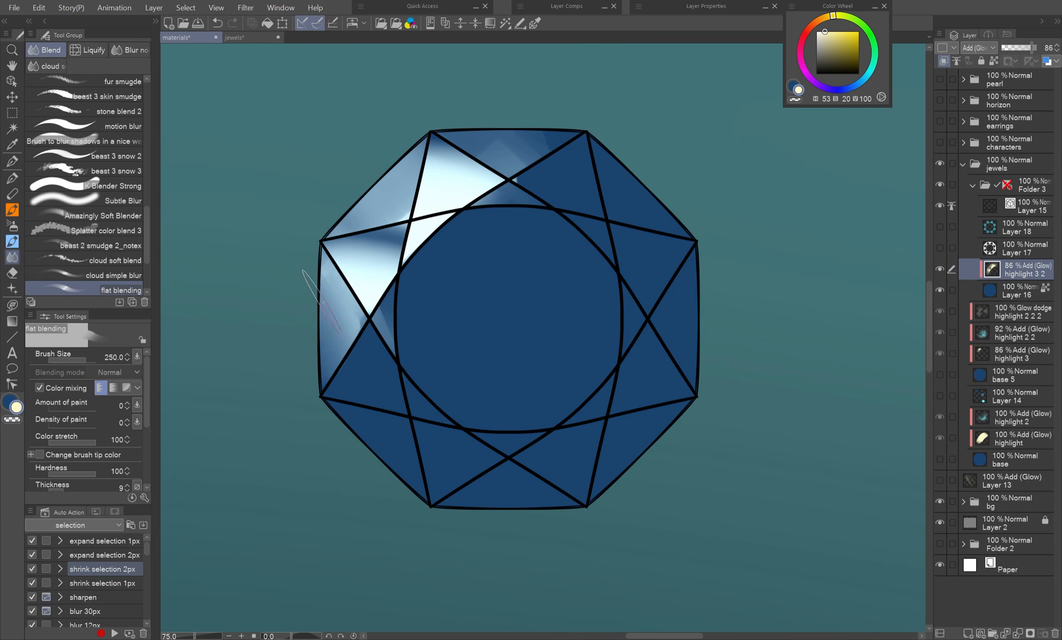
pyautogui.press('b')
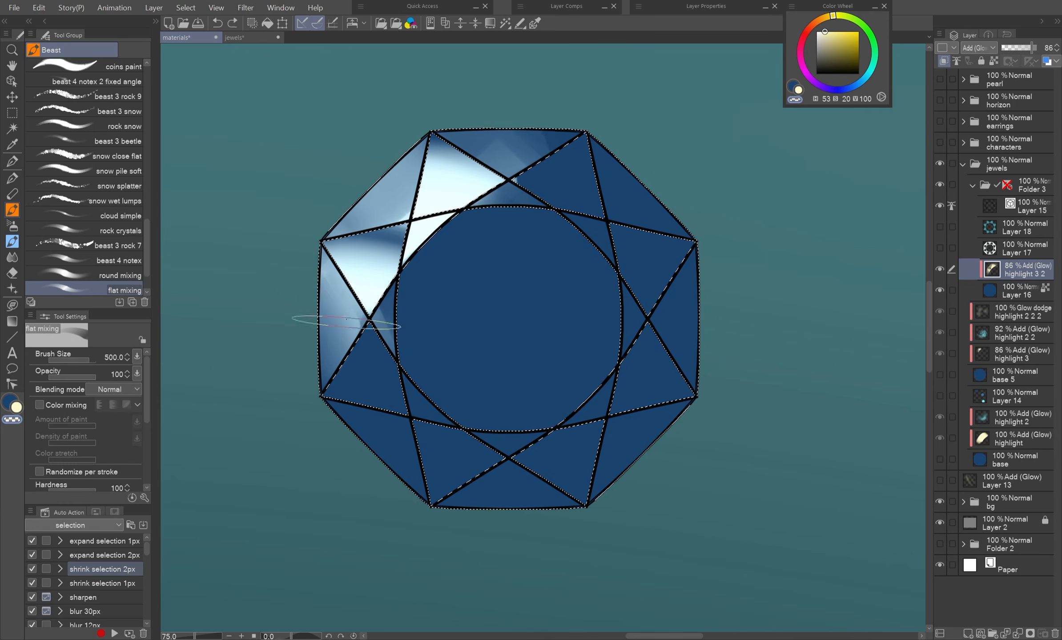
pyautogui.press('j')
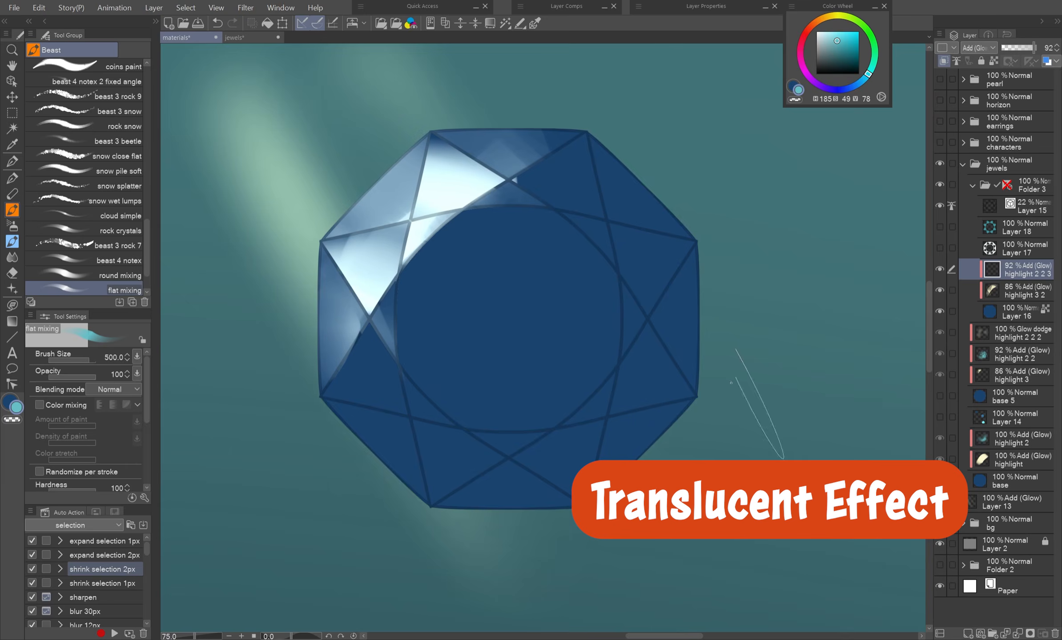
# Paint a light-blue translucent glow across the gem's lower-right half with the flat mixing and Soft 2 brushes.
pyautogui.moveTo(658, 303)
pyautogui.mouseDown()
pyautogui.moveTo(463, 477)
pyautogui.moveTo(641, 293)
pyautogui.mouseUp()
pyautogui.press('p')
pyautogui.click(129, 133)
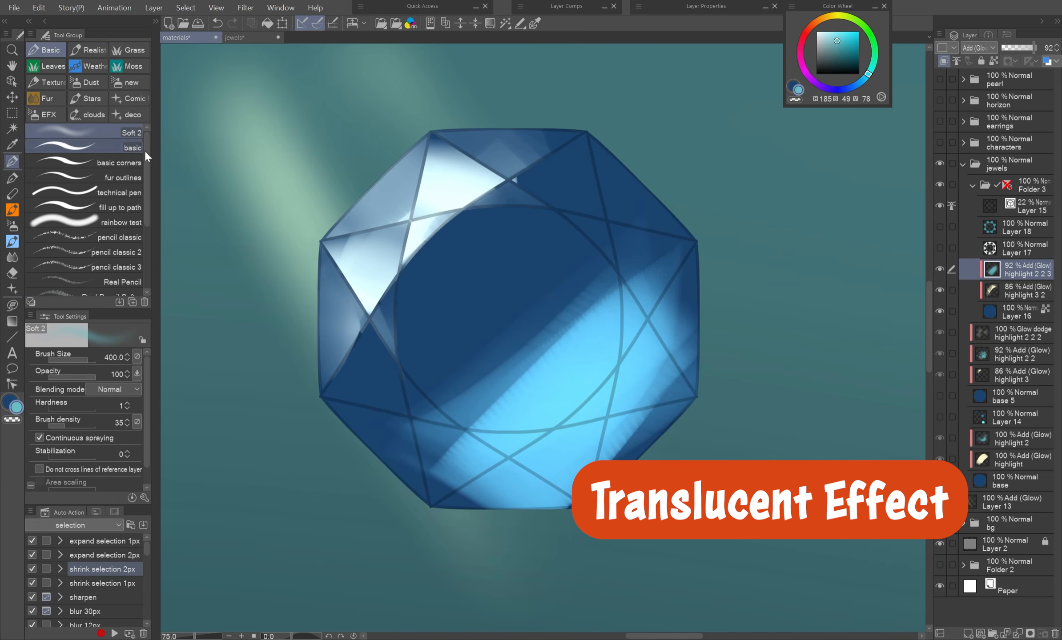
pyautogui.moveTo(654, 231); pyautogui.dragTo(391, 422)
# Fade the edges of the light-blue glow with transparent colour, using the Soft 2 and flat mixing brushes.
pyautogui.press('c')
pyautogui.moveTo(511, 240); pyautogui.dragTo(378, 396)
pyautogui.moveTo(511, 134); pyautogui.dragTo(622, 178)
pyautogui.press('b')
pyautogui.moveTo(645, 262); pyautogui.dragTo(402, 446)
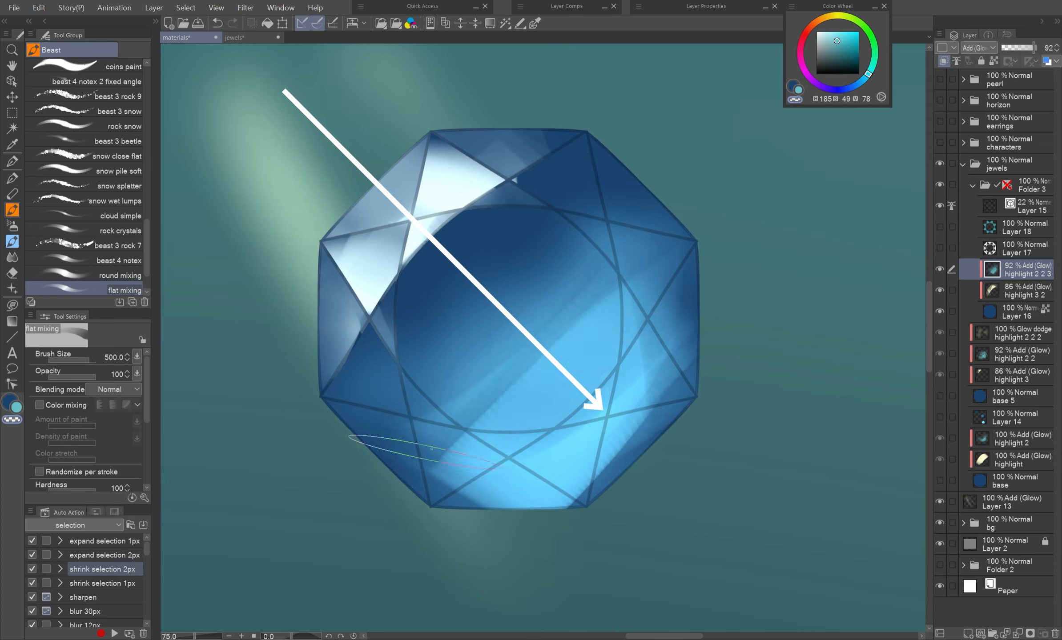
pyautogui.moveTo(614, 258)
pyautogui.mouseDown()
pyautogui.moveTo(419, 491)
pyautogui.moveTo(449, 503)
pyautogui.mouseUp()
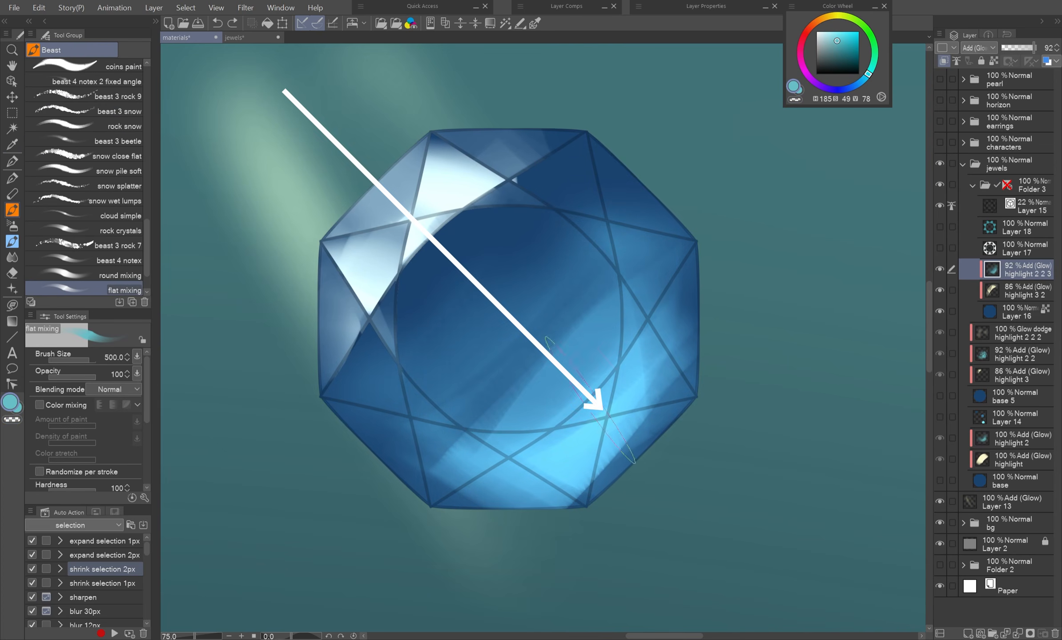
# Paint angular light-blue reflections inside the gem's centre and right side with flat mixing, reducing the brush size to 250.
pyautogui.moveTo(623, 329); pyautogui.dragTo(575, 393)
pyautogui.press('[')
pyautogui.press('[')
pyautogui.press('[')
pyautogui.moveTo(660, 258)
pyautogui.mouseDown()
pyautogui.moveTo(643, 292)
pyautogui.moveTo(662, 249)
pyautogui.mouseUp()
pyautogui.moveTo(525, 338); pyautogui.dragTo(502, 380)
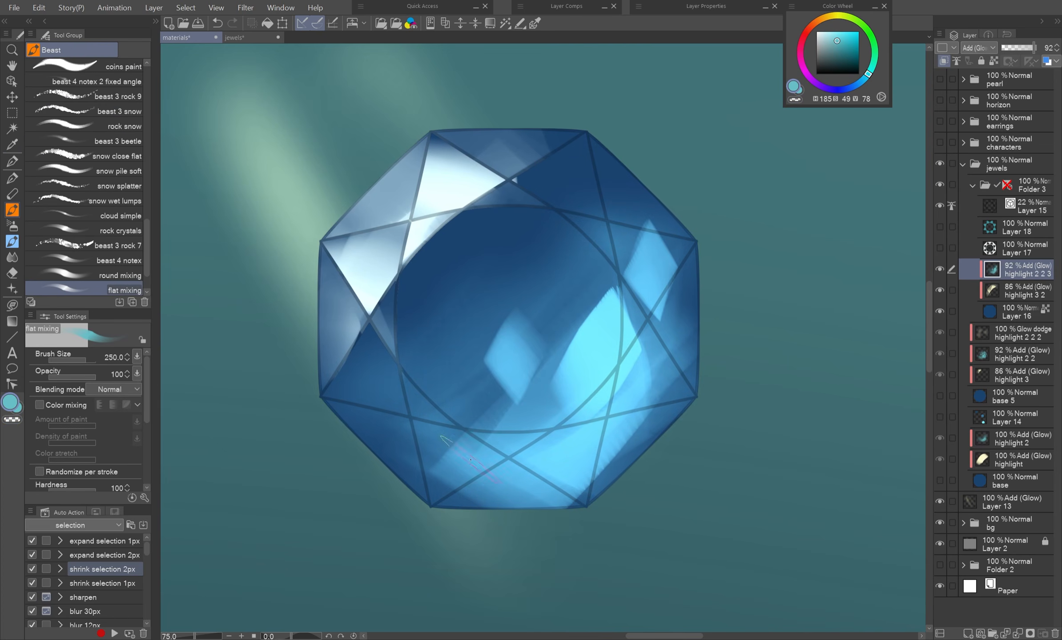
pyautogui.moveTo(471, 460)
pyautogui.mouseDown()
pyautogui.moveTo(478, 413)
pyautogui.moveTo(596, 347)
pyautogui.moveTo(533, 418)
pyautogui.mouseUp()
pyautogui.press(']')
pyautogui.press(']')
pyautogui.hotkey('ctrl', 'z')
# Add smaller angular light-blue reflections on the gem's left, lower-left and upper-right facets with a reduced flat mixing brush.
pyautogui.press('[')
pyautogui.press('[')
pyautogui.moveTo(426, 350); pyautogui.dragTo(393, 402)
pyautogui.moveTo(358, 338); pyautogui.dragTo(338, 369)
pyautogui.hotkey('ctrl', 'z')
pyautogui.moveTo(461, 315)
pyautogui.mouseDown()
pyautogui.moveTo(447, 336)
pyautogui.moveTo(471, 365)
pyautogui.mouseUp()
pyautogui.moveTo(423, 429); pyautogui.dragTo(407, 456)
pyautogui.moveTo(600, 200); pyautogui.dragTo(588, 221)
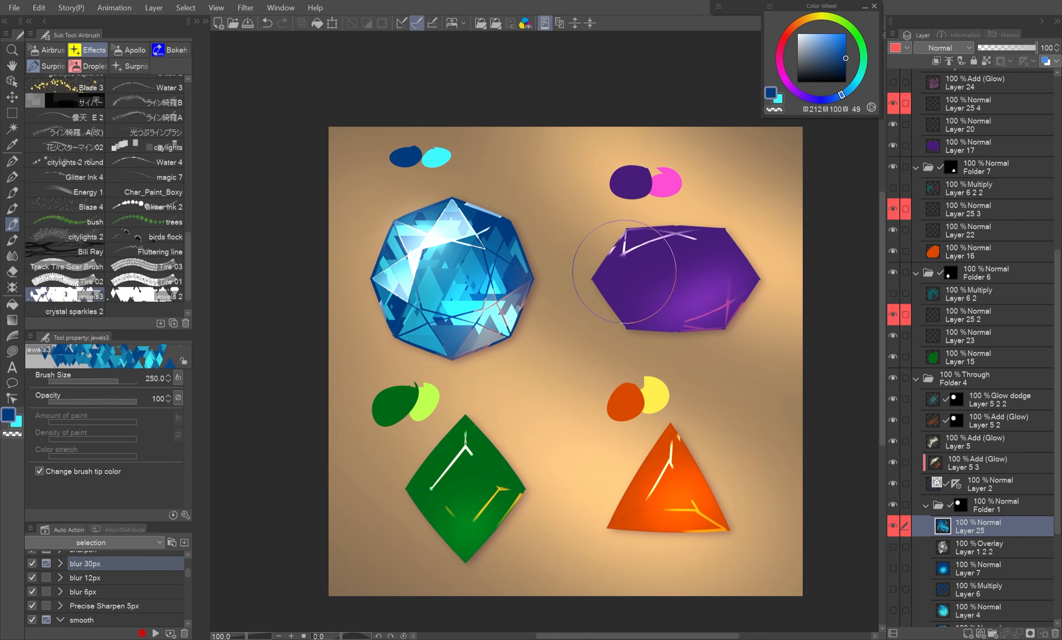
# Fill the purple gem with facets using the jewels3 brush in the dark purple and pink swatch colours on Layer 25 4.
pyautogui.keyDown('alt'); pyautogui.click(637, 184); pyautogui.keyUp('alt')
pyautogui.press('x')
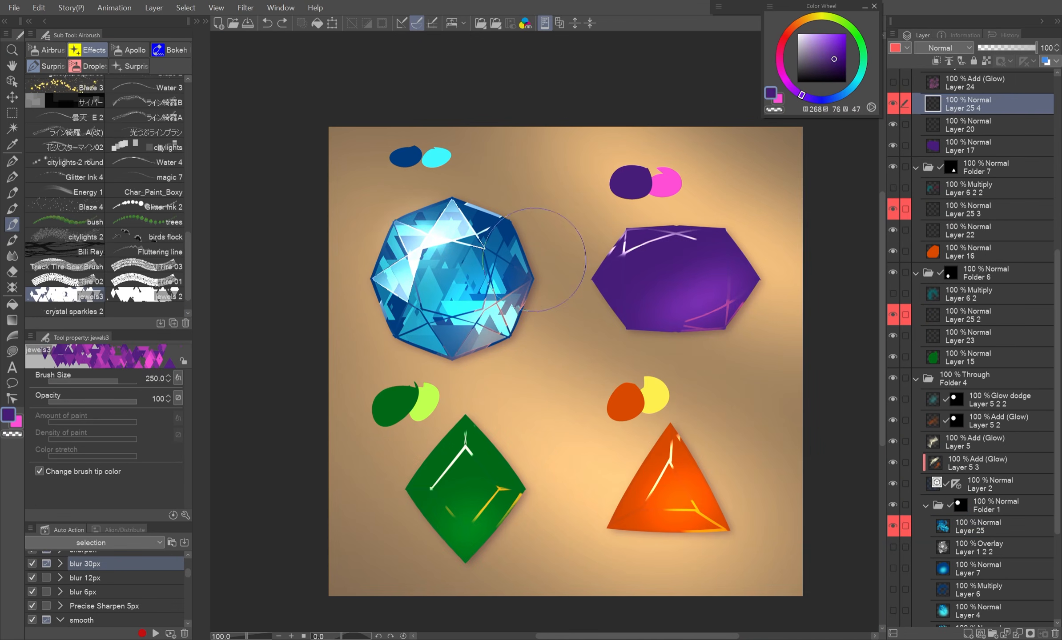
pyautogui.moveTo(598, 263)
pyautogui.mouseDown()
pyautogui.moveTo(635, 313)
pyautogui.moveTo(786, 370)
pyautogui.mouseUp()
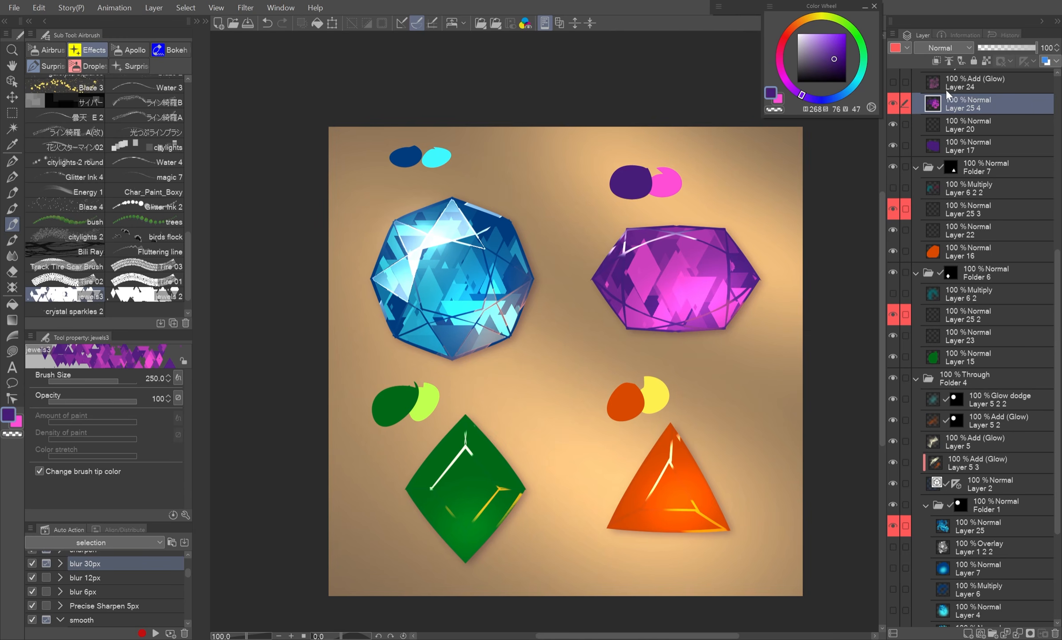
# Fill the orange triangular gem with facets on Layer 25 3 using the jewels3 brush in the orange and yellow swatch colours.
pyautogui.click(978, 207)
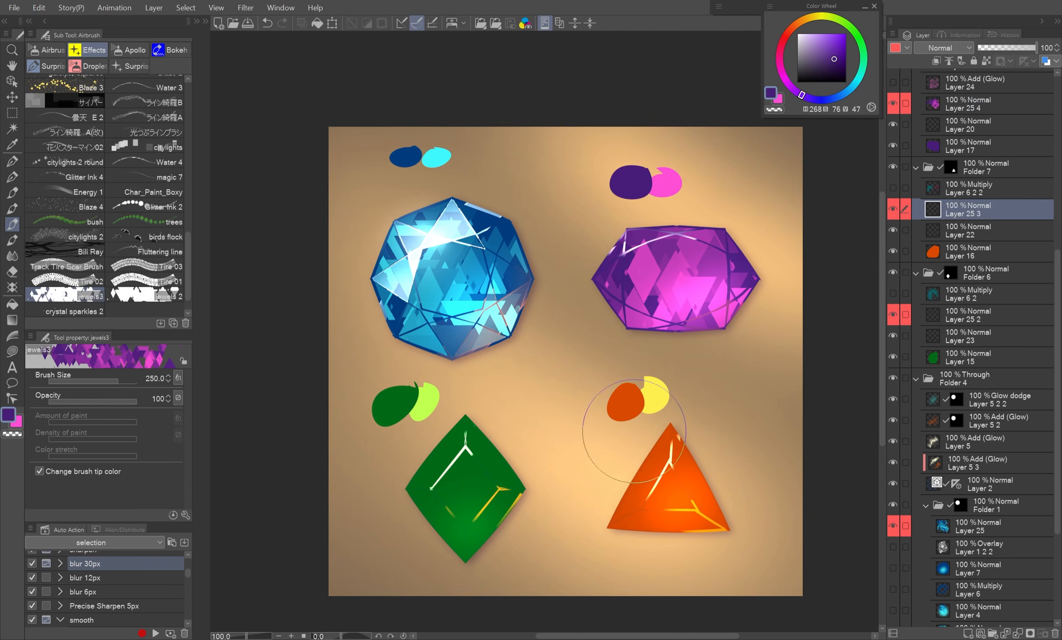
pyautogui.keyDown('alt'); pyautogui.click(626, 402); pyautogui.keyUp('alt')
pyautogui.press('x')
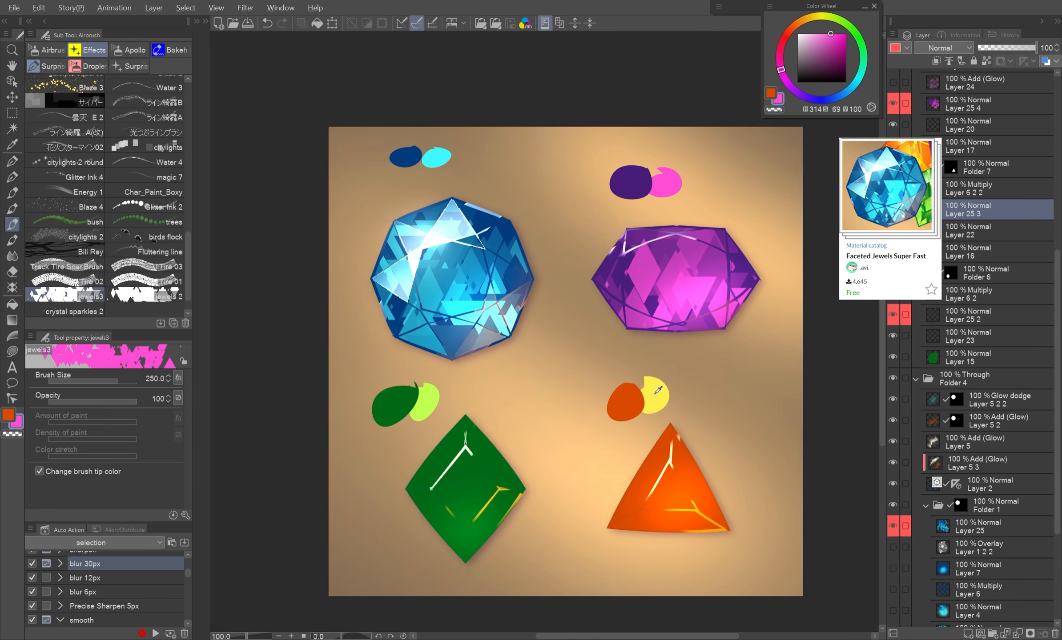
pyautogui.keyDown('alt'); pyautogui.click(654, 399); pyautogui.keyUp('alt')
pyautogui.press('x')
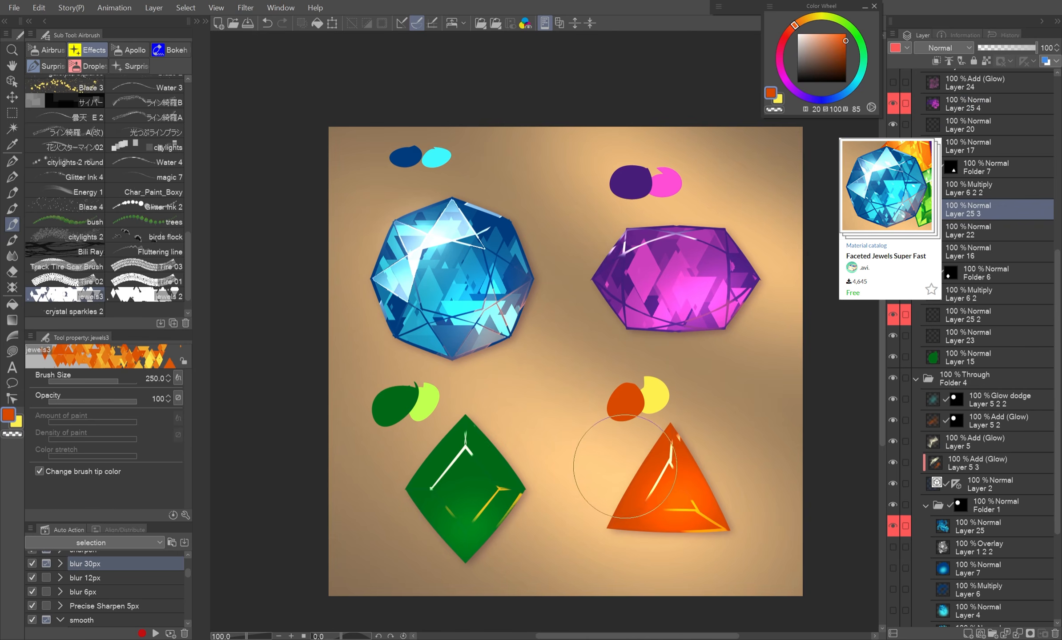
pyautogui.moveTo(625, 467)
pyautogui.mouseDown()
pyautogui.moveTo(694, 476)
pyautogui.moveTo(676, 570)
pyautogui.moveTo(830, 490)
pyautogui.mouseUp()
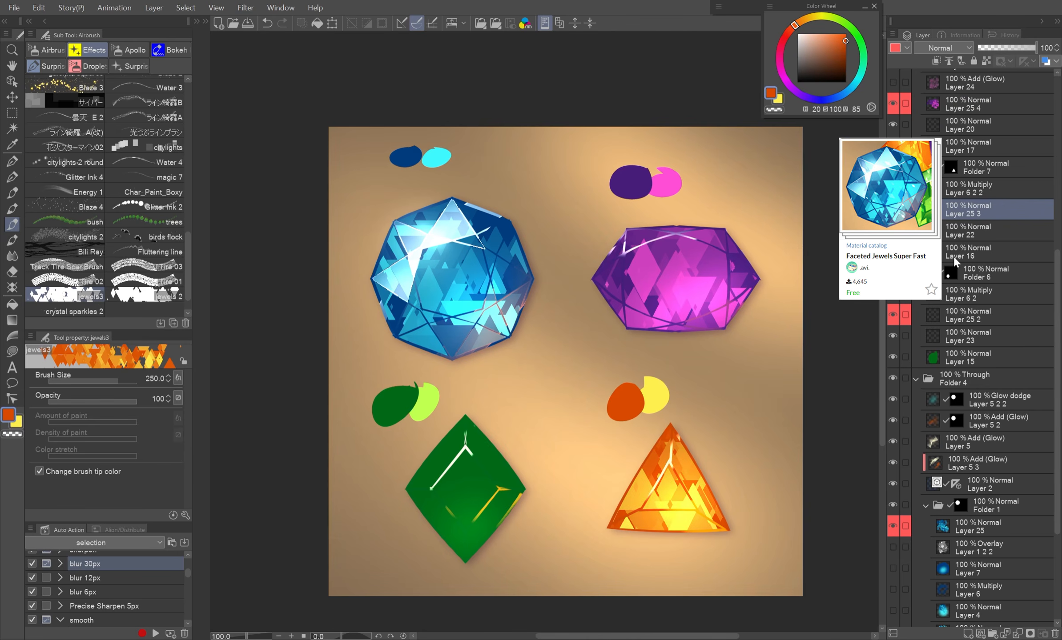
# Fill the green diamond-shaped gem with facets on Layer 25 2 using the jewels3 brush in the dark and light green swatch colours.
pyautogui.click(961, 316)
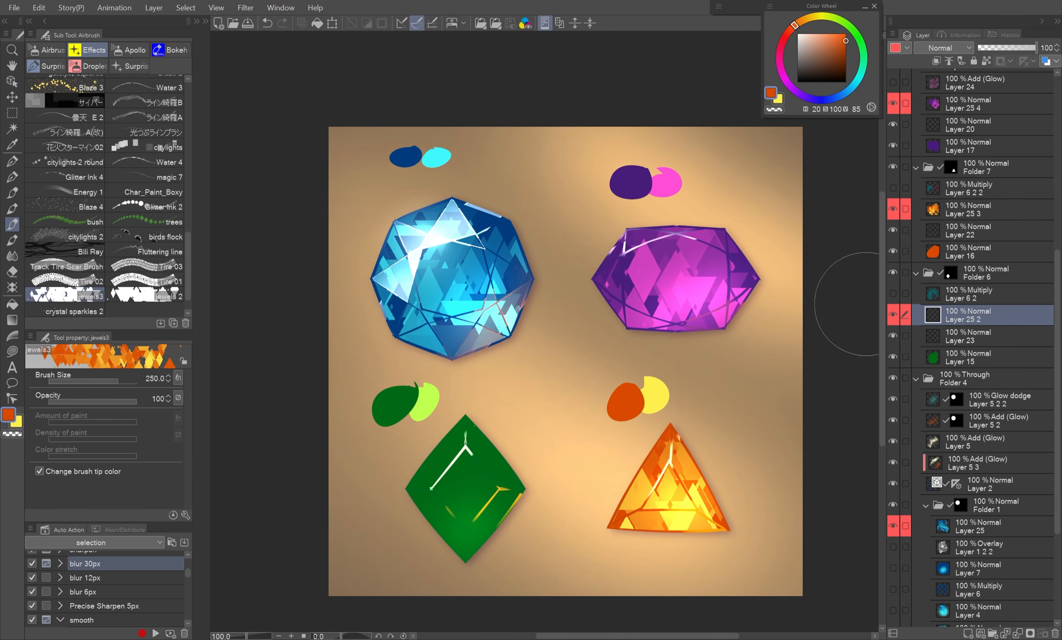
pyautogui.keyDown('alt'); pyautogui.click(396, 405); pyautogui.keyUp('alt')
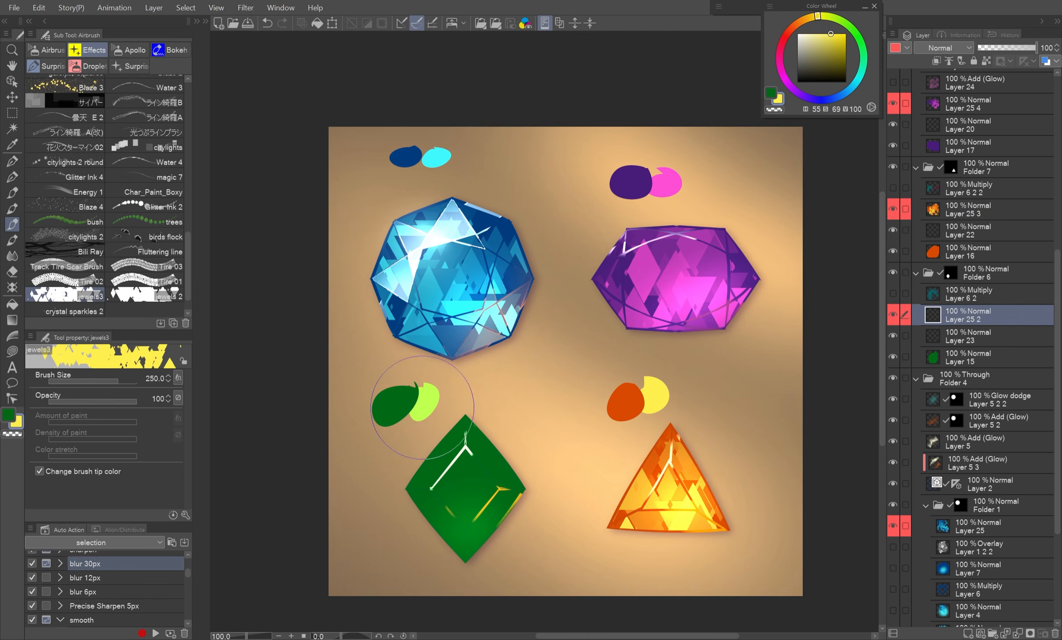
pyautogui.keyDown('alt'); pyautogui.click(428, 402); pyautogui.keyUp('alt')
pyautogui.moveTo(487, 449)
pyautogui.mouseDown()
pyautogui.moveTo(474, 581)
pyautogui.moveTo(457, 565)
pyautogui.mouseUp()
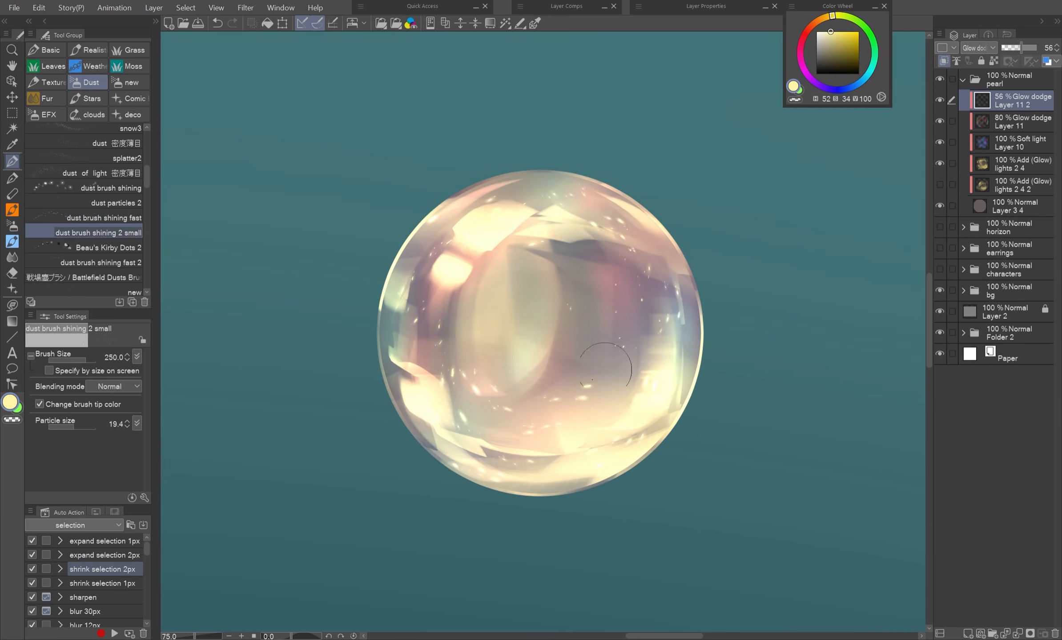
# Switch to the Basic brushes and transparent colour for the pearl's sparkle layer.
pyautogui.click(46, 50)
pyautogui.press('c')
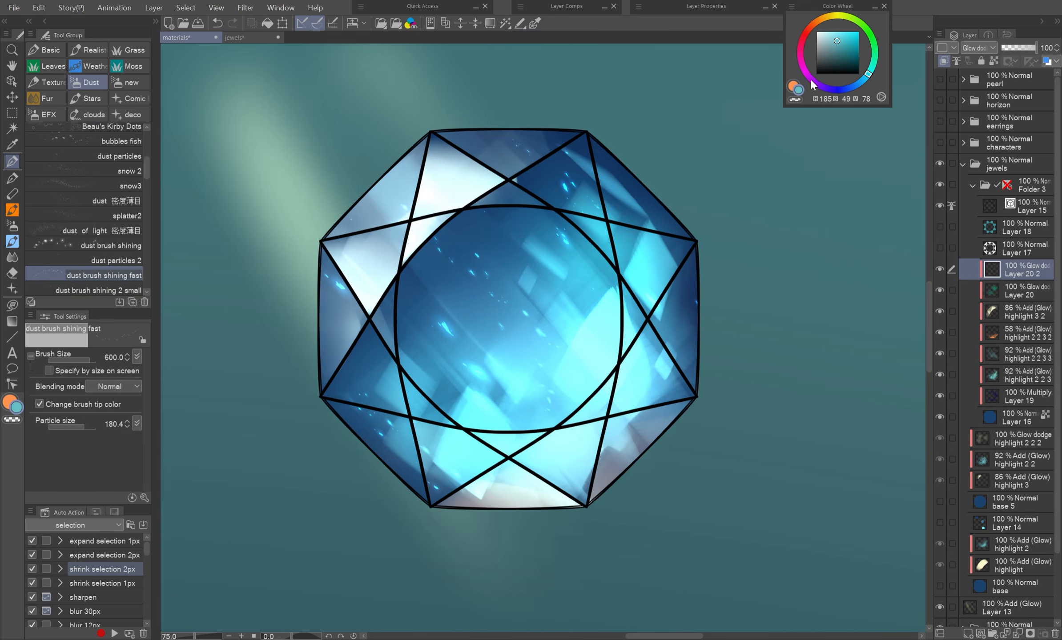
# Paint orange reflected light along the gem's lower and lower-right outline edges with the flat mixing brush.
pyautogui.click(1018, 202)
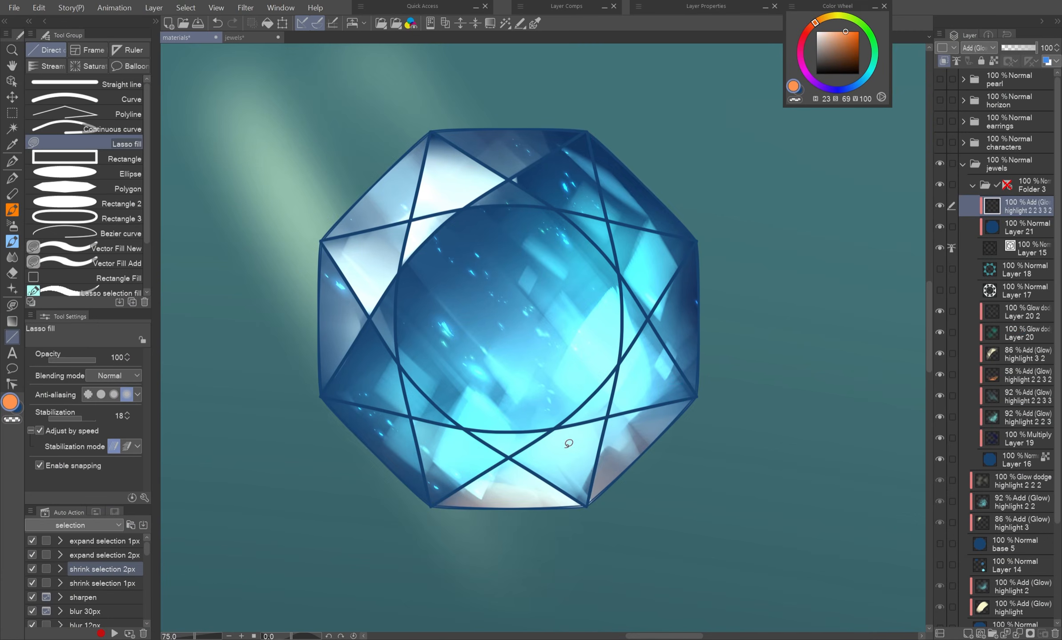
pyautogui.press('b')
pyautogui.moveTo(545, 494); pyautogui.dragTo(602, 503)
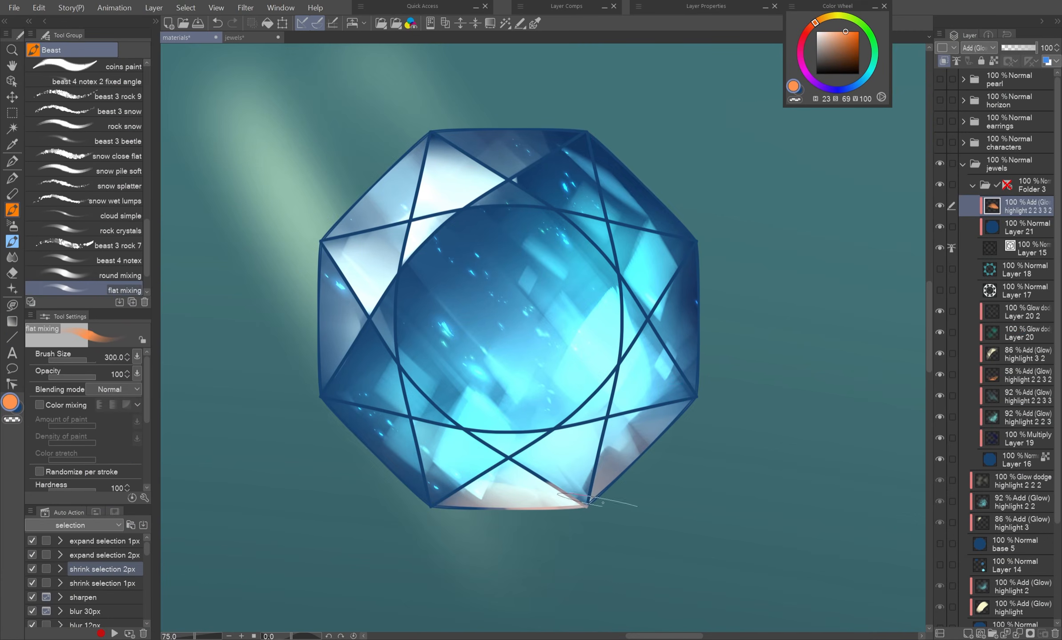
pyautogui.moveTo(636, 467); pyautogui.dragTo(680, 407)
# Sample light cyan from the gem and brighten parts of the inner circle and lower facet lines with flat mixing.
pyautogui.keyDown('alt'); pyautogui.click(583, 358); pyautogui.keyUp('alt')
pyautogui.moveTo(619, 329); pyautogui.dragTo(607, 249)
pyautogui.moveTo(571, 422); pyautogui.dragTo(481, 438)
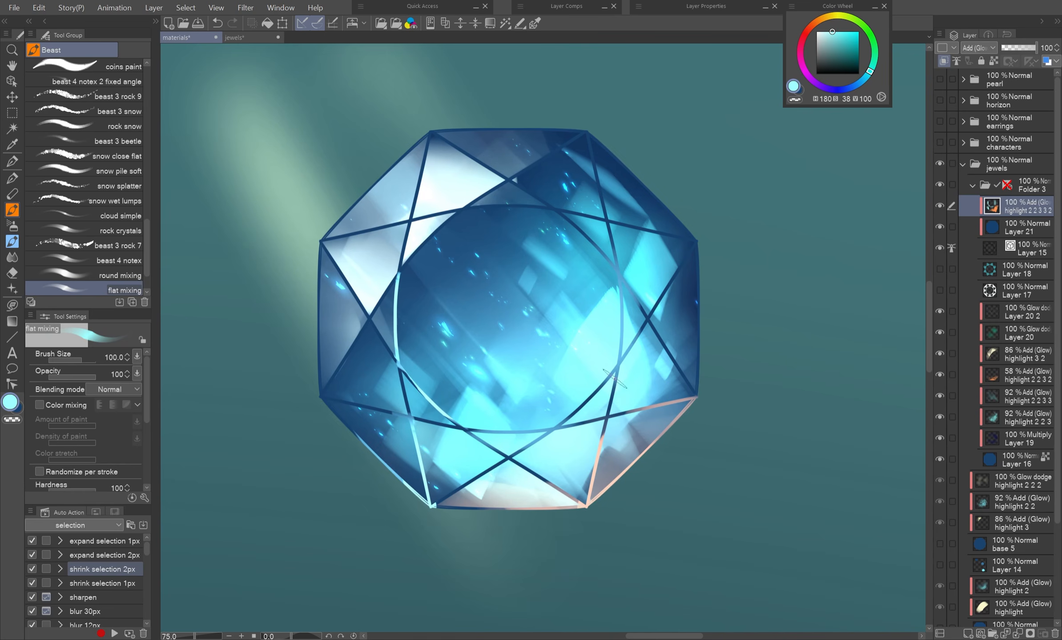
pyautogui.press('x')
pyautogui.moveTo(662, 292)
pyautogui.mouseDown()
pyautogui.moveTo(668, 358)
pyautogui.moveTo(565, 429)
pyautogui.mouseUp()
pyautogui.press('x')
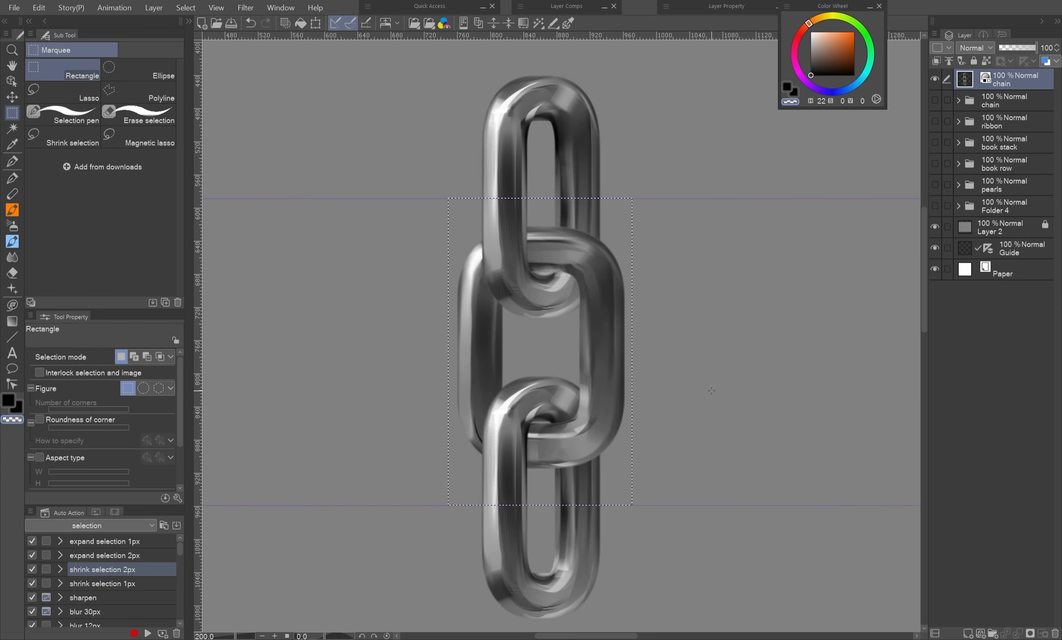
# Copy the selected chain section to a new layer and move it up so the links continue above the upper guide.
pyautogui.press('k')
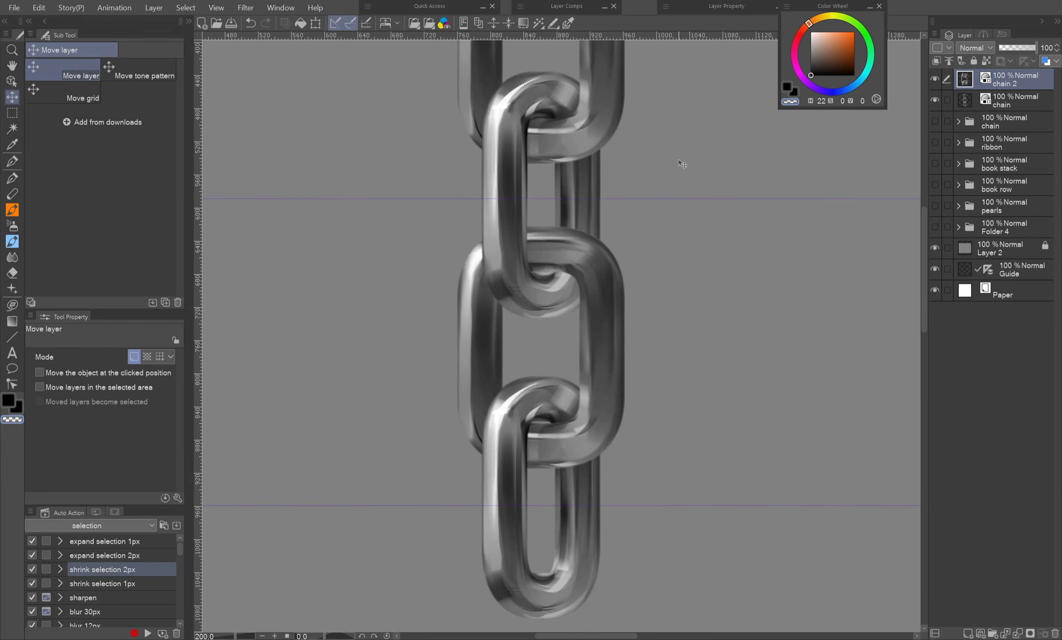
pyautogui.hotkey('ctrl', 't')
# Draw a looping chain with the chain gray brush and try the Sunset (red) and Sunset (gold) gradient maps on it.
pyautogui.moveTo(331, 554)
pyautogui.mouseDown()
pyautogui.moveTo(534, 426)
pyautogui.moveTo(694, 249)
pyautogui.moveTo(338, 190)
pyautogui.moveTo(838, 291)
pyautogui.mouseUp()
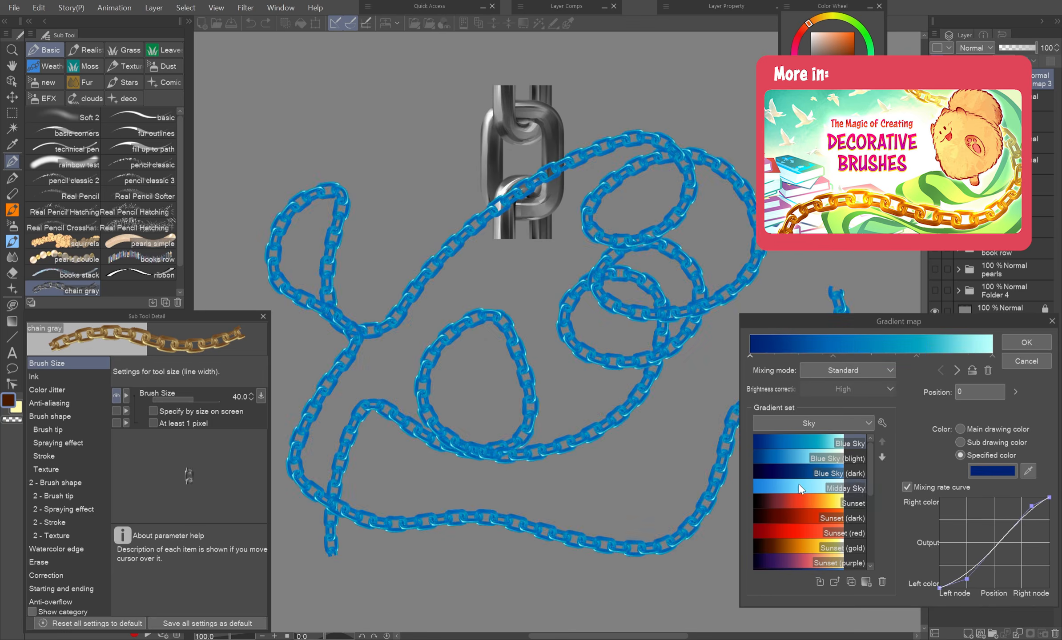
pyautogui.click(805, 528)
pyautogui.click(810, 542)
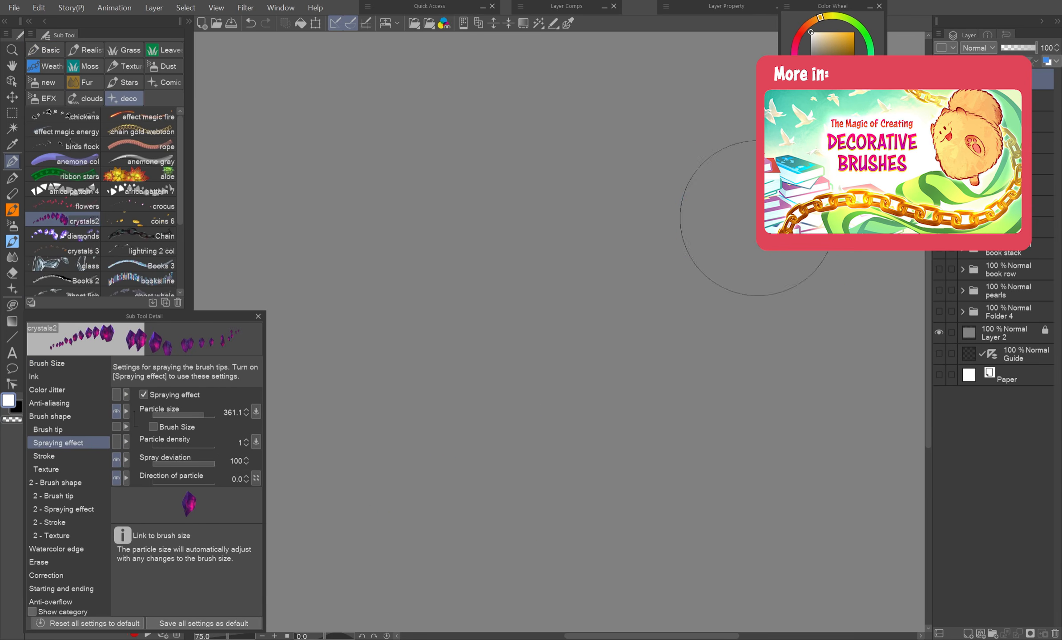
# Draw one stroke with the crystals2 brush on the empty canvas and one with the Books 3 brush over the treehouse illustration.
pyautogui.moveTo(723, 201)
pyautogui.mouseDown()
pyautogui.moveTo(391, 512)
pyautogui.moveTo(756, 445)
pyautogui.mouseUp()
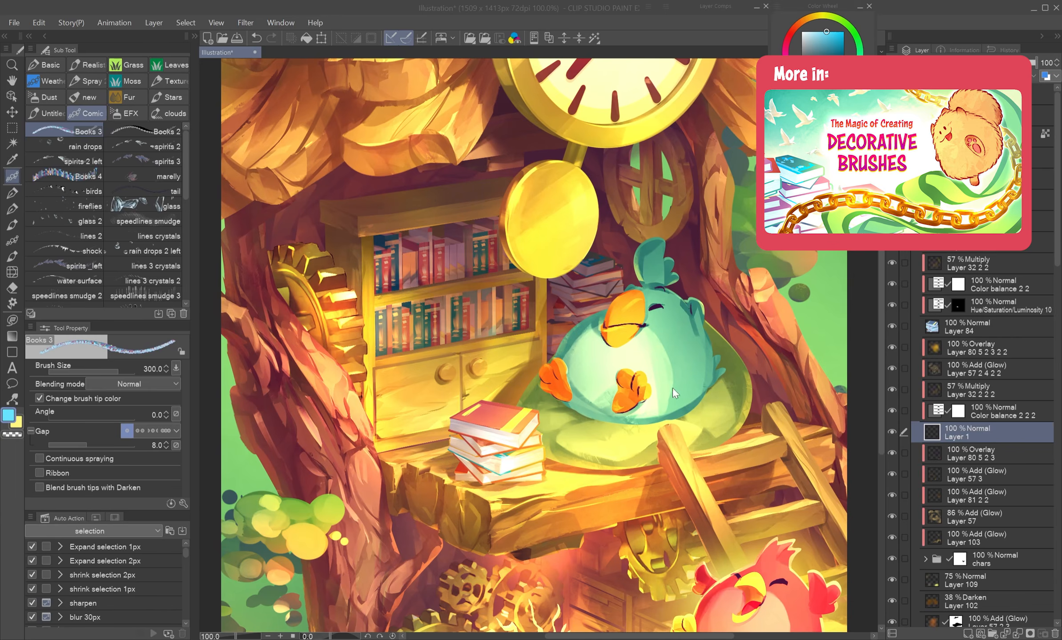
pyautogui.moveTo(525, 436)
pyautogui.mouseDown()
pyautogui.moveTo(507, 338)
pyautogui.moveTo(778, 391)
pyautogui.moveTo(774, 346)
pyautogui.mouseUp()
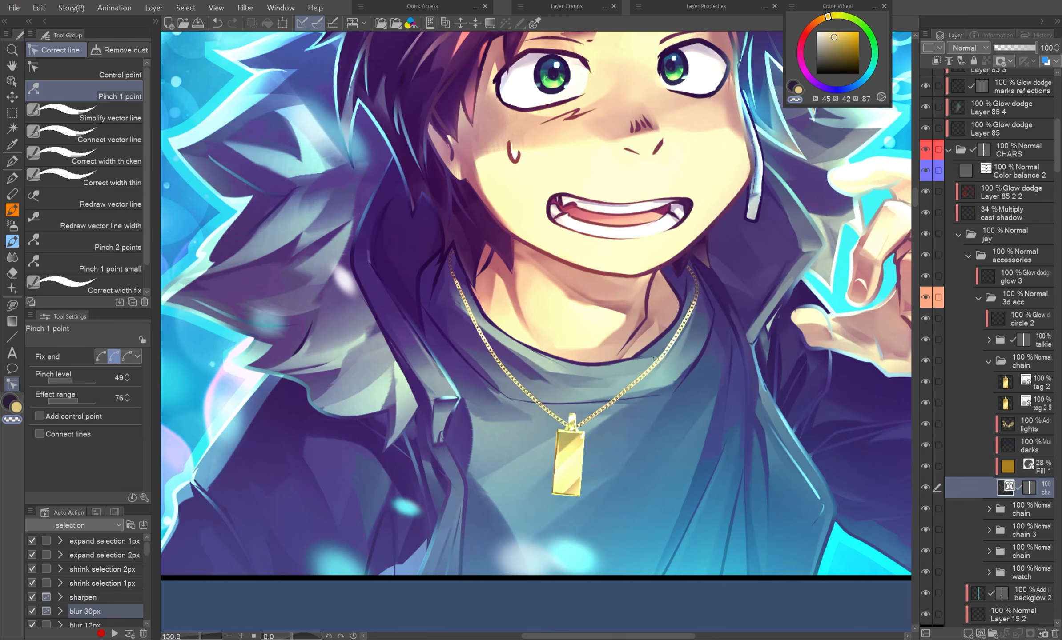